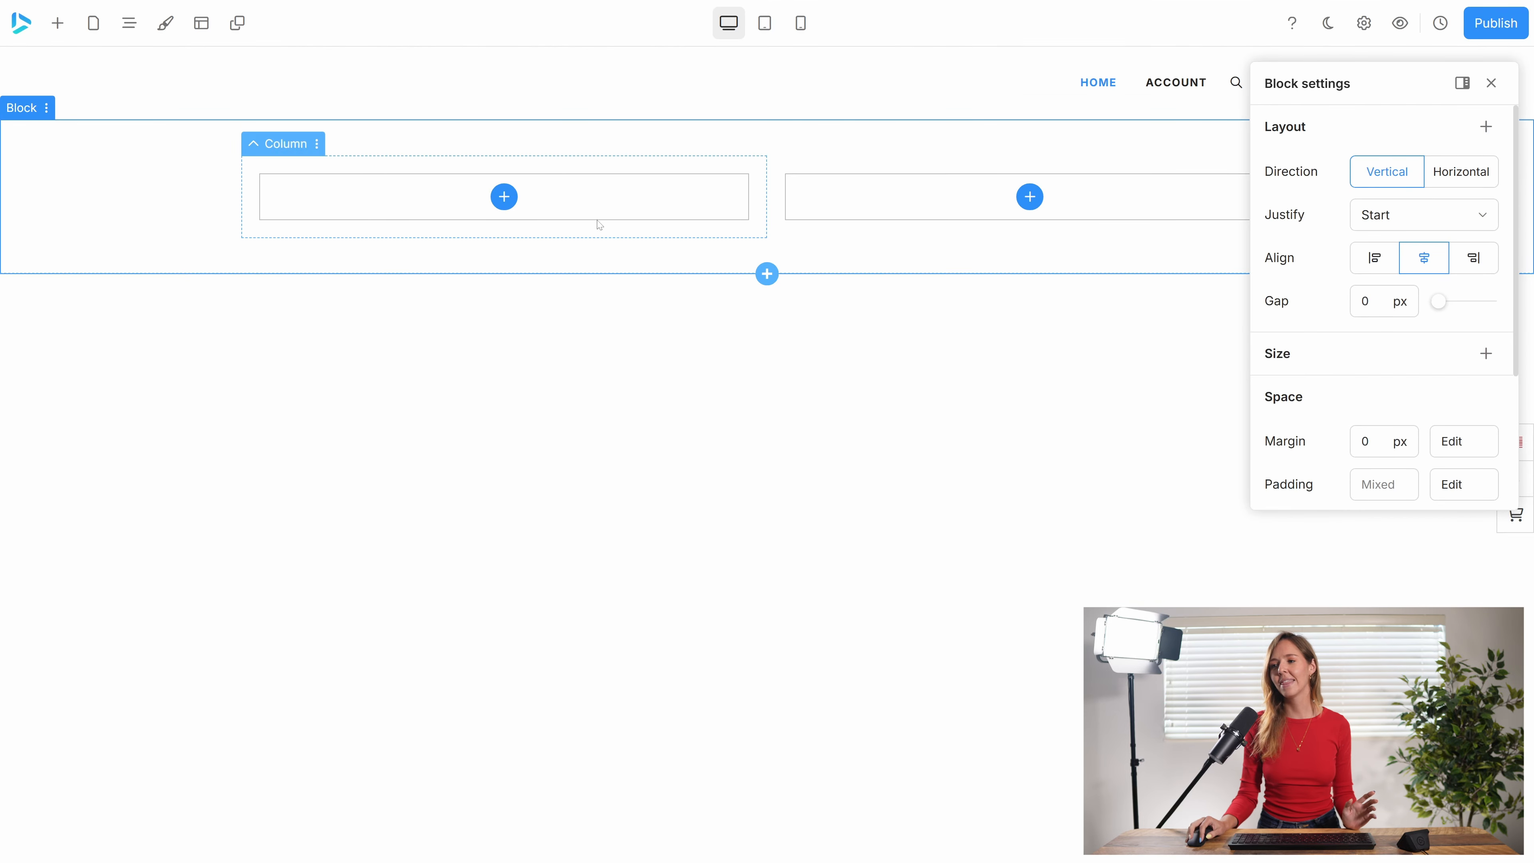
Add two image elements stacked in the left column of the two-column block.
{"action": "left_click", "coordinate": [609, 213]}
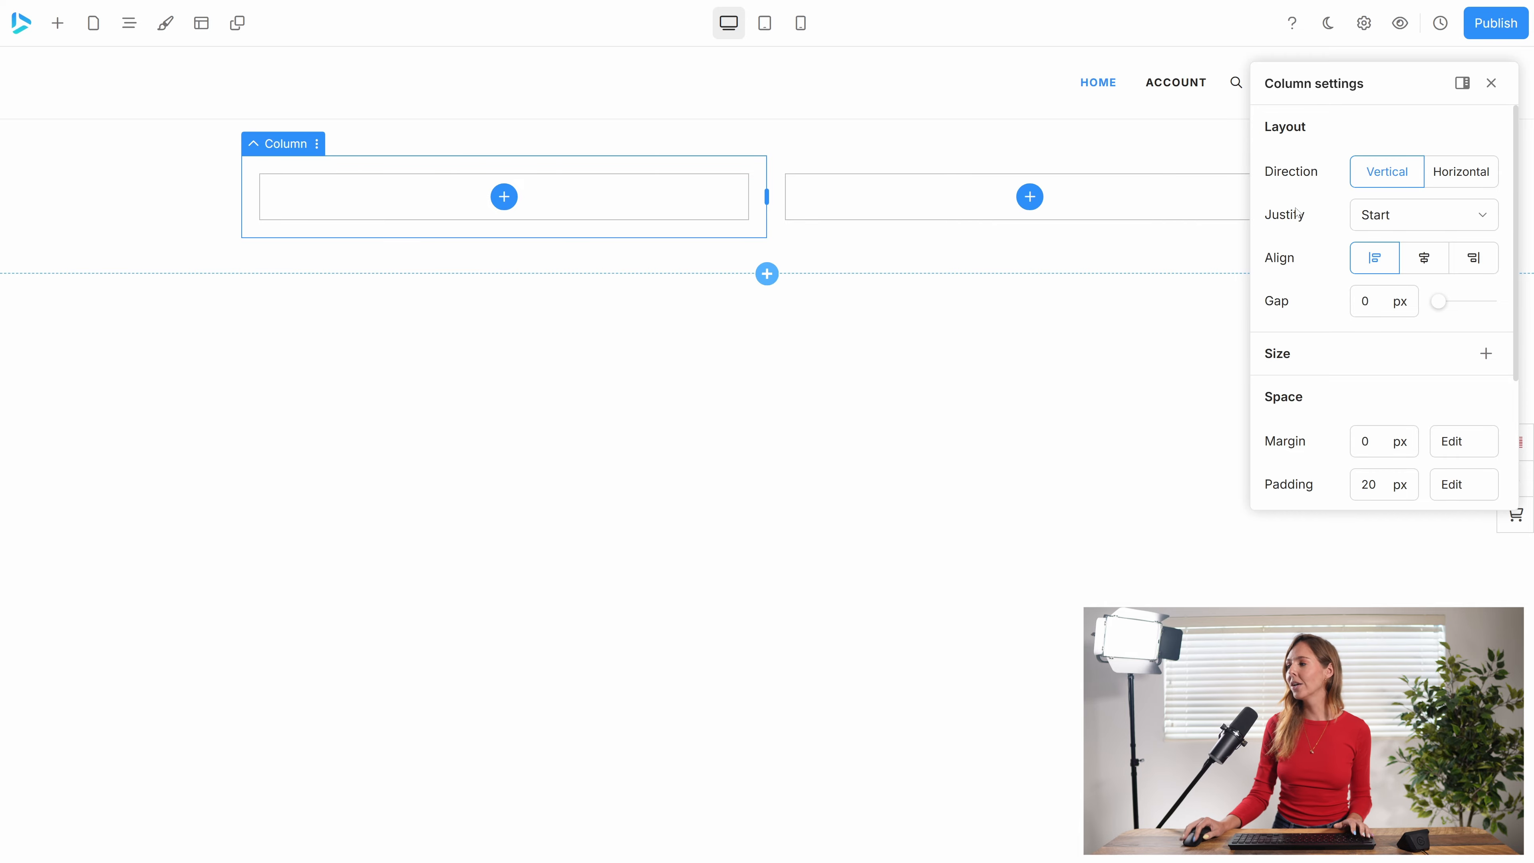
{"action": "left_click", "coordinate": [504, 197]}
{"action": "left_click", "coordinate": [837, 393]}
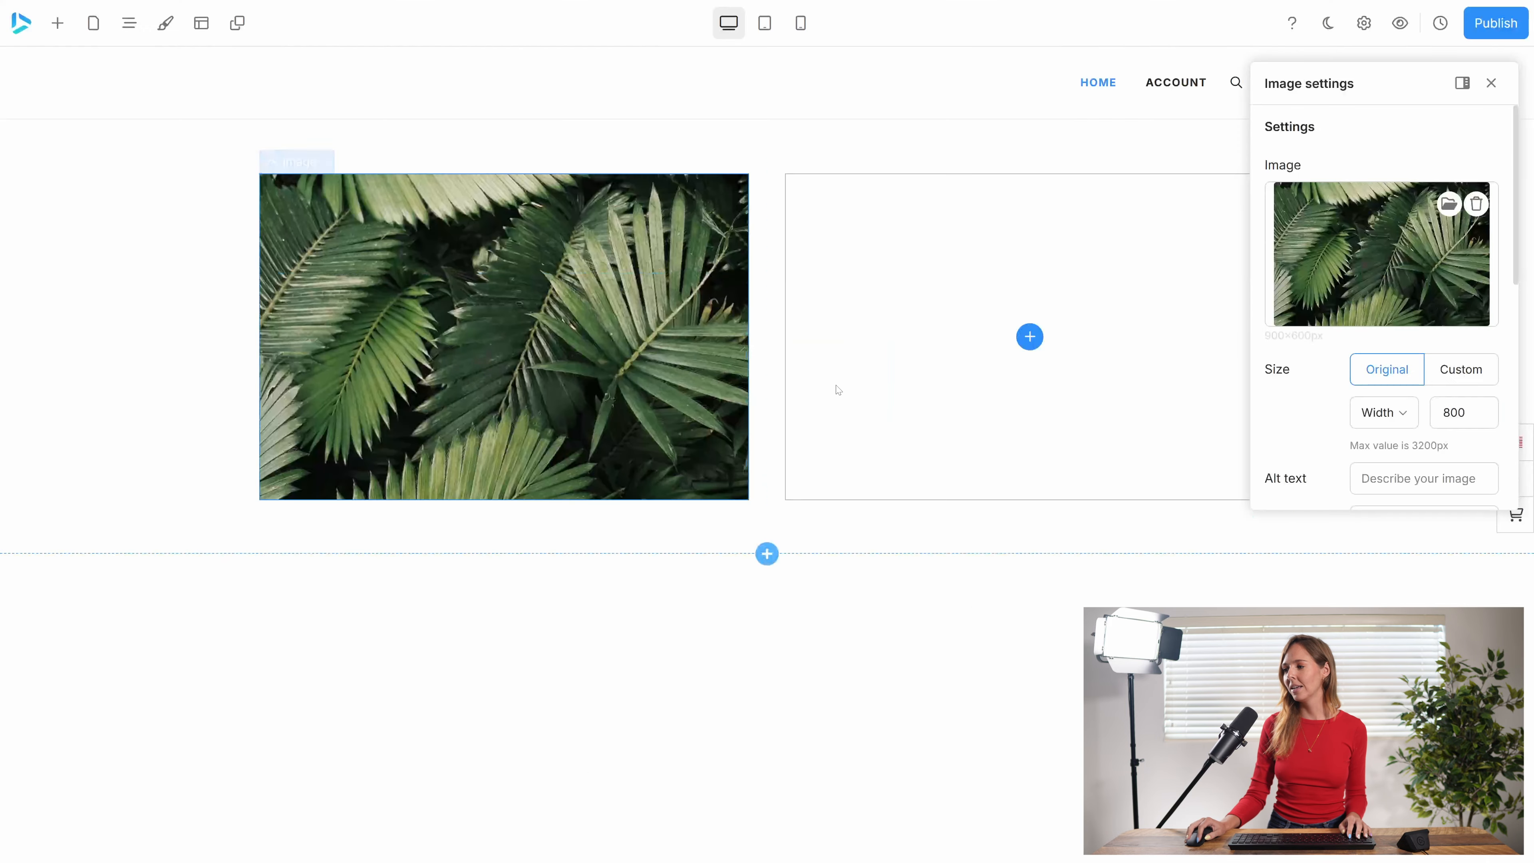
{"action": "right_click", "coordinate": [474, 511]}
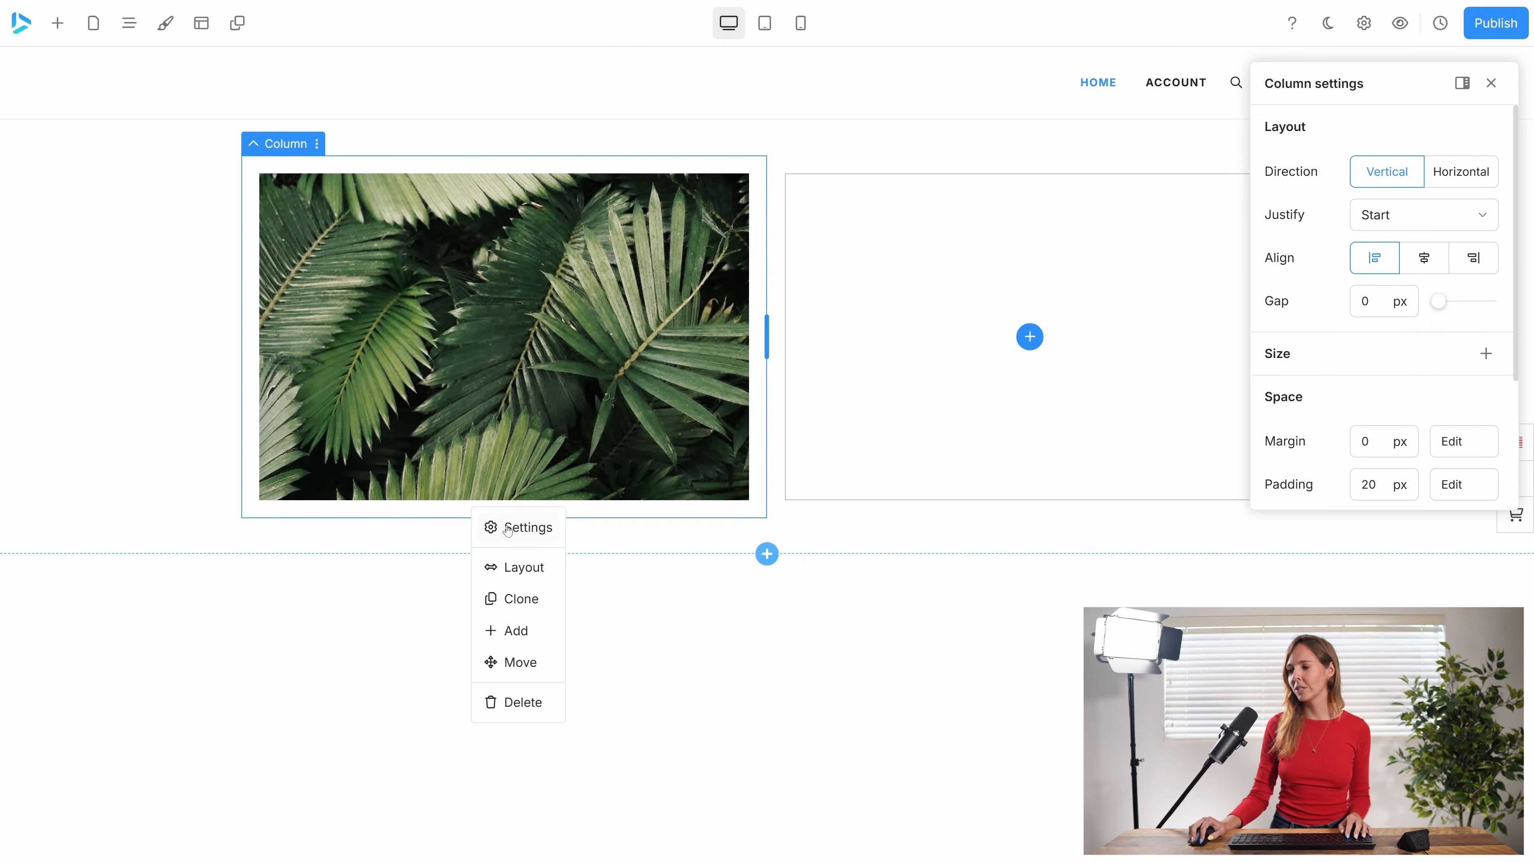
{"action": "left_click", "coordinate": [515, 631]}
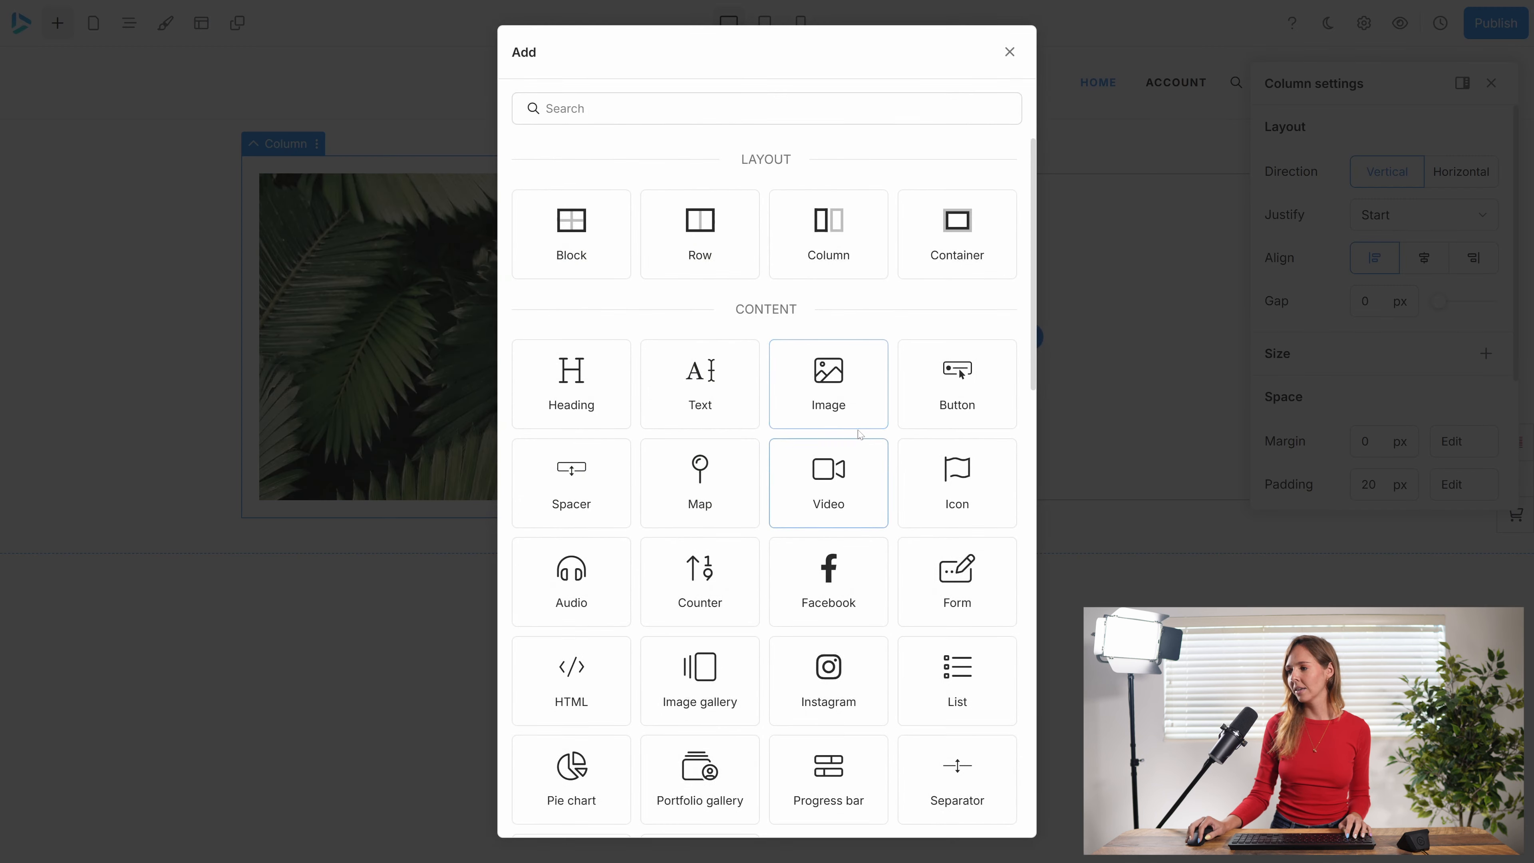
{"action": "left_click", "coordinate": [843, 411]}
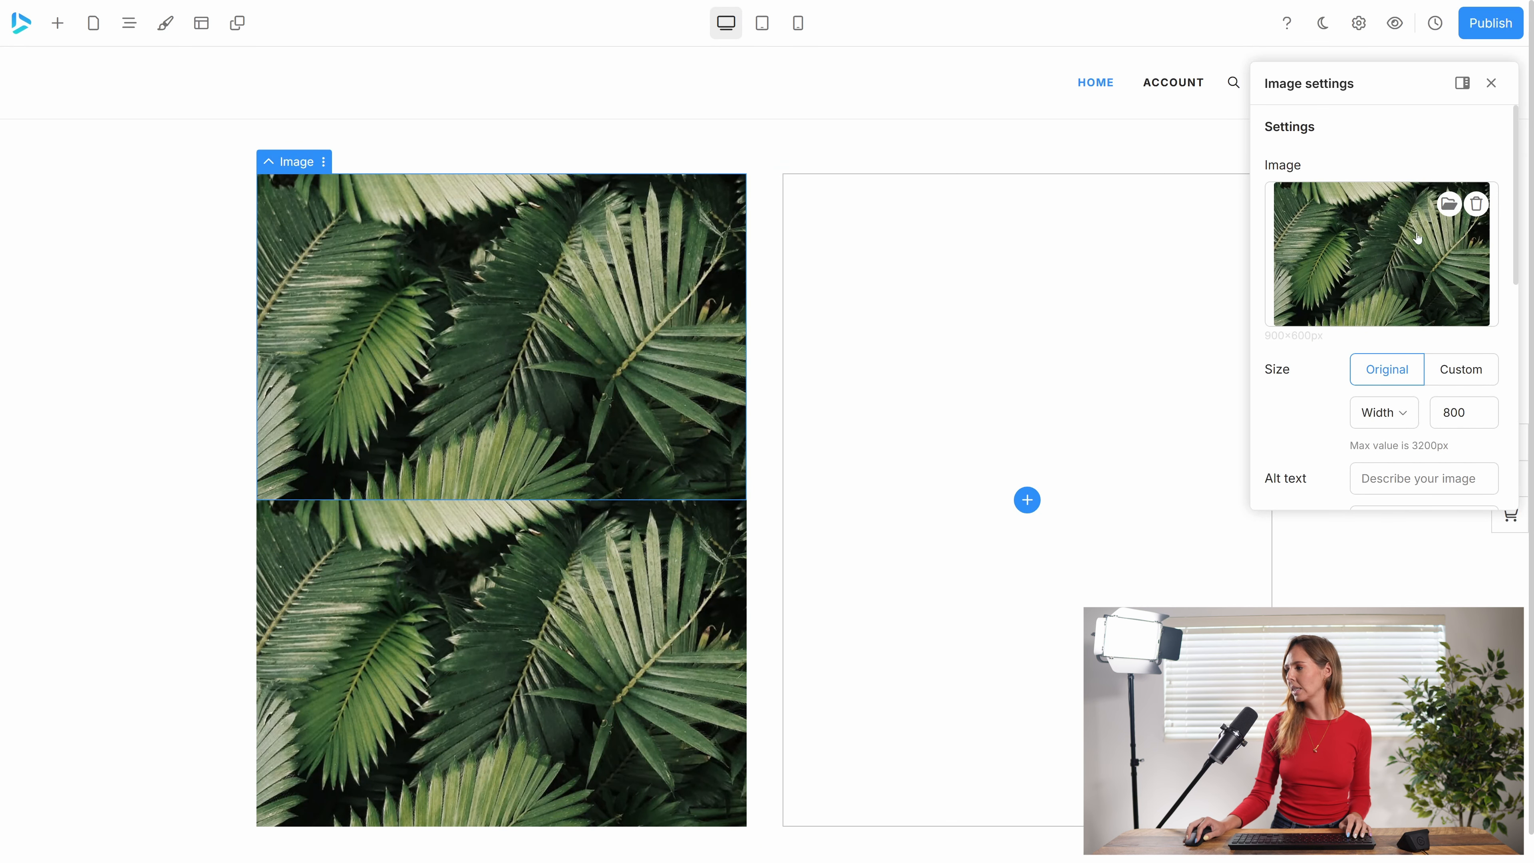
Replace the upper image with the orange cat photo found by searching "cat" in the gallery's Animals category.
{"action": "left_click", "coordinate": [1449, 205]}
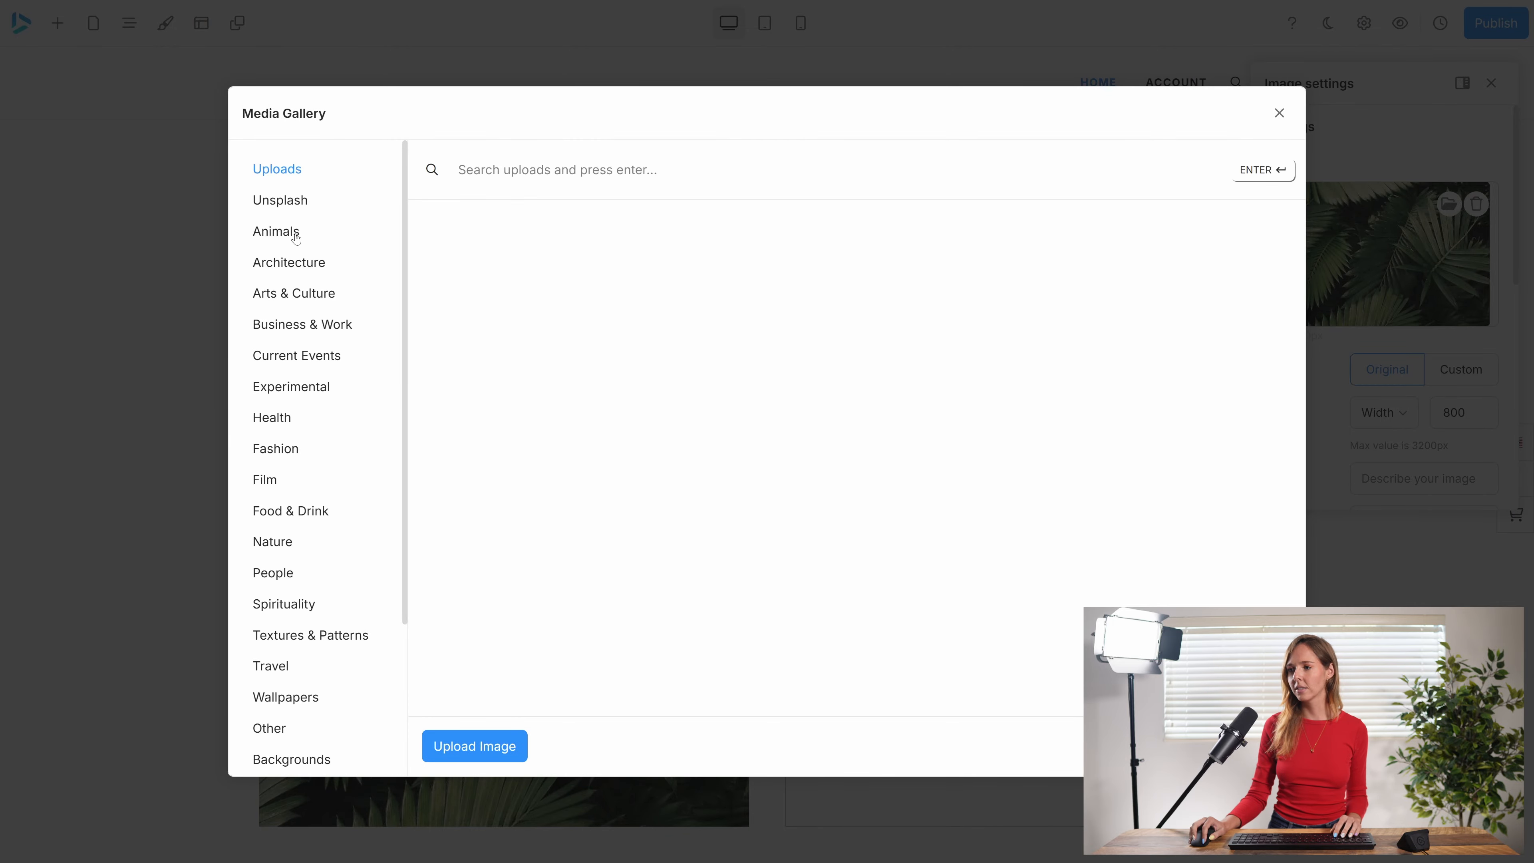
{"action": "left_click", "coordinate": [295, 237]}
{"action": "type", "text": "cat"}
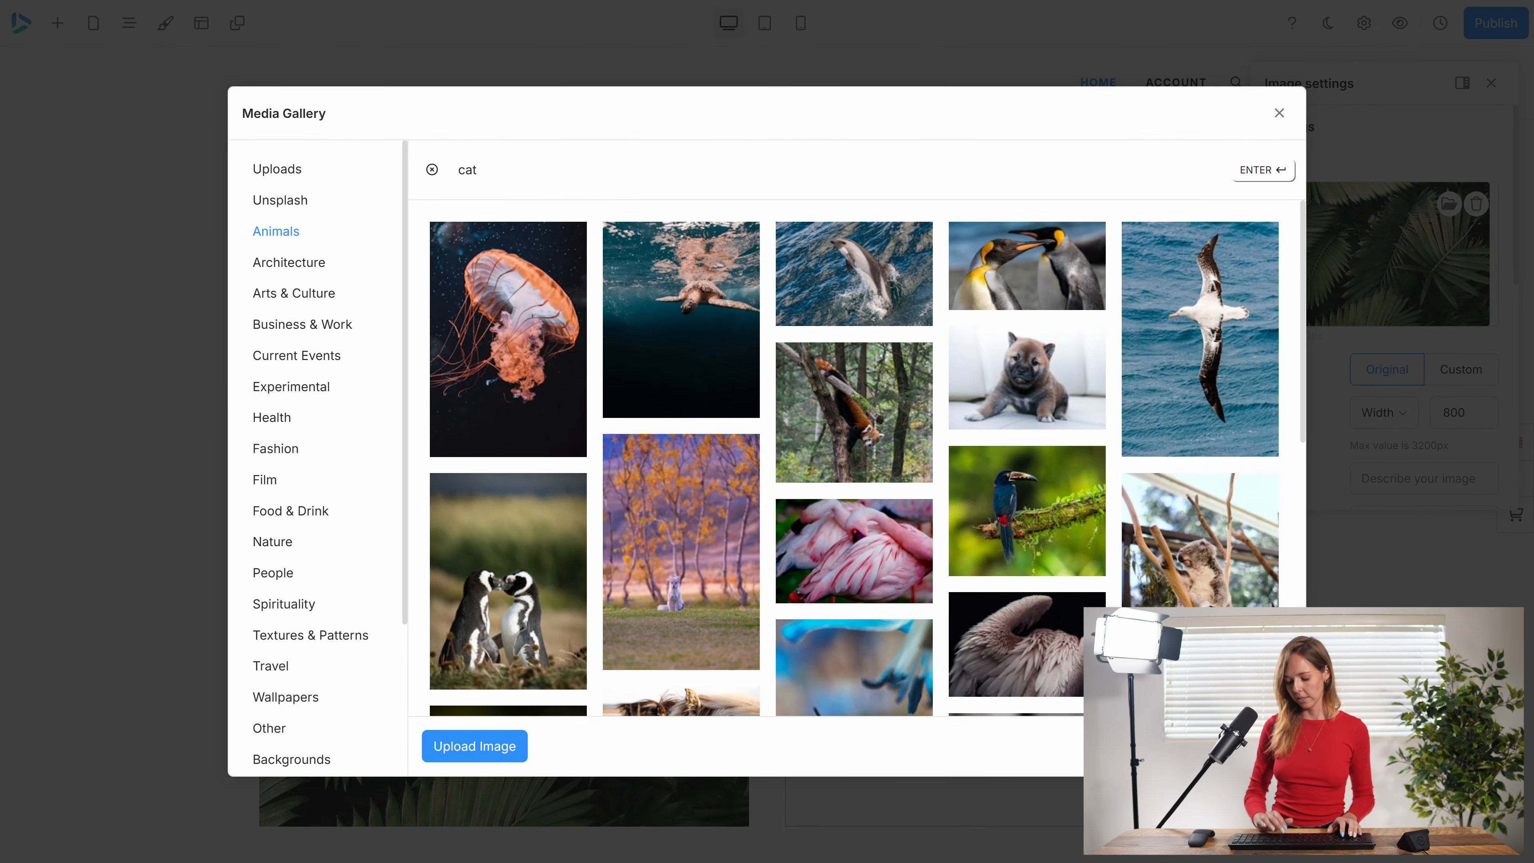
{"action": "key", "text": "Return"}
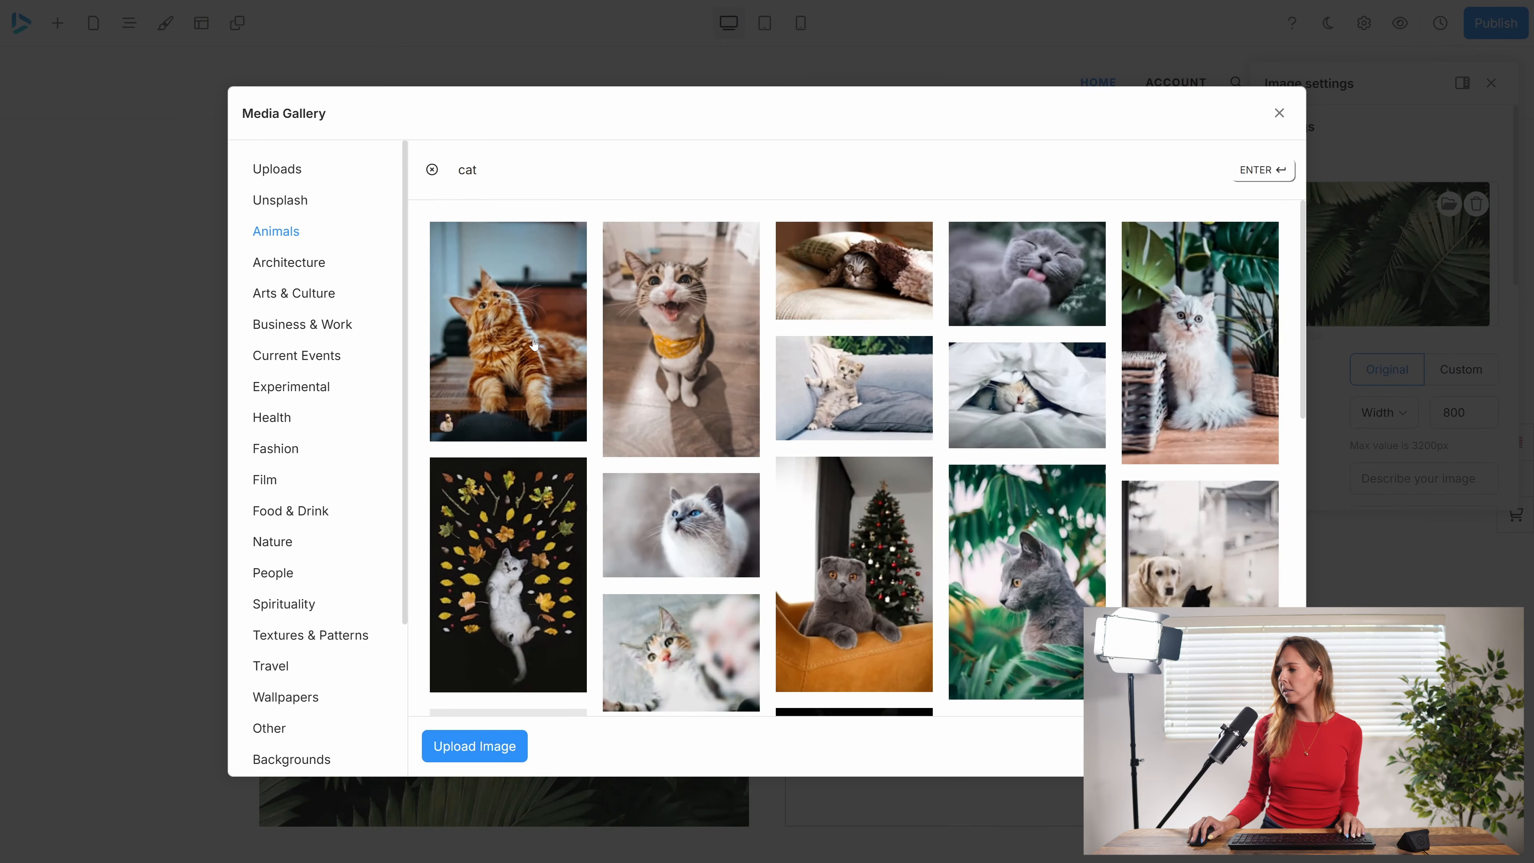
{"action": "left_click", "coordinate": [533, 344]}
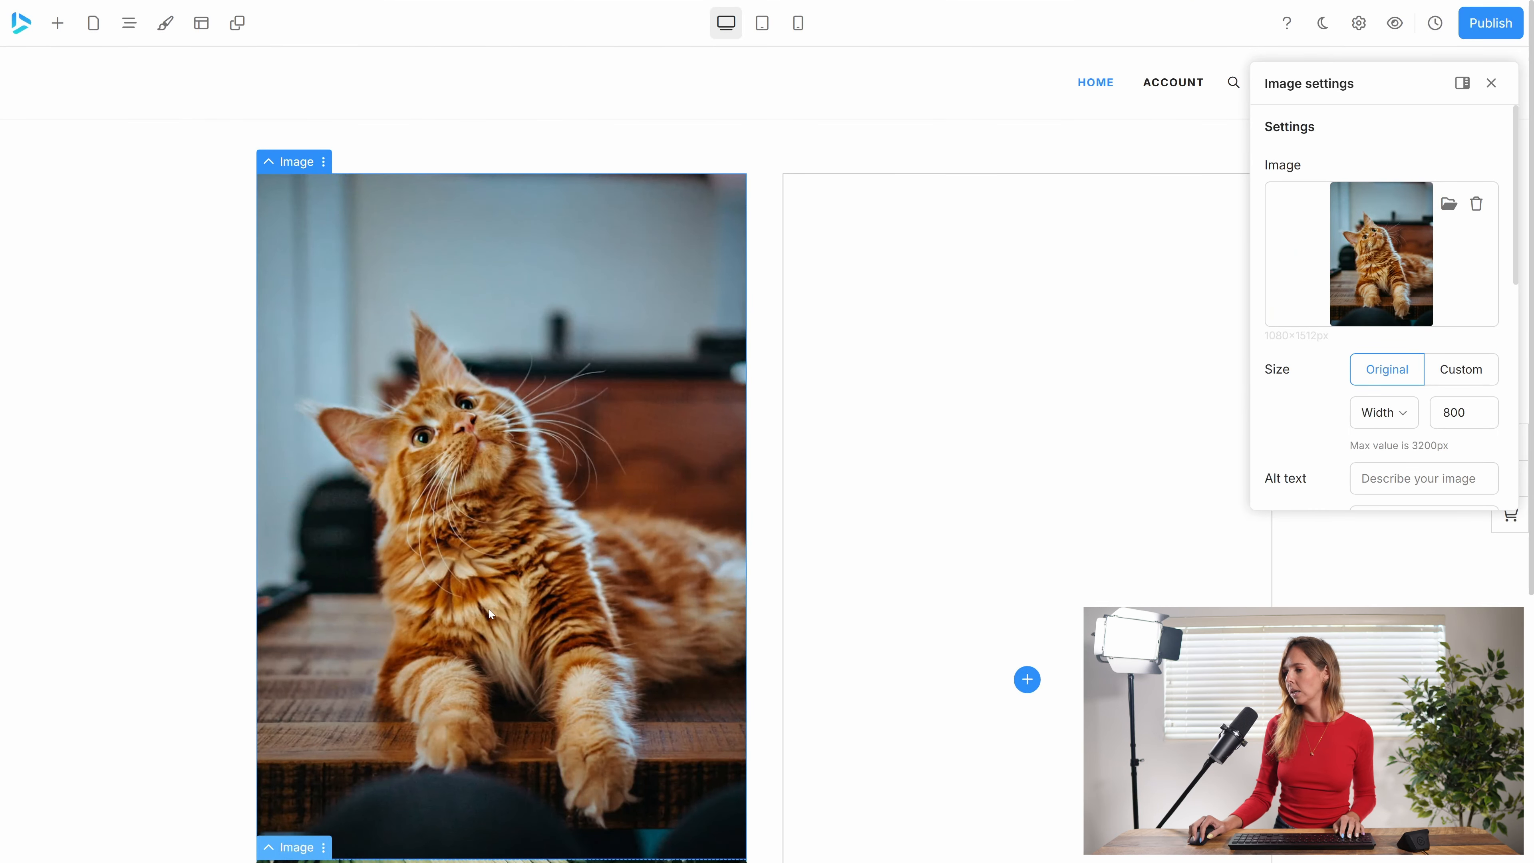
Replace the lower image with the gallery photo of the grey cat licking its paw.
{"action": "scroll", "coordinate": [490, 609], "scroll_direction": "down", "scroll_amount": 6}
{"action": "left_click", "coordinate": [466, 612]}
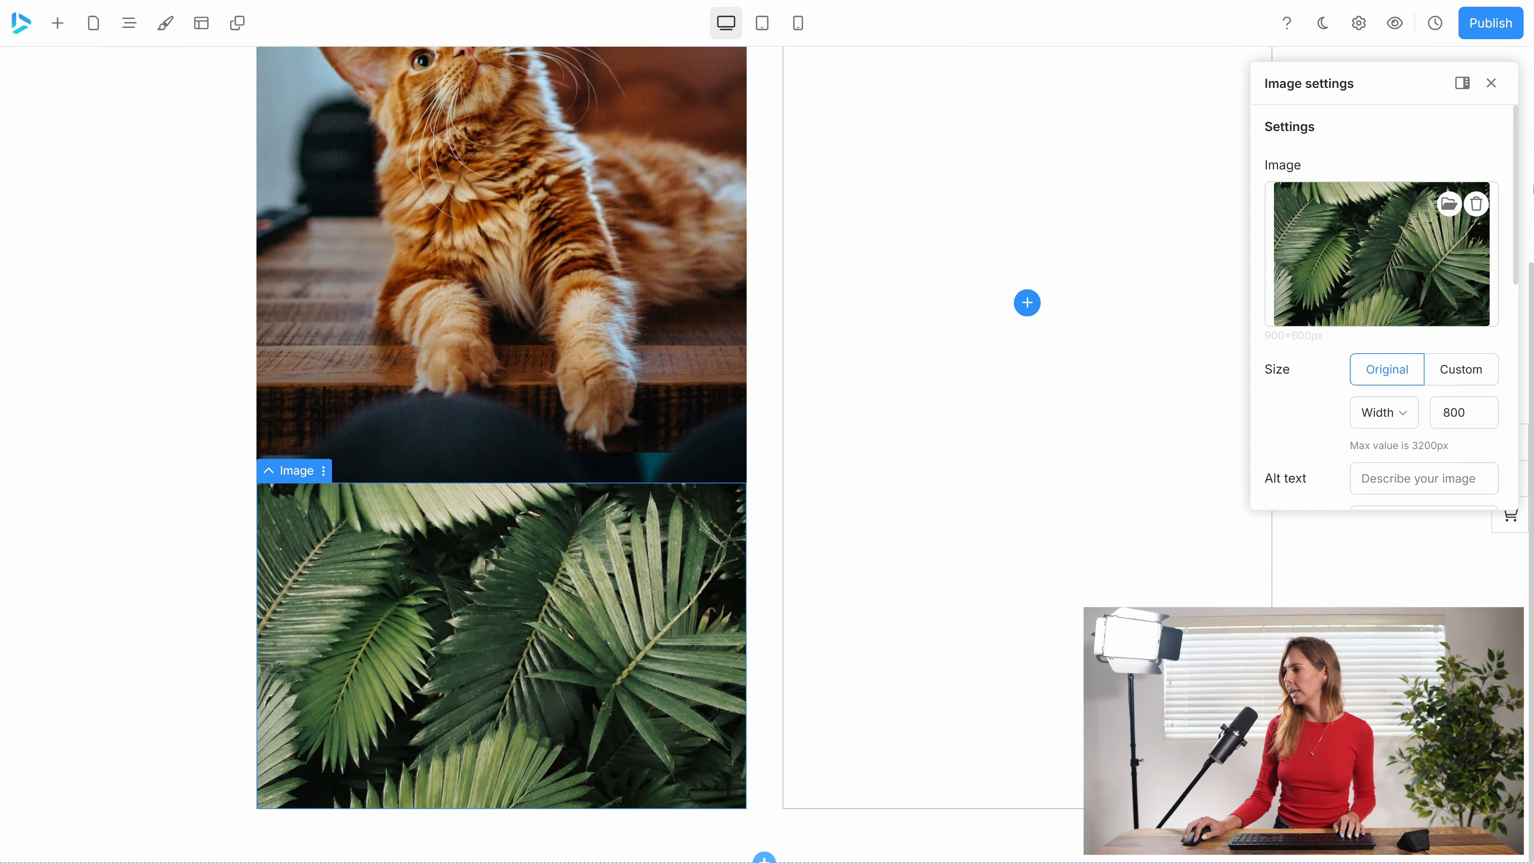
{"action": "left_click", "coordinate": [1448, 204]}
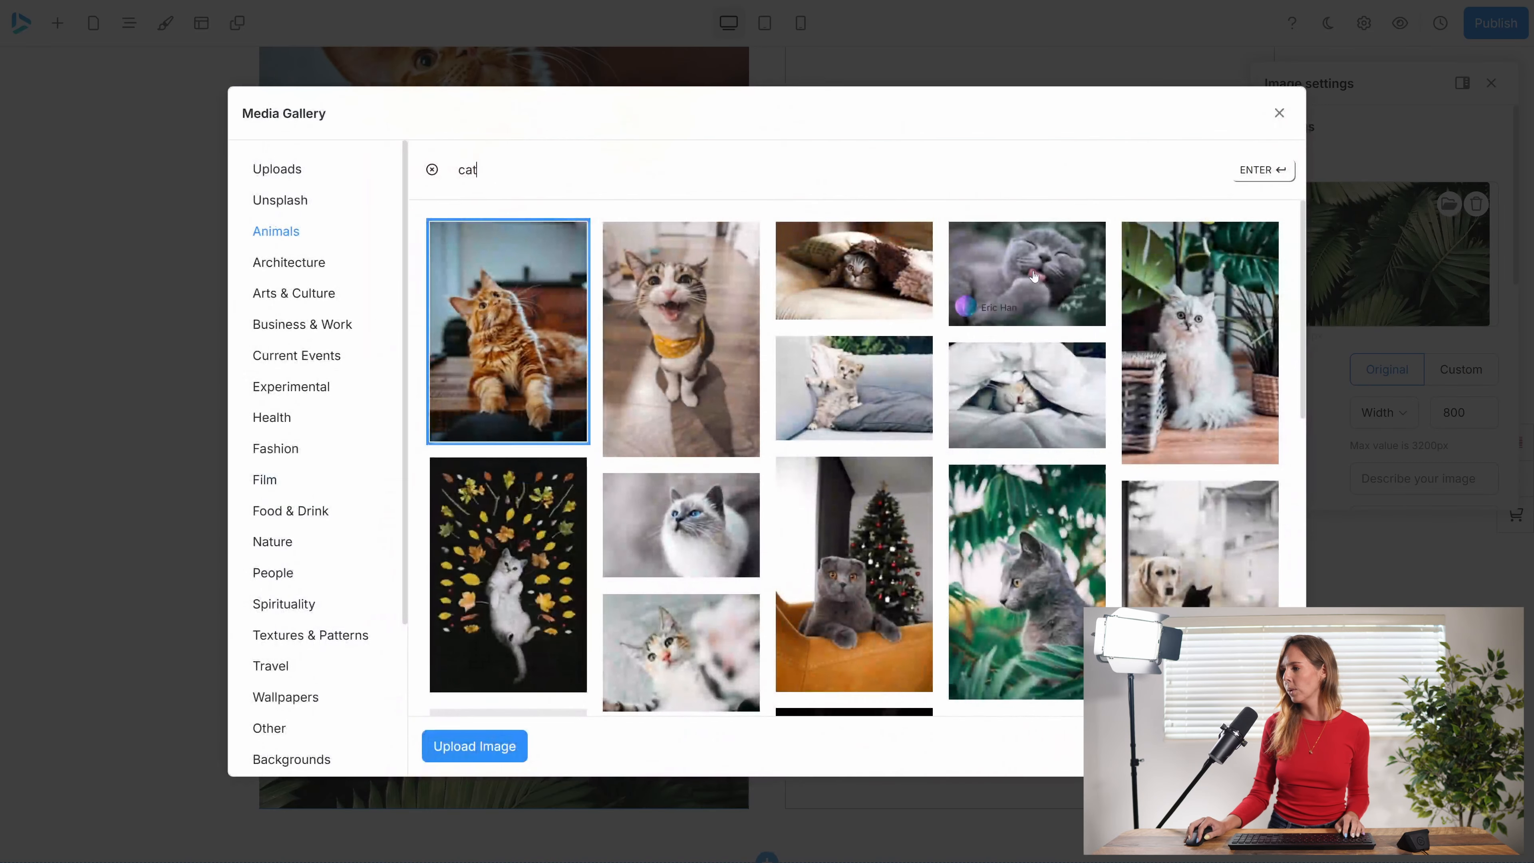
{"action": "left_click", "coordinate": [1034, 276]}
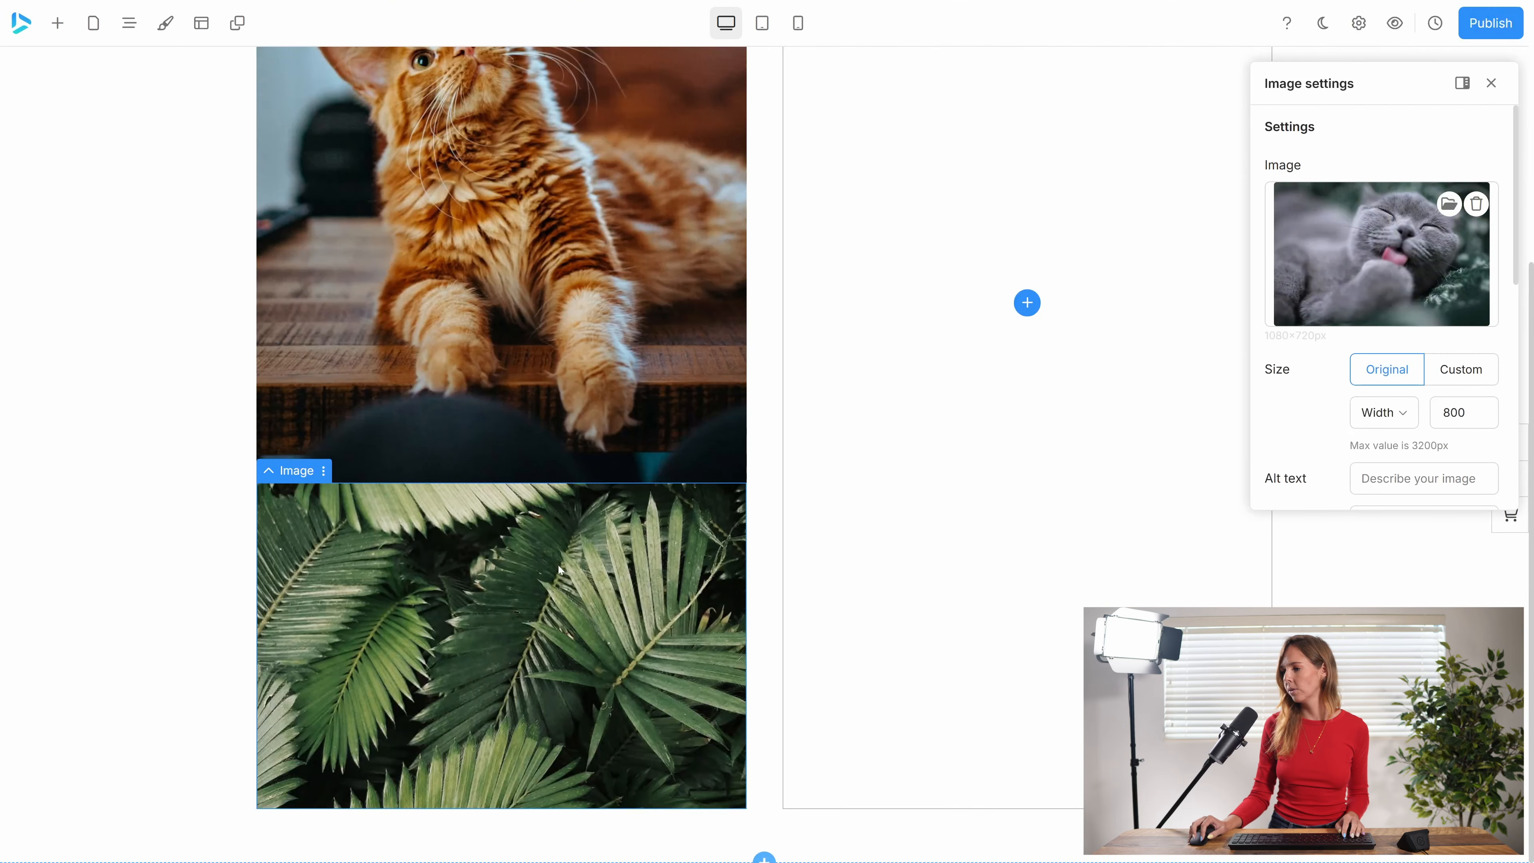
Set the image column's layout direction to Horizontal and its justification to Center.
{"action": "scroll", "coordinate": [537, 452], "scroll_direction": "up", "scroll_amount": 5}
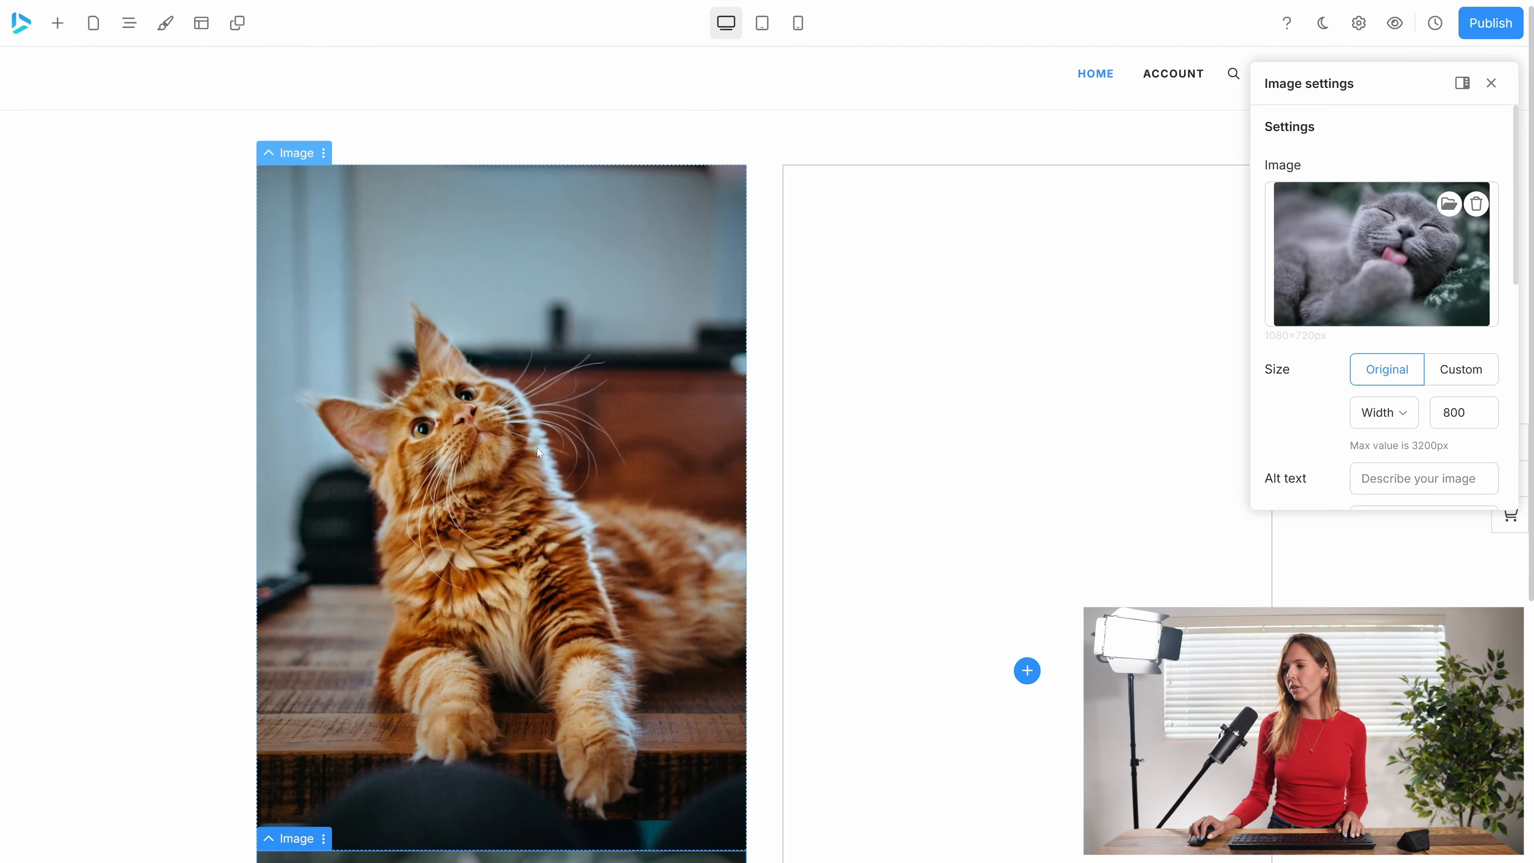
{"action": "scroll", "coordinate": [536, 454], "scroll_direction": "down", "scroll_amount": 5}
{"action": "scroll", "coordinate": [513, 494], "scroll_direction": "up", "scroll_amount": 5}
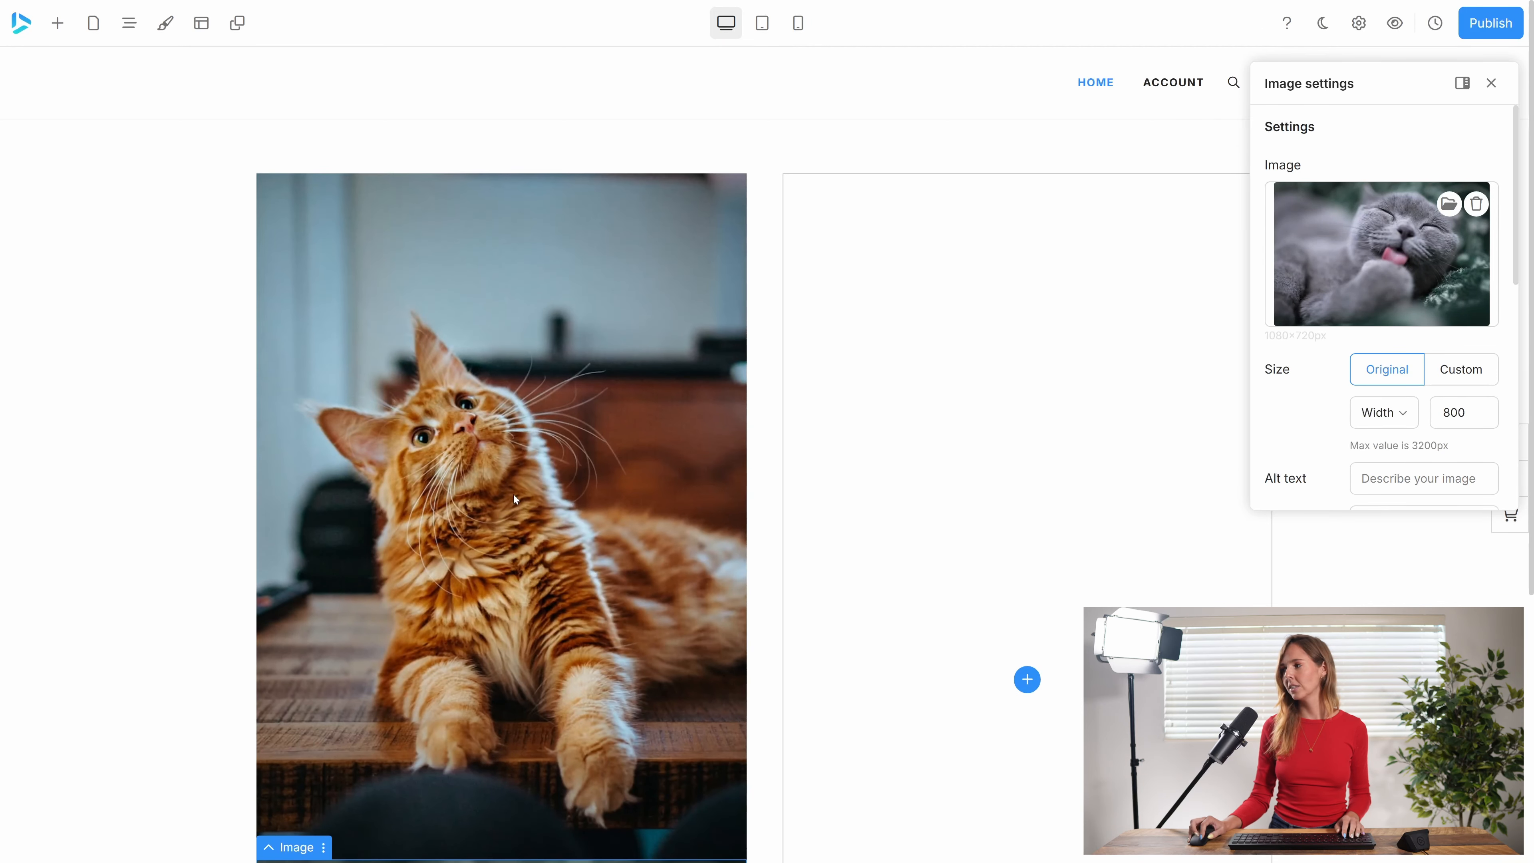
{"action": "left_click", "coordinate": [274, 167]}
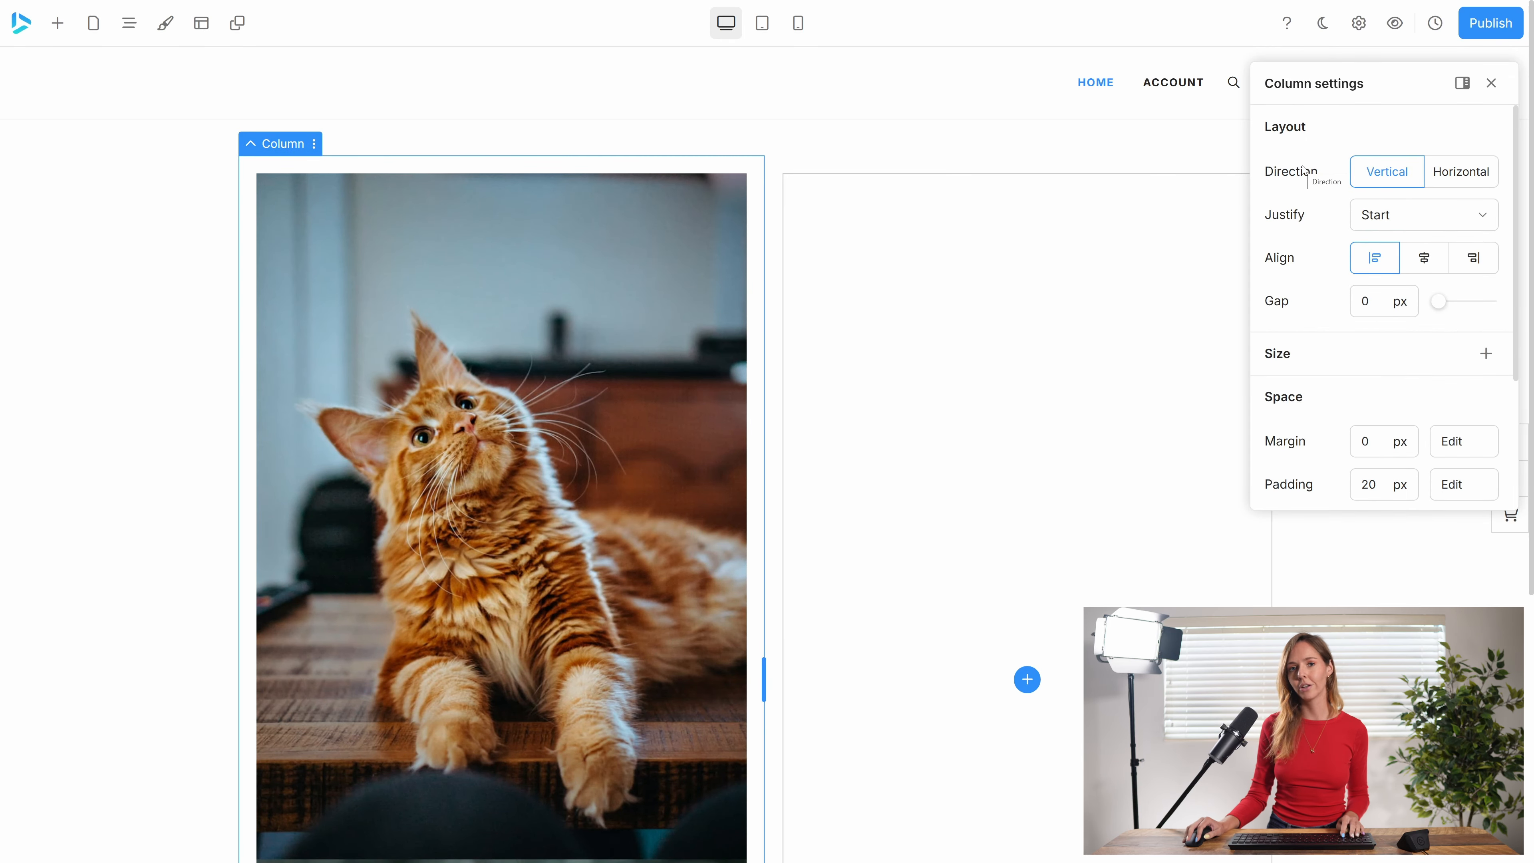
{"action": "left_click", "coordinate": [1455, 174]}
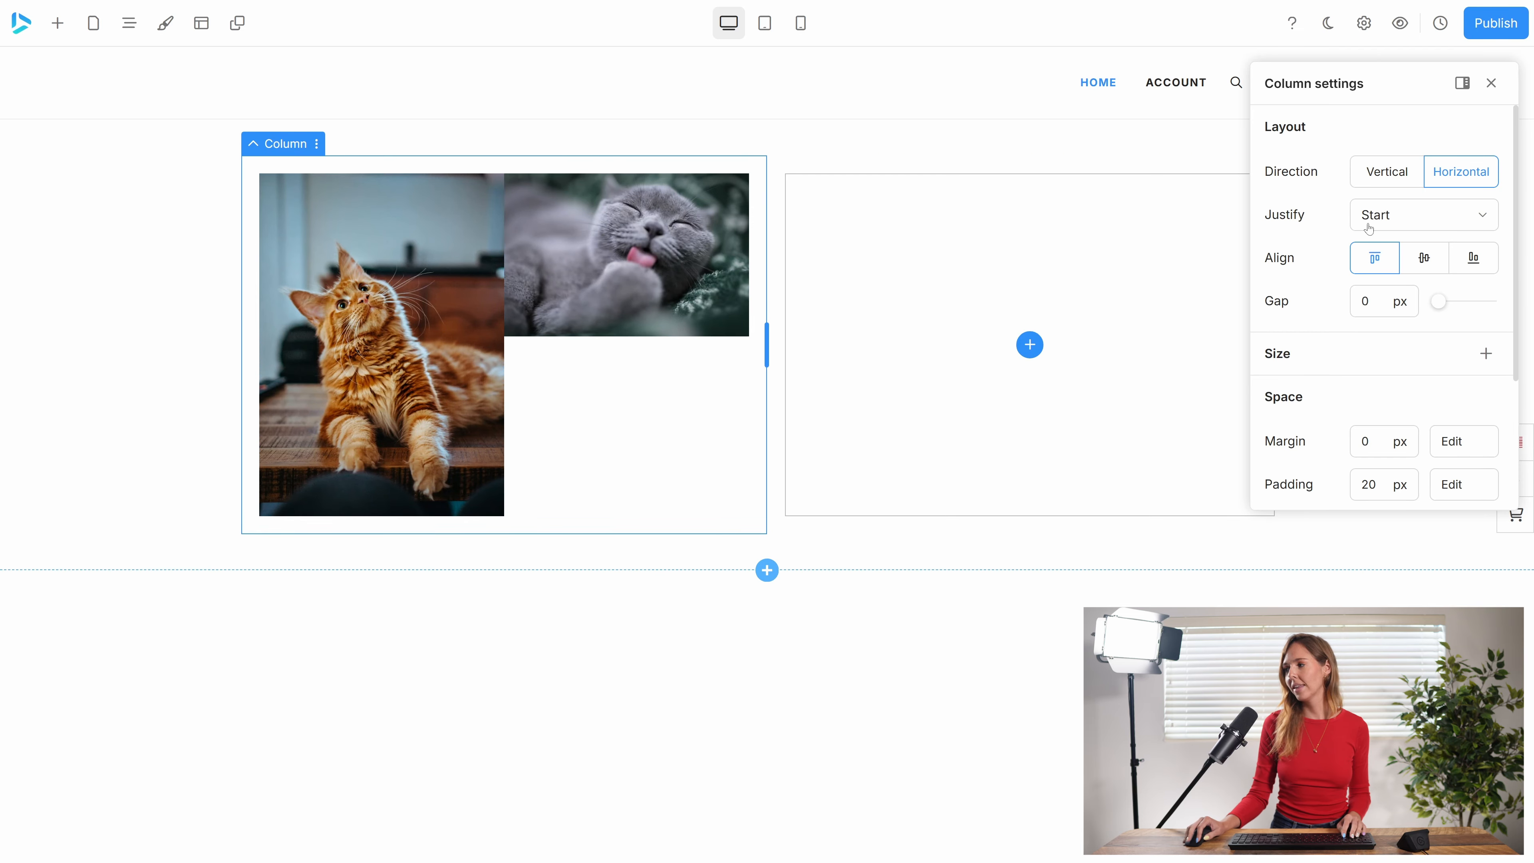
{"action": "left_click", "coordinate": [1397, 225]}
{"action": "left_click", "coordinate": [1393, 292]}
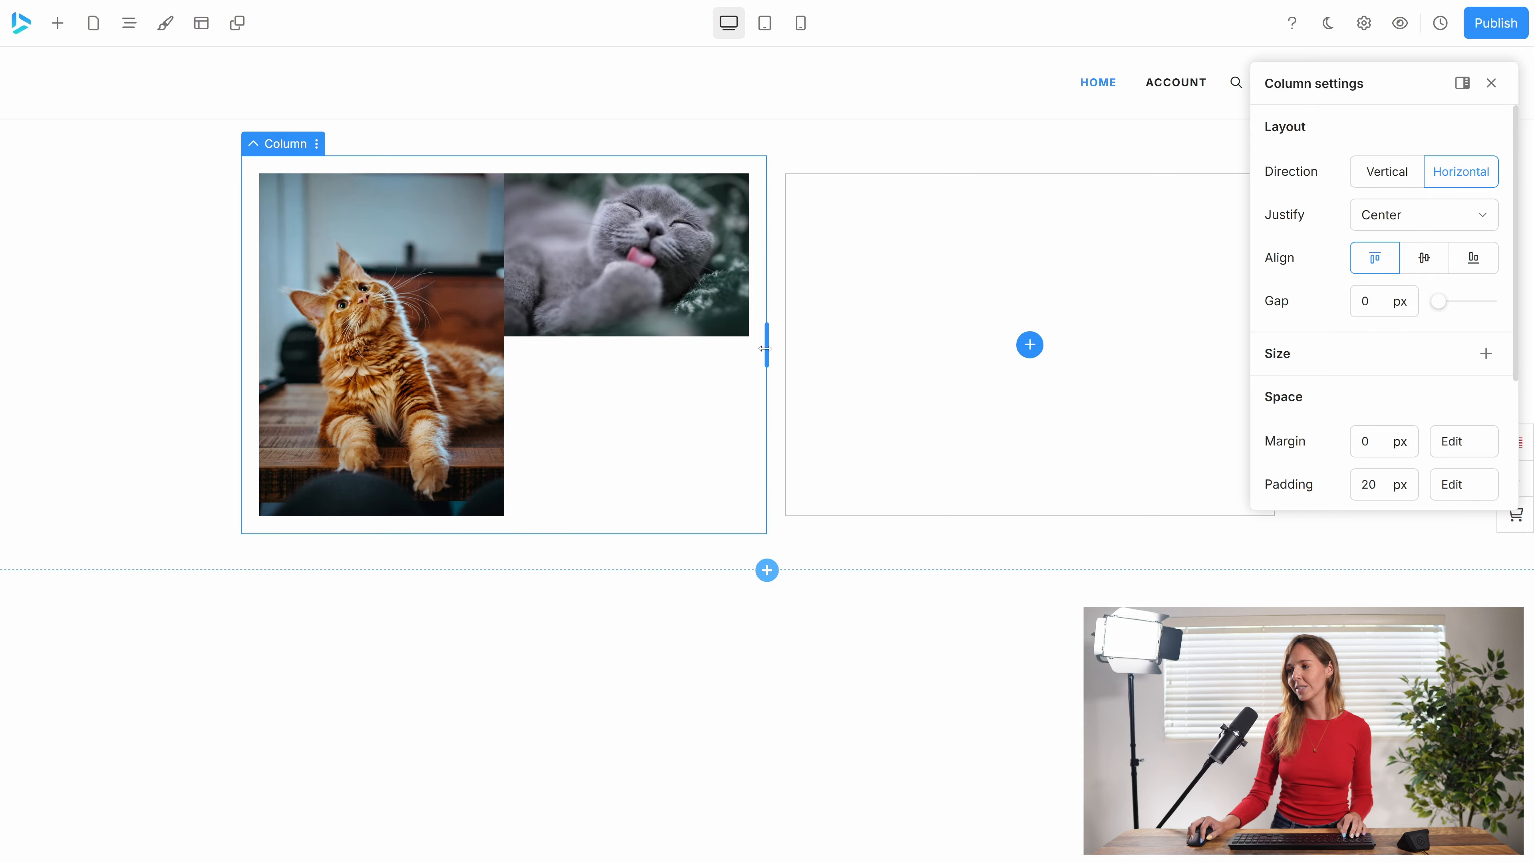
Widen the image column slightly toward the empty column and set its layout direction to Vertical.
{"action": "left_click_drag", "start_coordinate": [766, 349], "coordinate": [809, 337]}
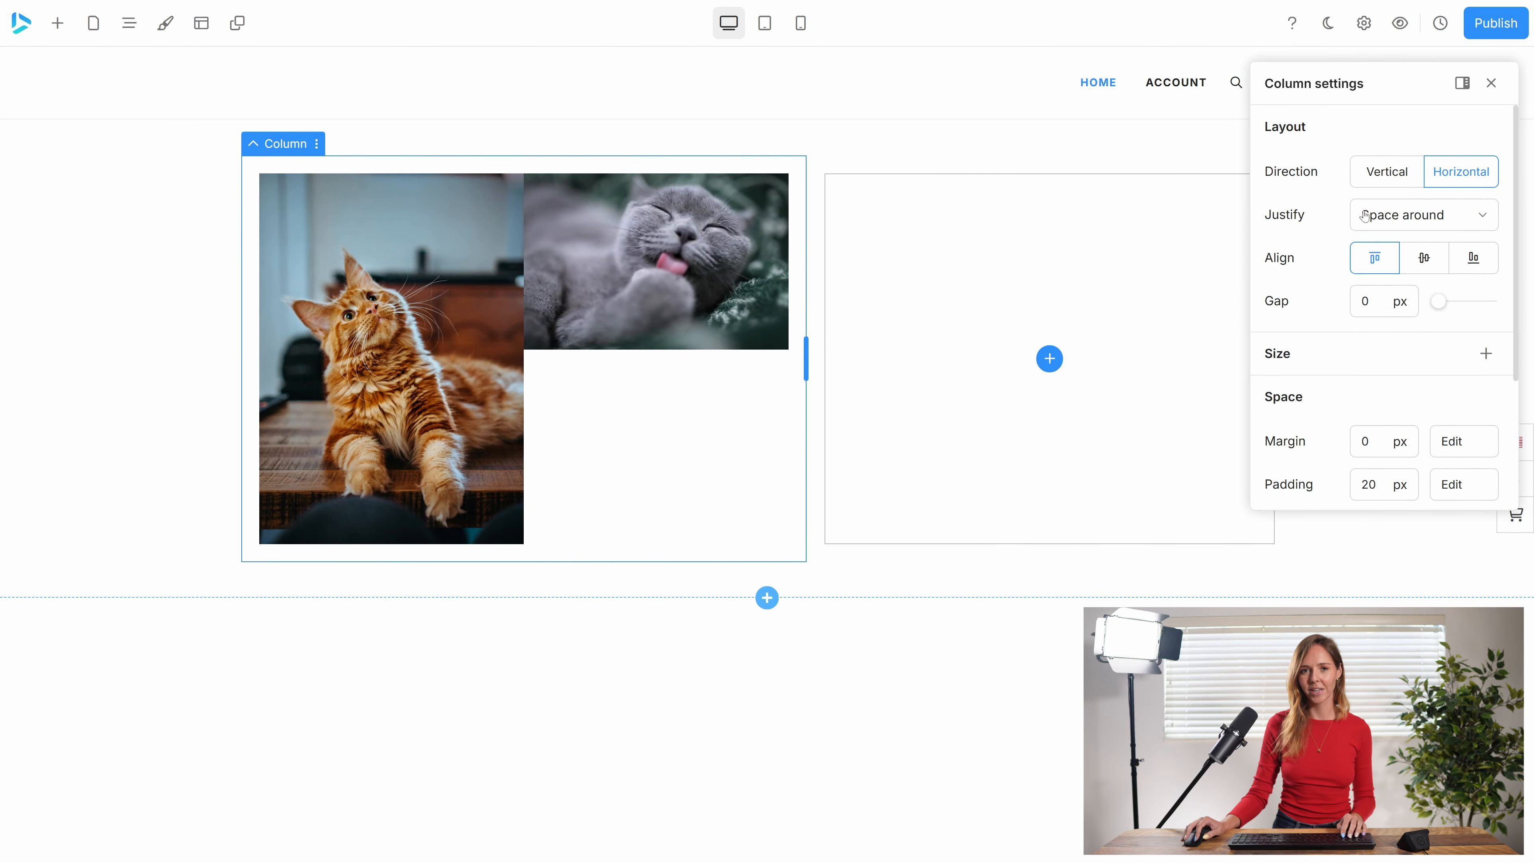
{"action": "left_click", "coordinate": [1387, 172]}
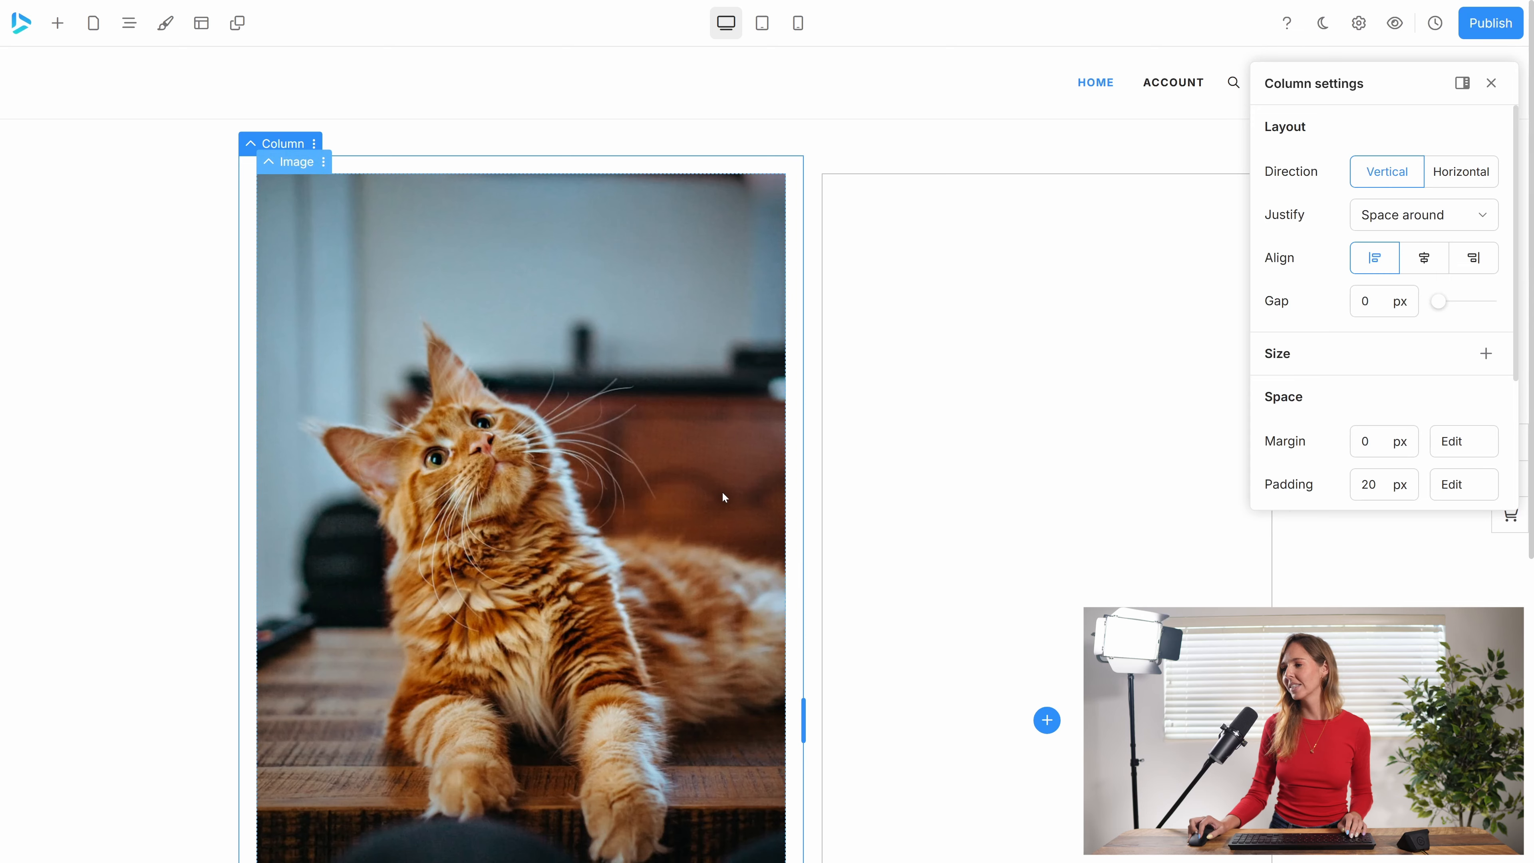
{"action": "scroll", "coordinate": [722, 491], "scroll_direction": "down", "scroll_amount": 7}
{"action": "scroll", "coordinate": [1377, 363], "scroll_direction": "down", "scroll_amount": 2}
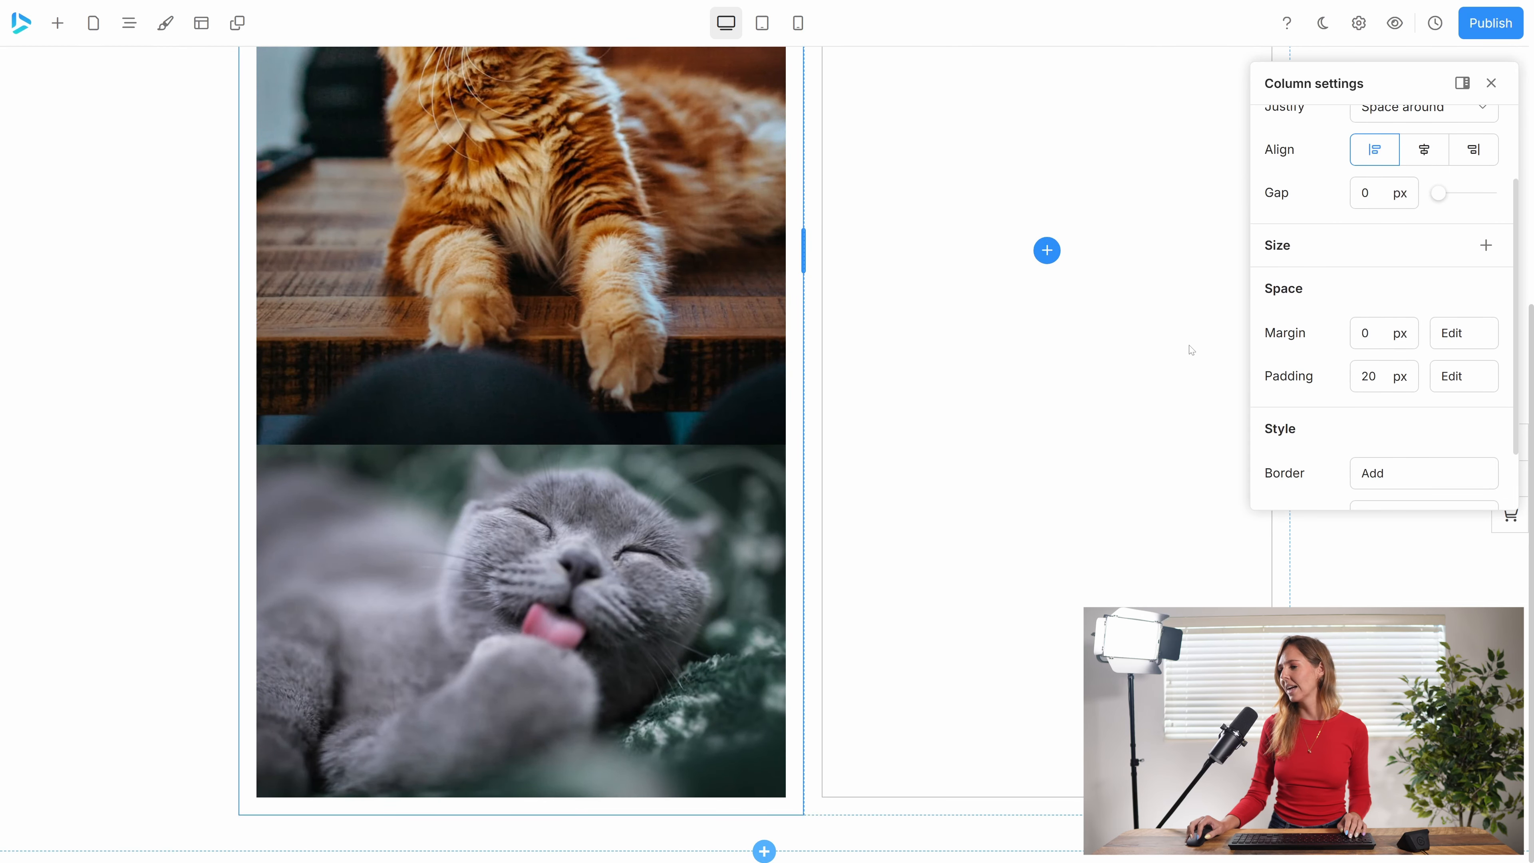
Set the column's justification to Start and switch its alignment through center and right back to left.
{"action": "scroll", "coordinate": [1334, 380], "scroll_direction": "up", "scroll_amount": 2}
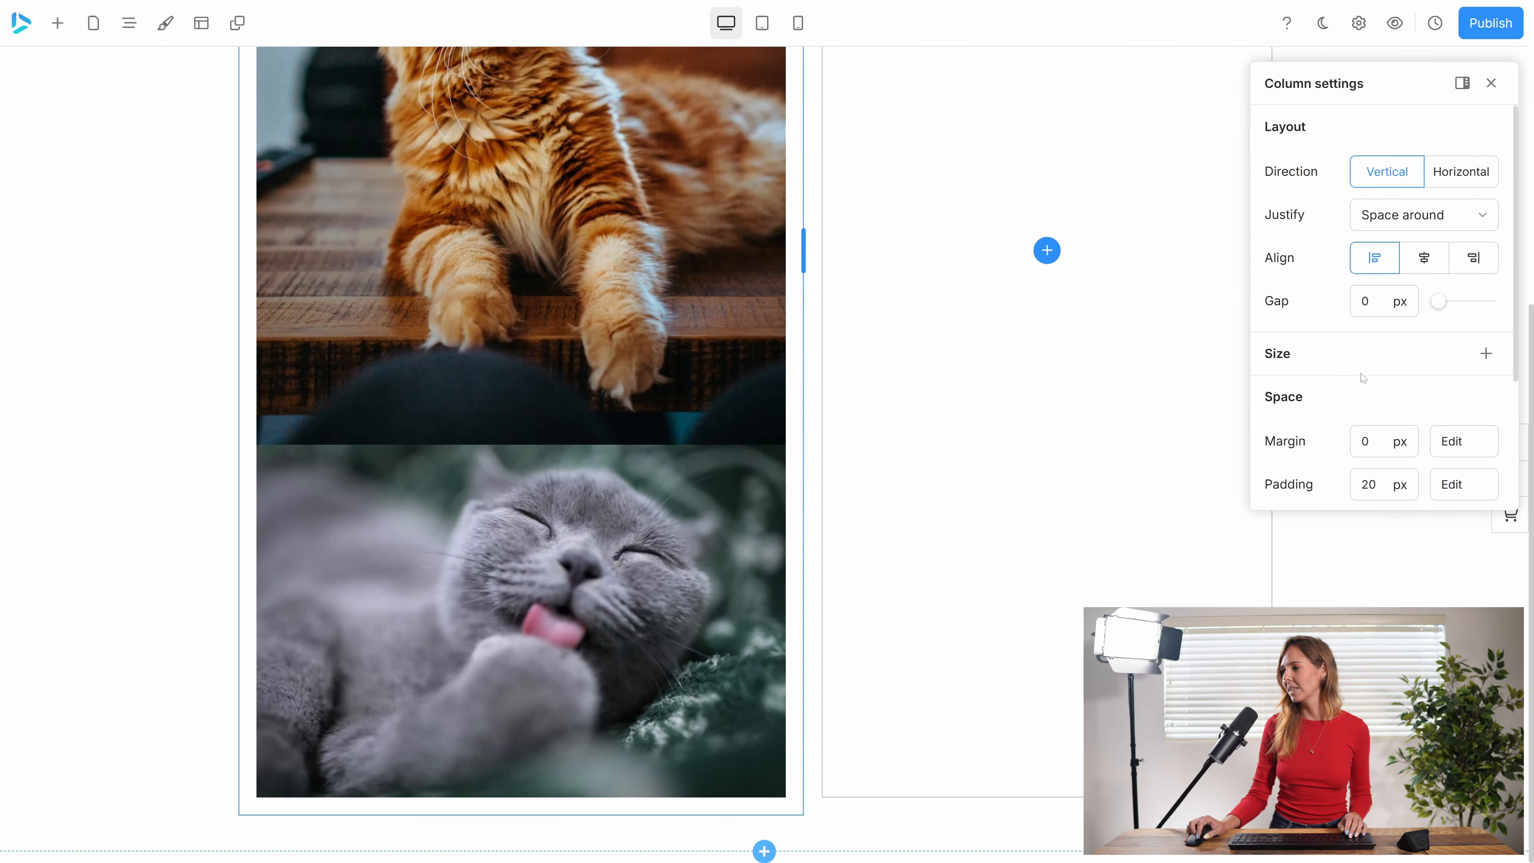
{"action": "left_click", "coordinate": [1395, 215]}
{"action": "left_click", "coordinate": [1384, 263]}
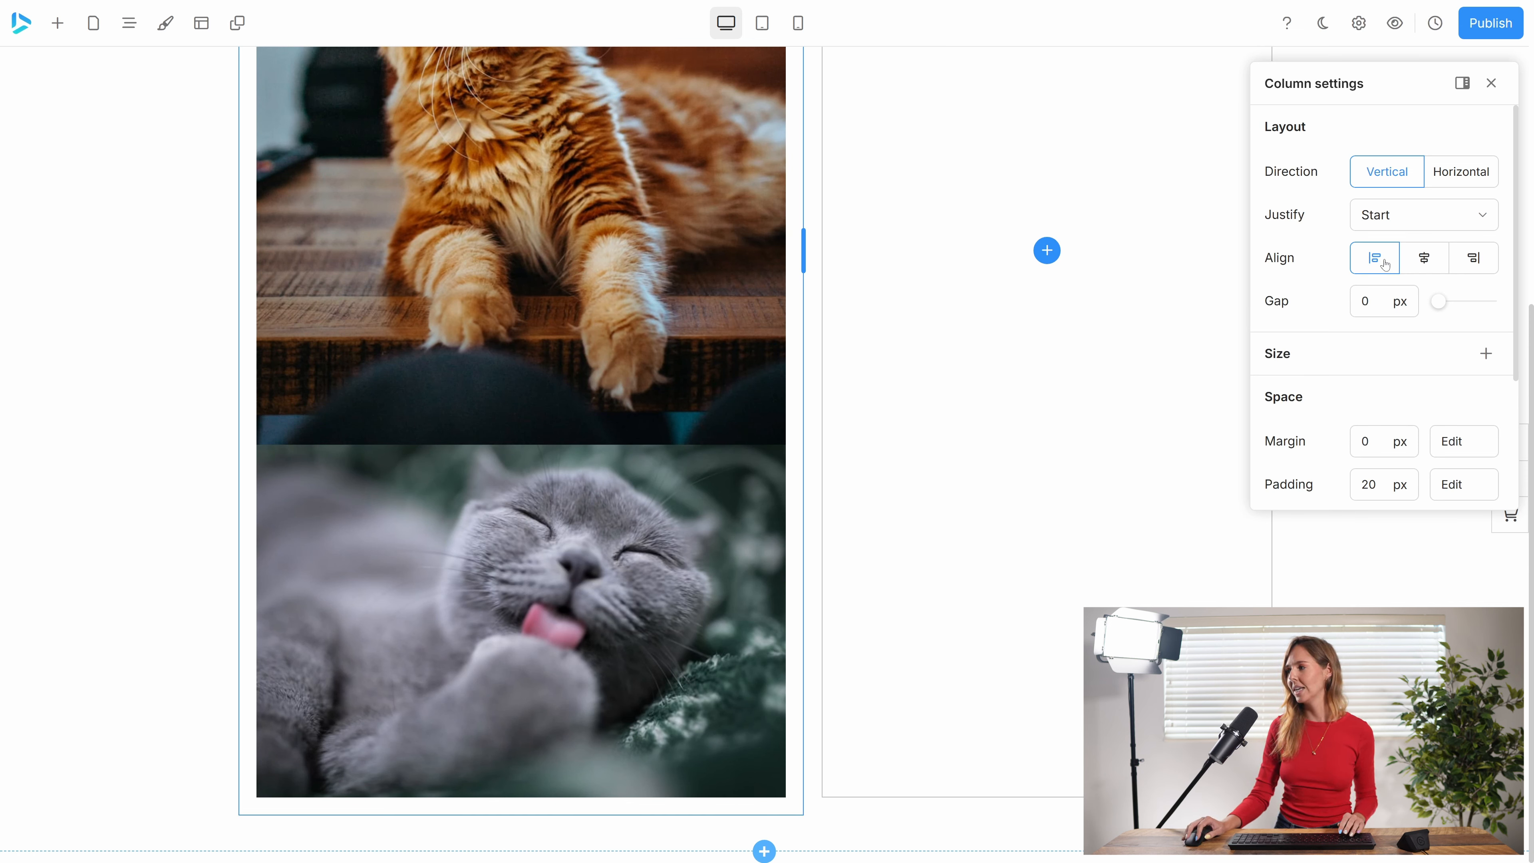
{"action": "left_click", "coordinate": [1423, 260]}
{"action": "left_click", "coordinate": [1465, 260]}
{"action": "left_click", "coordinate": [1371, 265]}
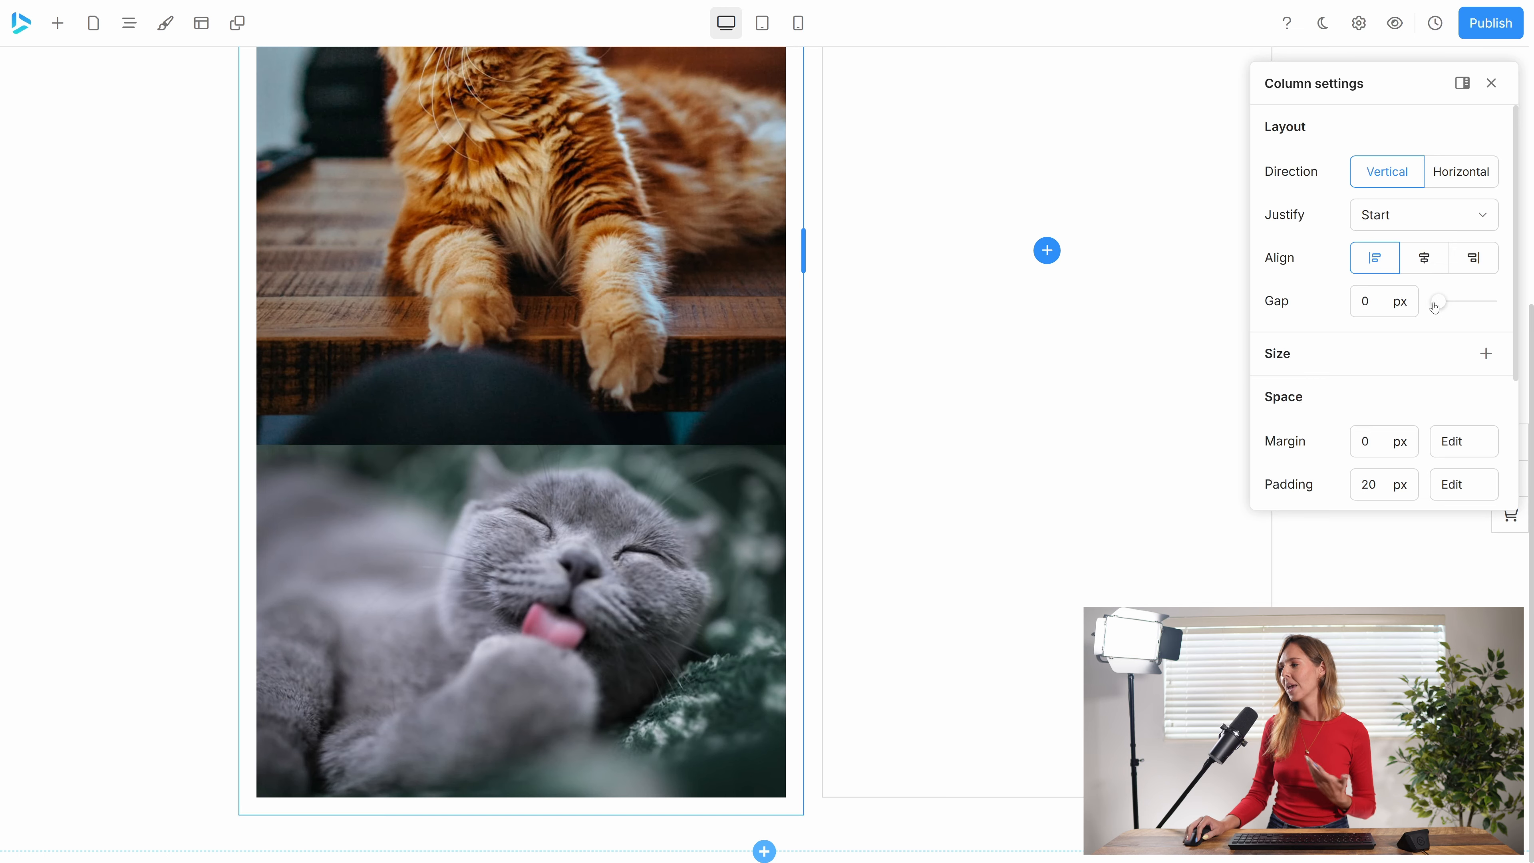
Increase the column's gap to 63 px to space the two cat images apart.
{"action": "left_click_drag", "start_coordinate": [1435, 306], "coordinate": [1471, 301]}
{"action": "scroll", "coordinate": [571, 415], "scroll_direction": "up", "scroll_amount": 3}
{"action": "scroll", "coordinate": [571, 417], "scroll_direction": "down", "scroll_amount": 3}
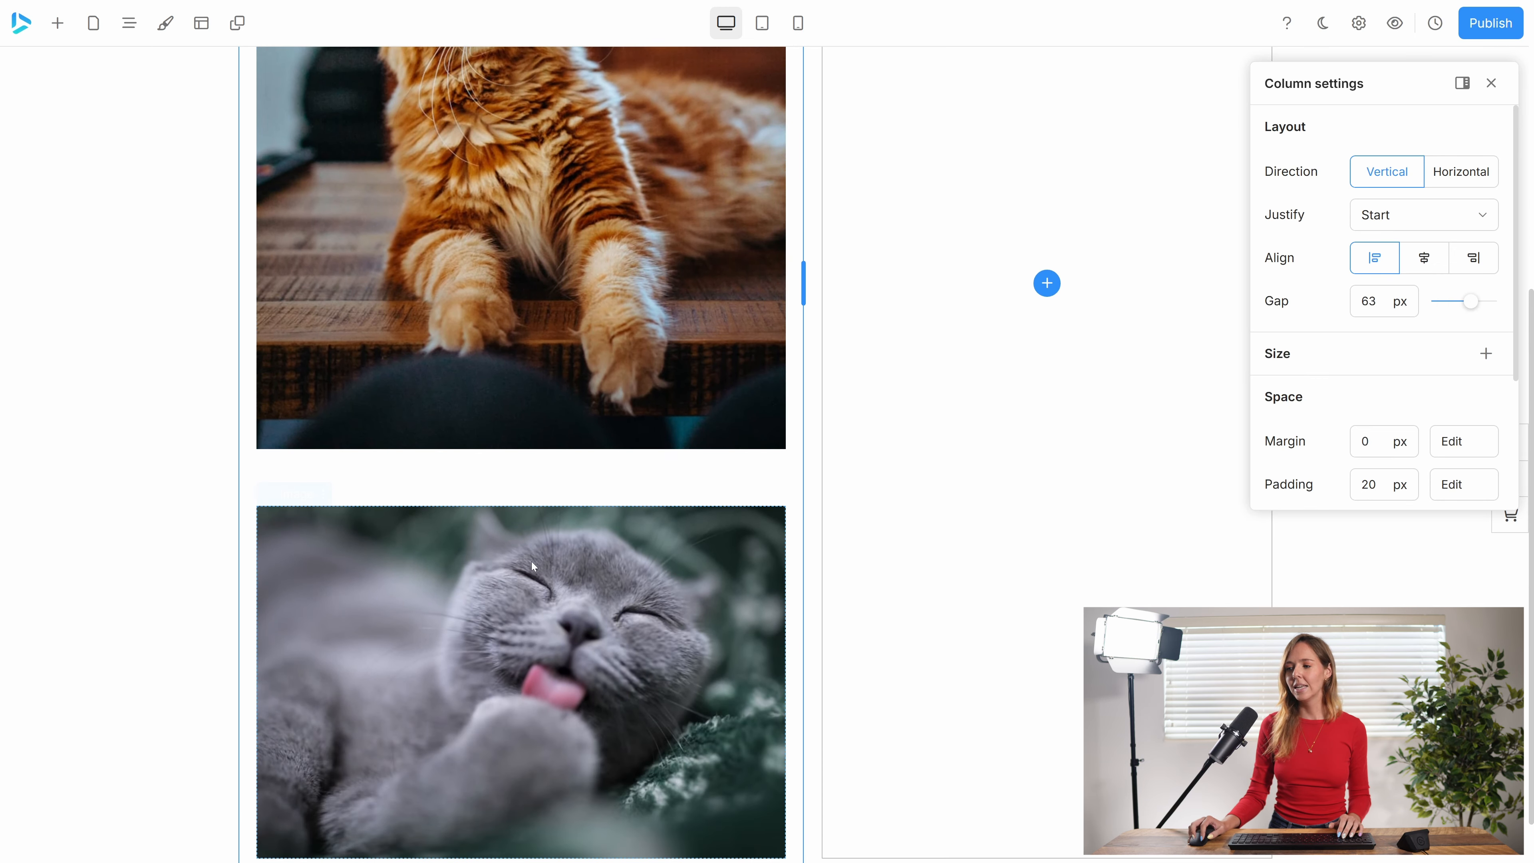
{"action": "scroll", "coordinate": [503, 445], "scroll_direction": "down", "scroll_amount": 1}
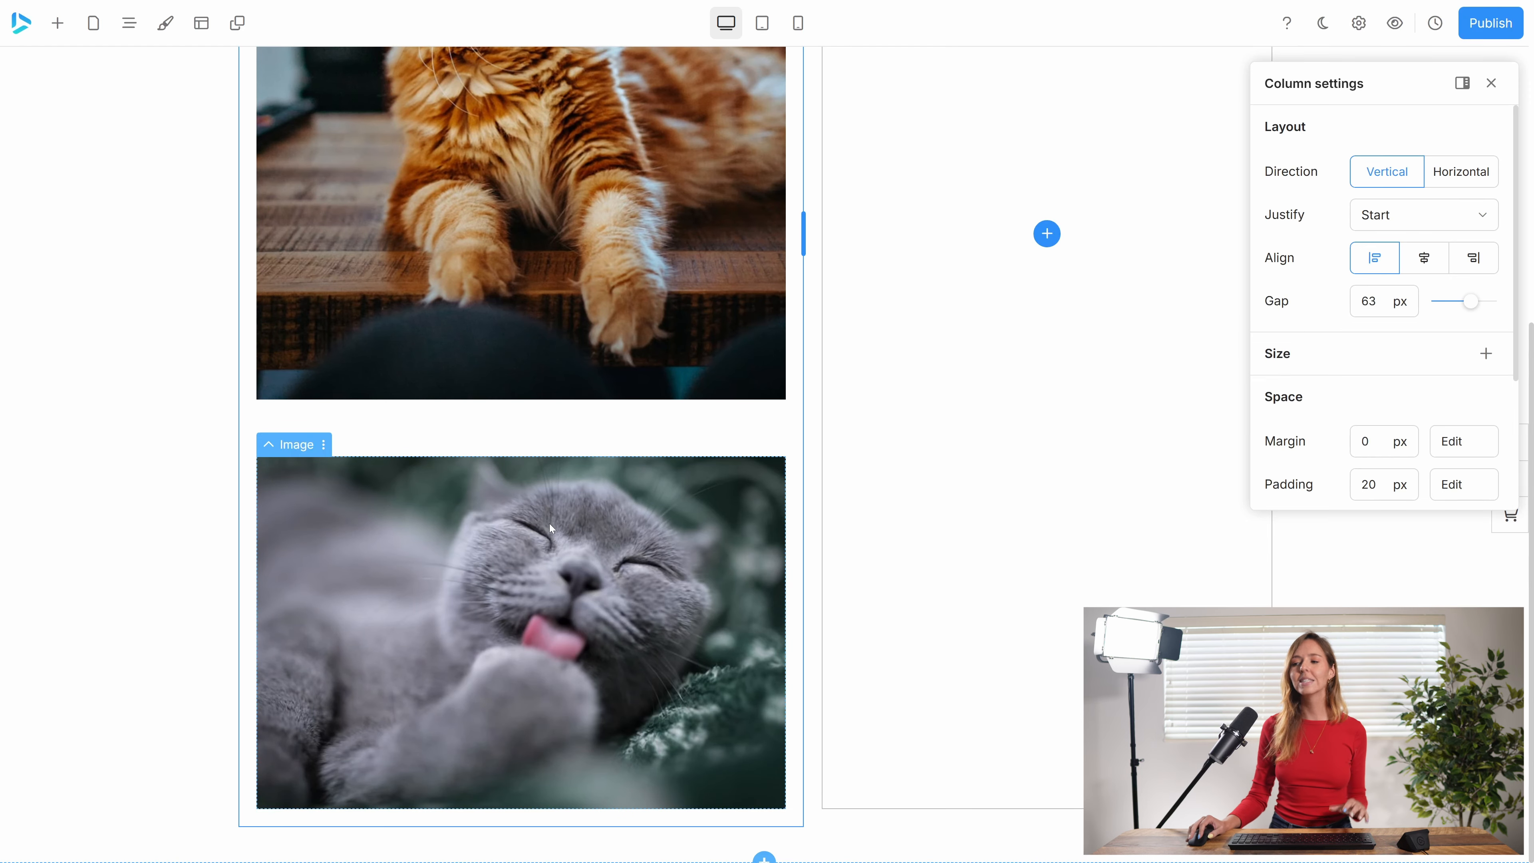
{"action": "scroll", "coordinate": [544, 426], "scroll_direction": "up", "scroll_amount": 5}
{"action": "scroll", "coordinate": [569, 424], "scroll_direction": "up", "scroll_amount": 4}
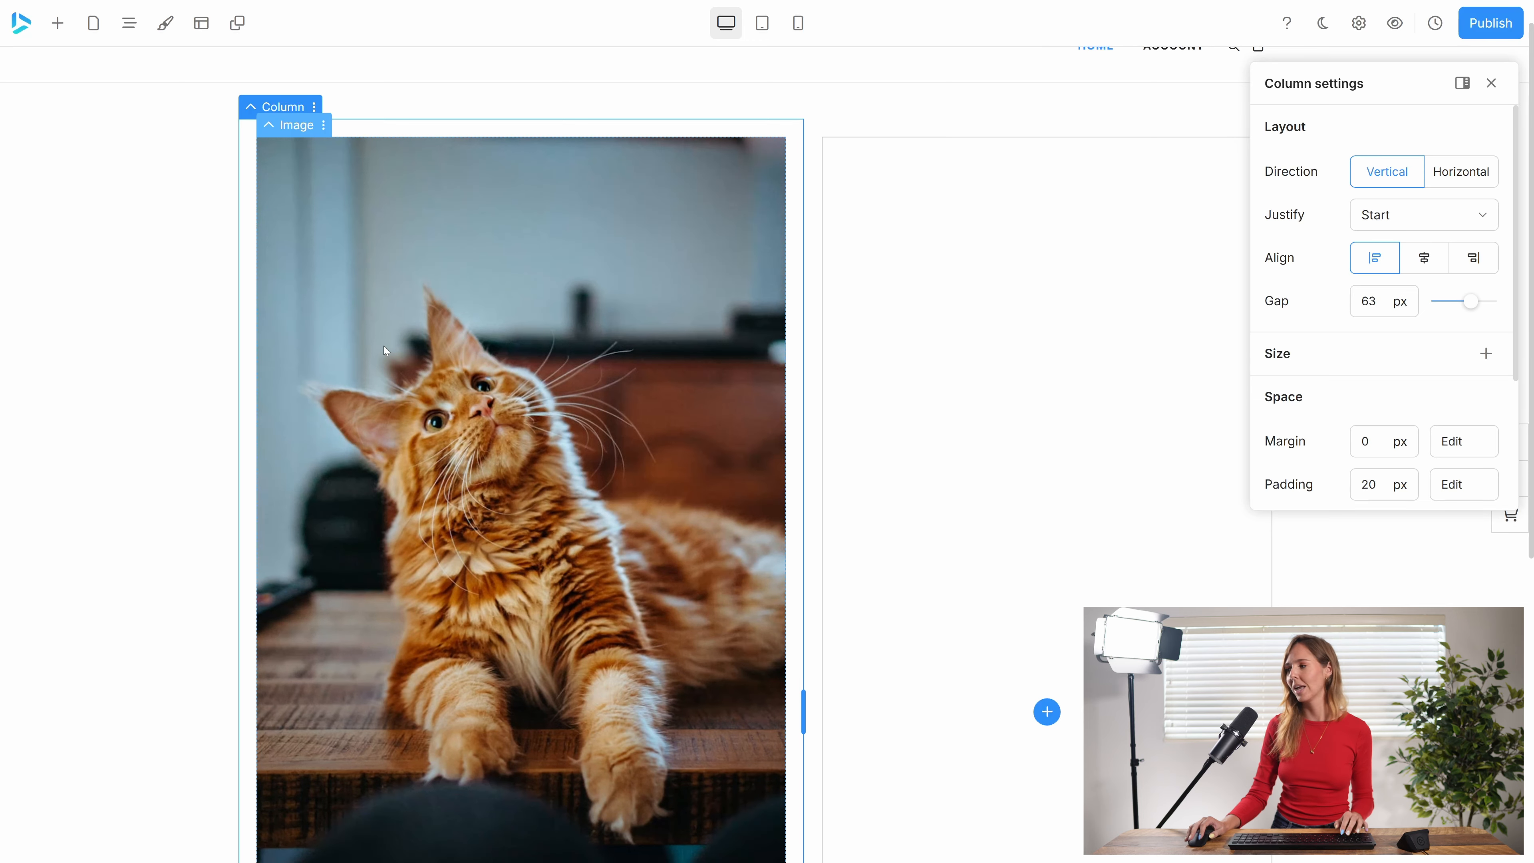
Add a minimum height to the column, setting it to 60 px and raising it to 100 px.
{"action": "left_click", "coordinate": [1487, 353]}
{"action": "left_click_drag", "start_coordinate": [1440, 400], "coordinate": [1478, 403]}
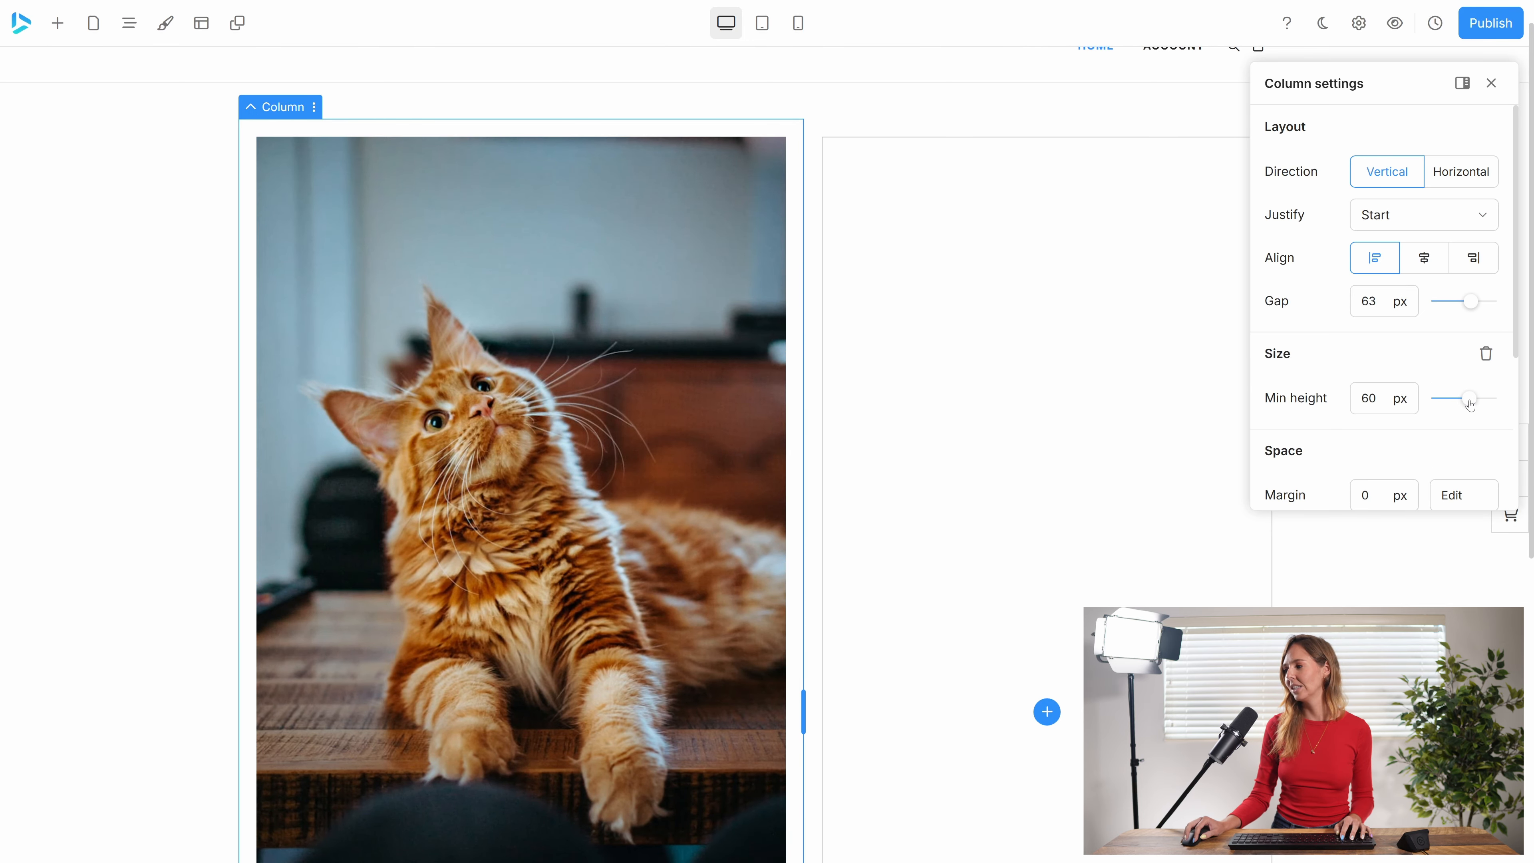
{"action": "scroll", "coordinate": [674, 484], "scroll_direction": "down", "scroll_amount": 10}
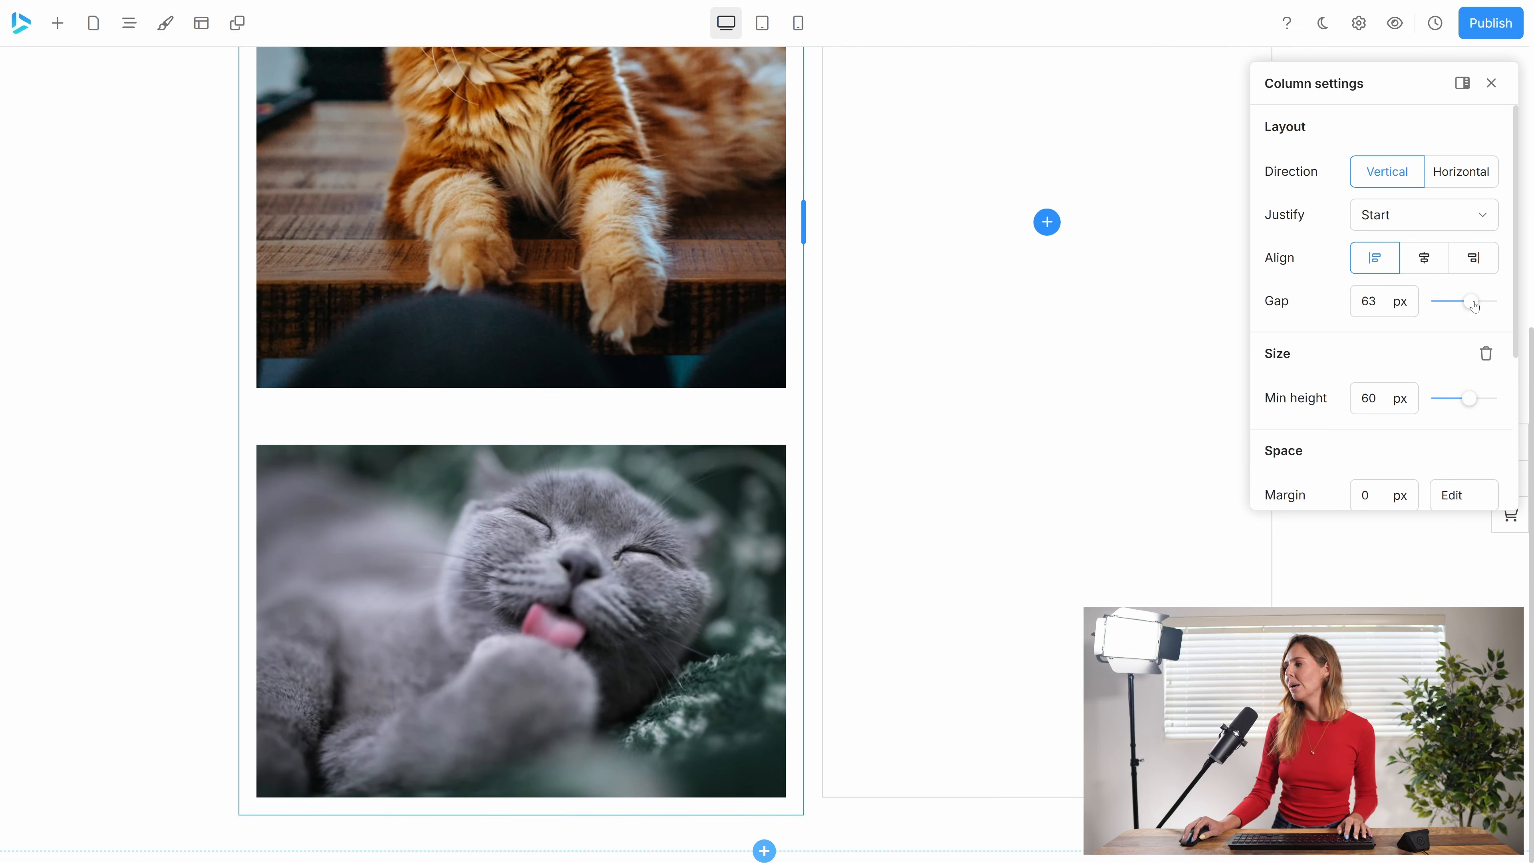
{"action": "left_click_drag", "start_coordinate": [1467, 401], "coordinate": [1523, 403]}
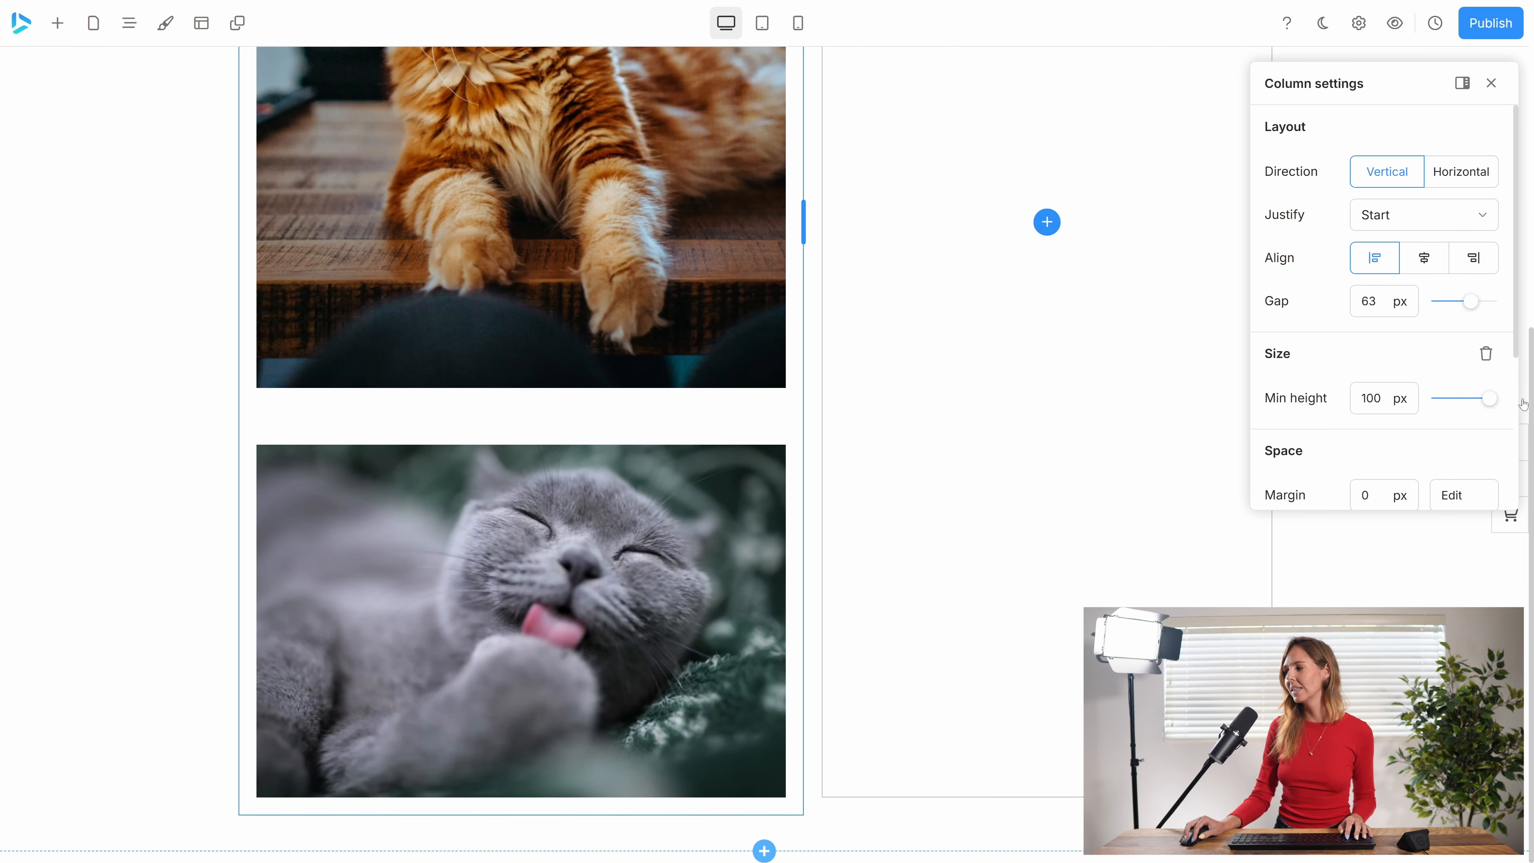
Set the column's minimum height to 10000 px and inspect the extended column.
{"action": "left_click", "coordinate": [1381, 398]}
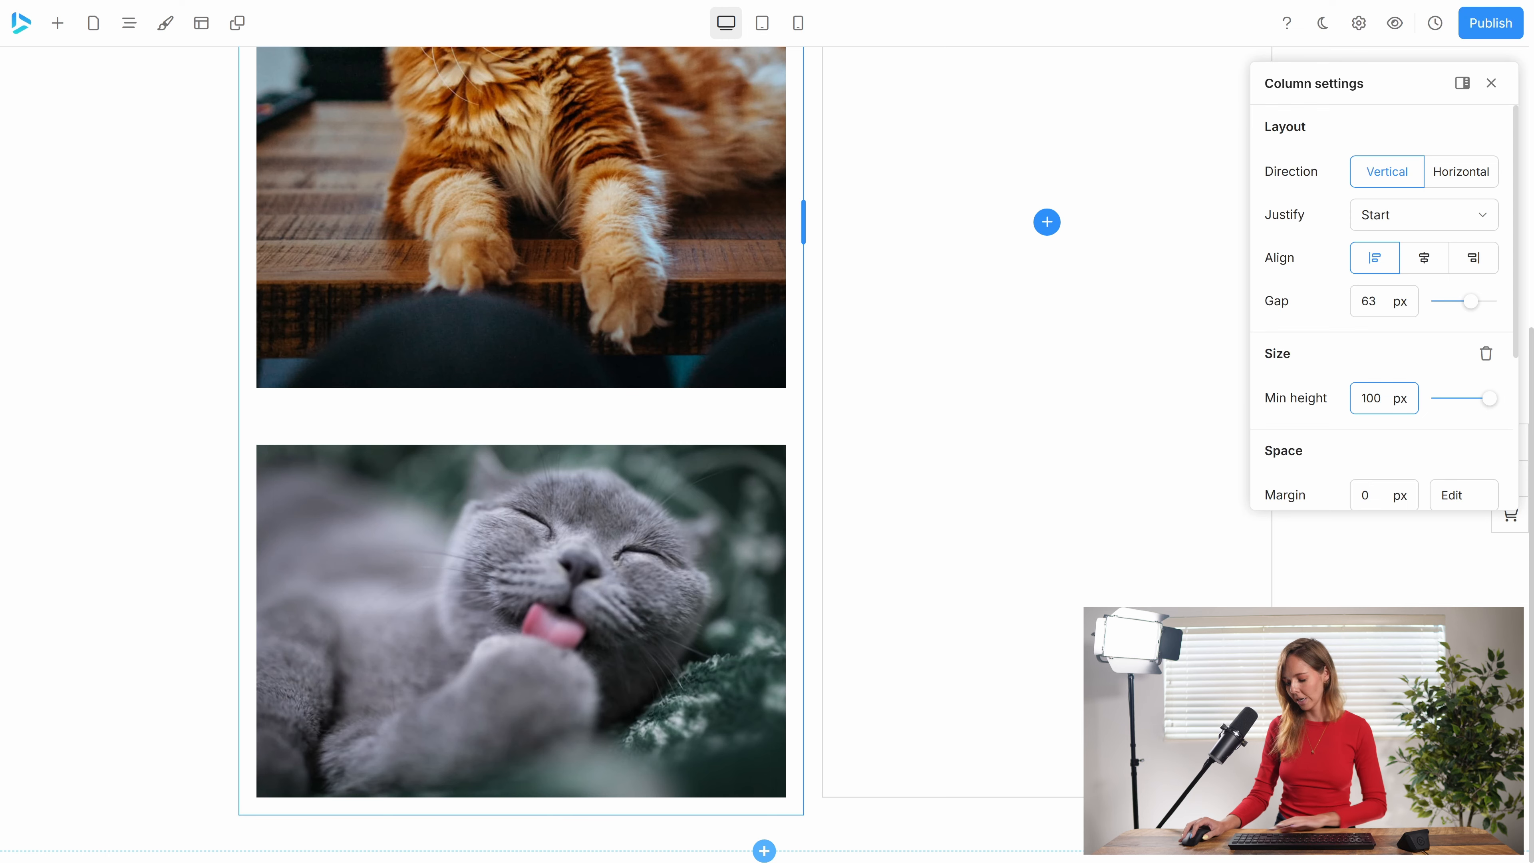
{"action": "type", "text": "000"}
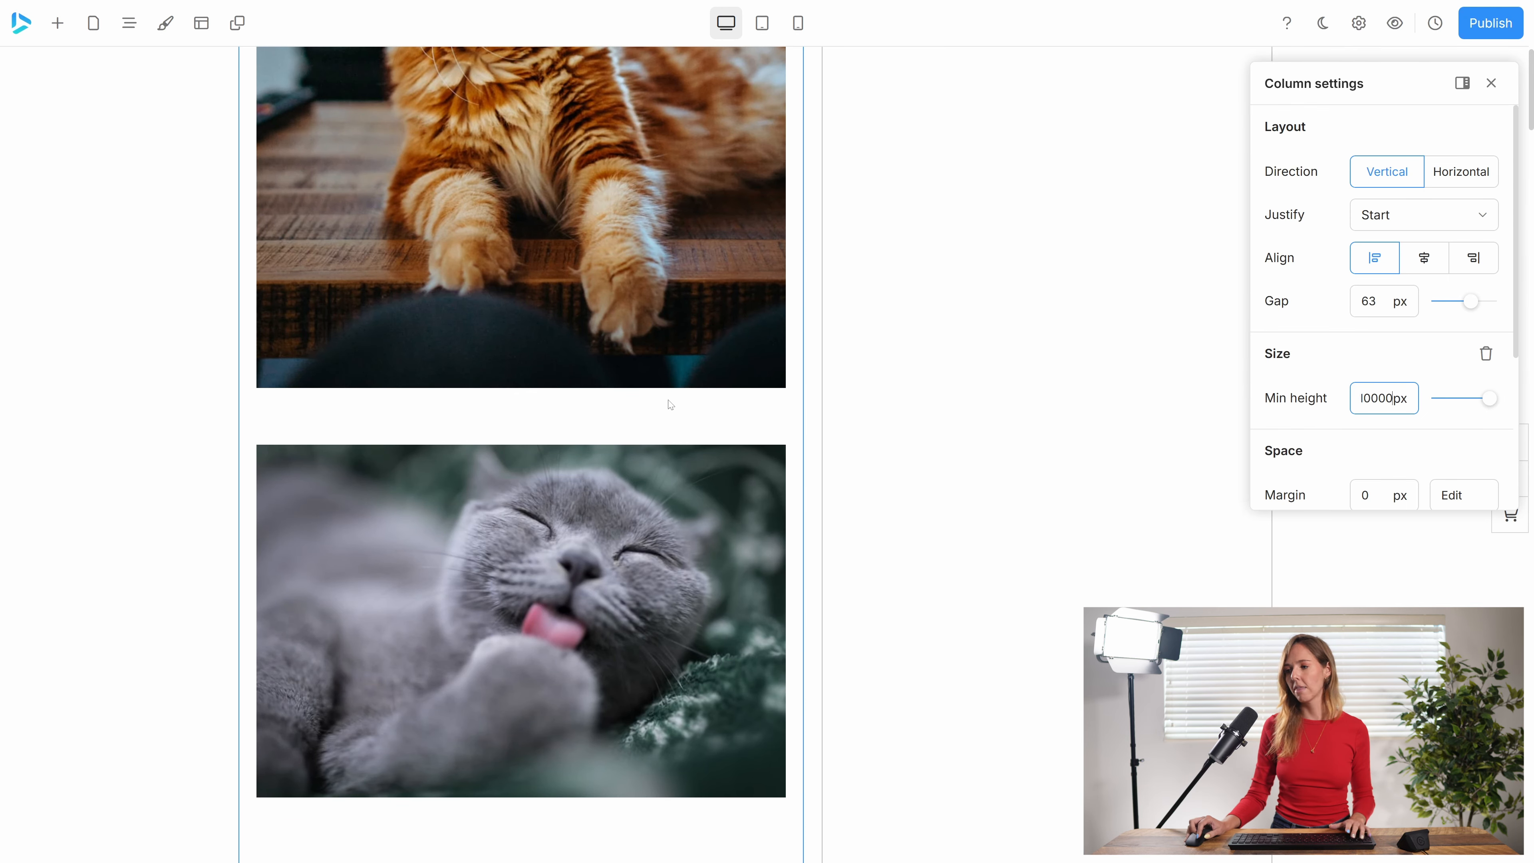
{"action": "scroll", "coordinate": [668, 404], "scroll_direction": "down", "scroll_amount": 10}
{"action": "scroll", "coordinate": [642, 431], "scroll_direction": "down", "scroll_amount": 10}
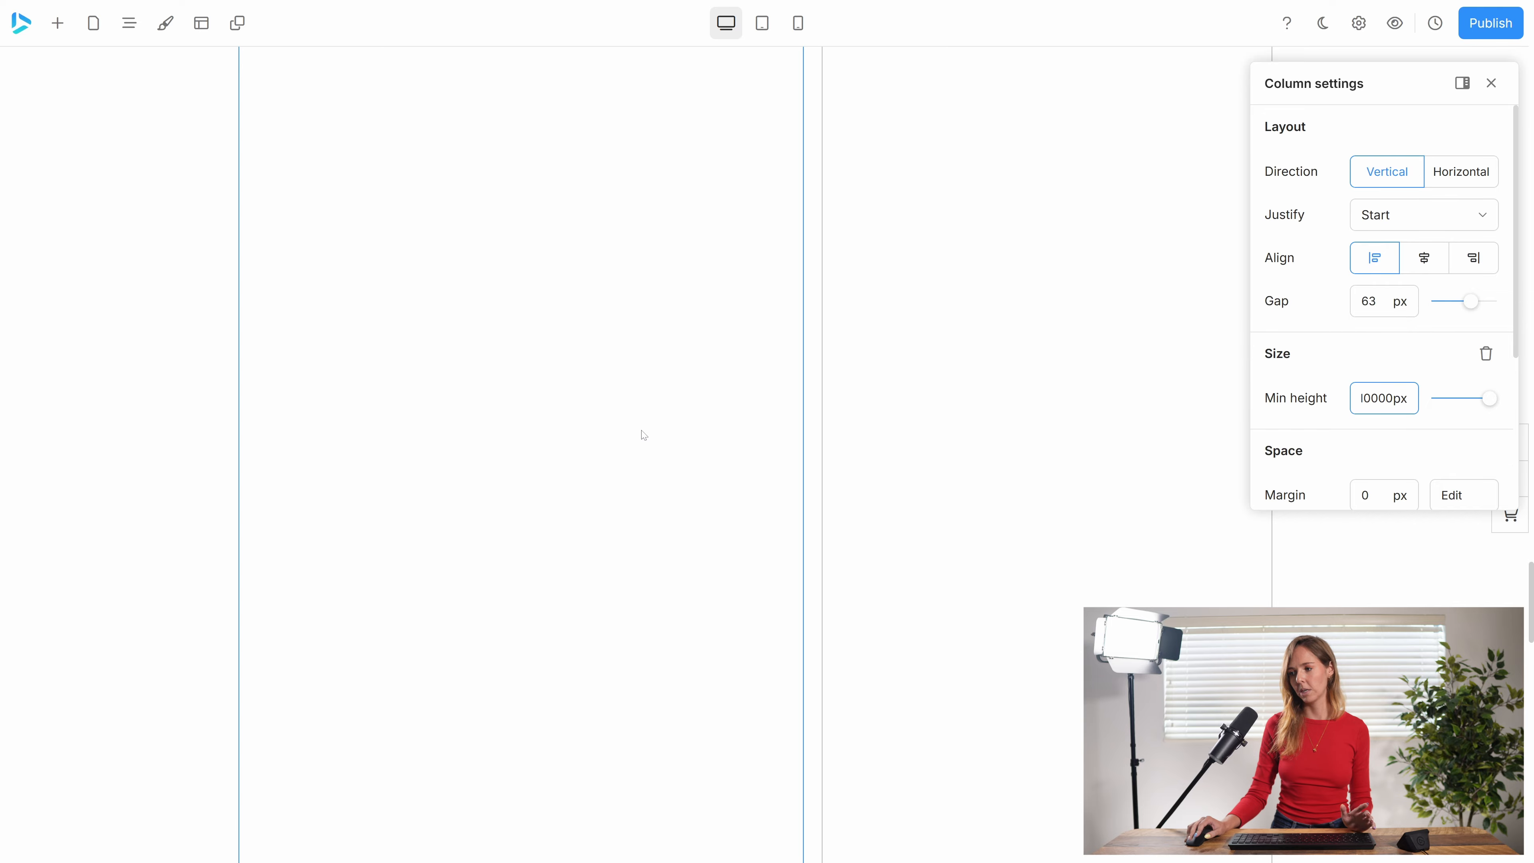
Set the column's minimum height to 500 px.
{"action": "scroll", "coordinate": [647, 431], "scroll_direction": "up", "scroll_amount": 10}
{"action": "scroll", "coordinate": [688, 430], "scroll_direction": "up", "scroll_amount": 20}
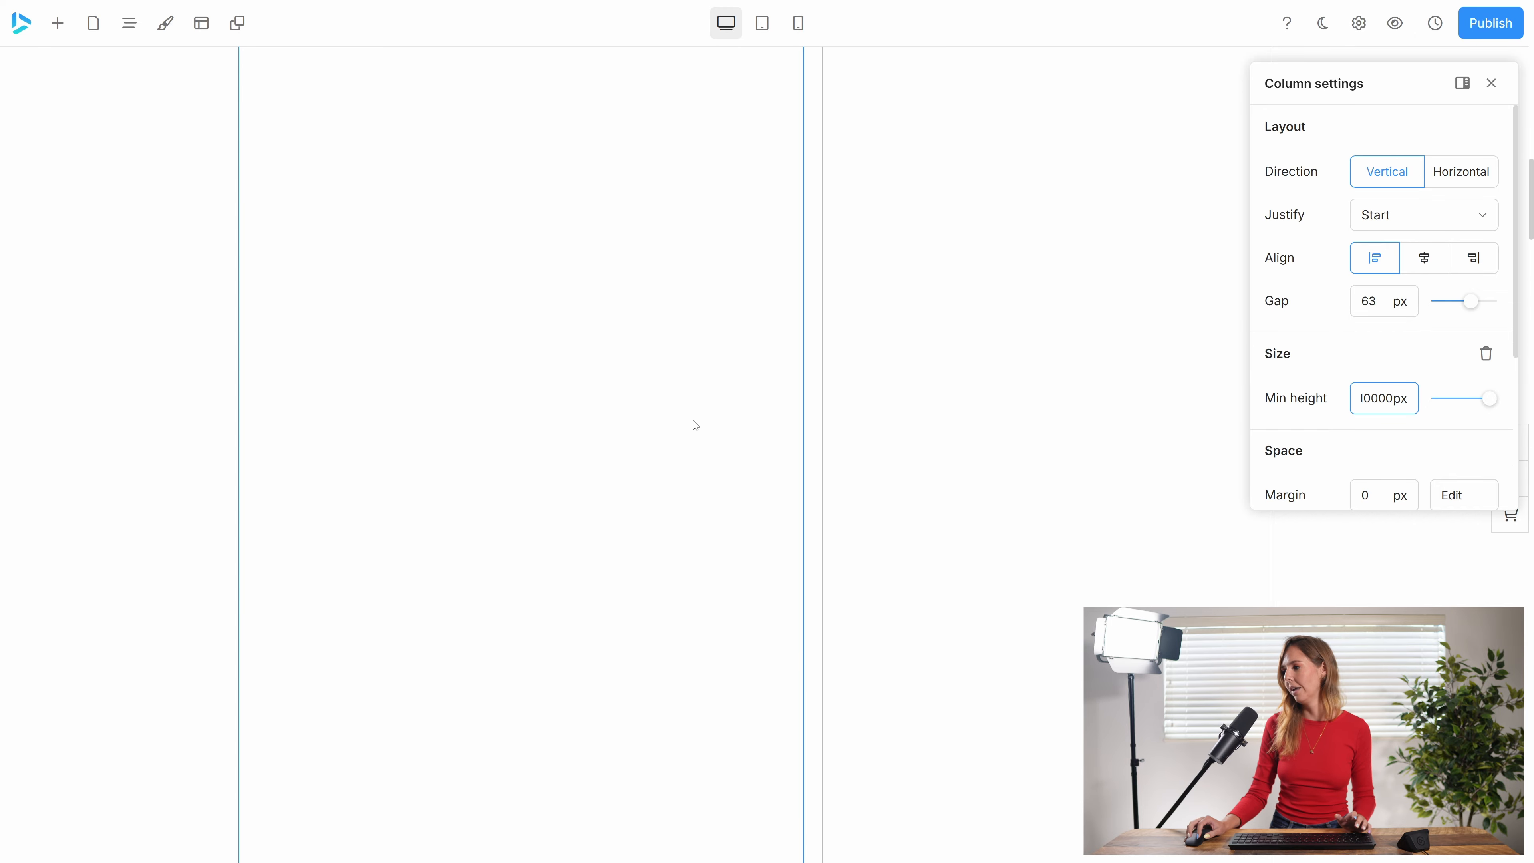
{"action": "key", "text": "ctrl+a"}
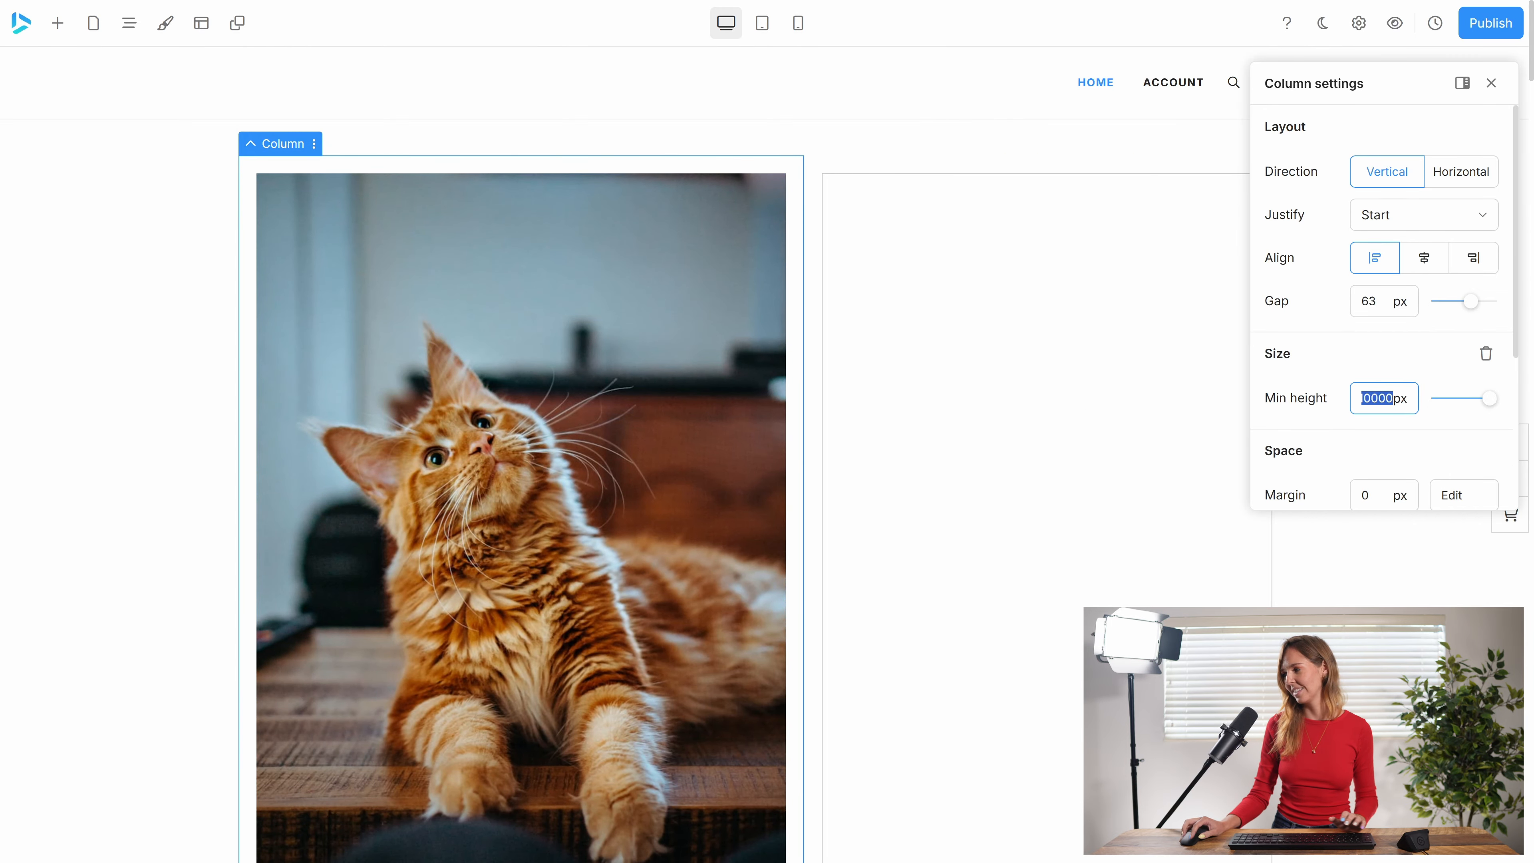
{"action": "type", "text": "5000"}
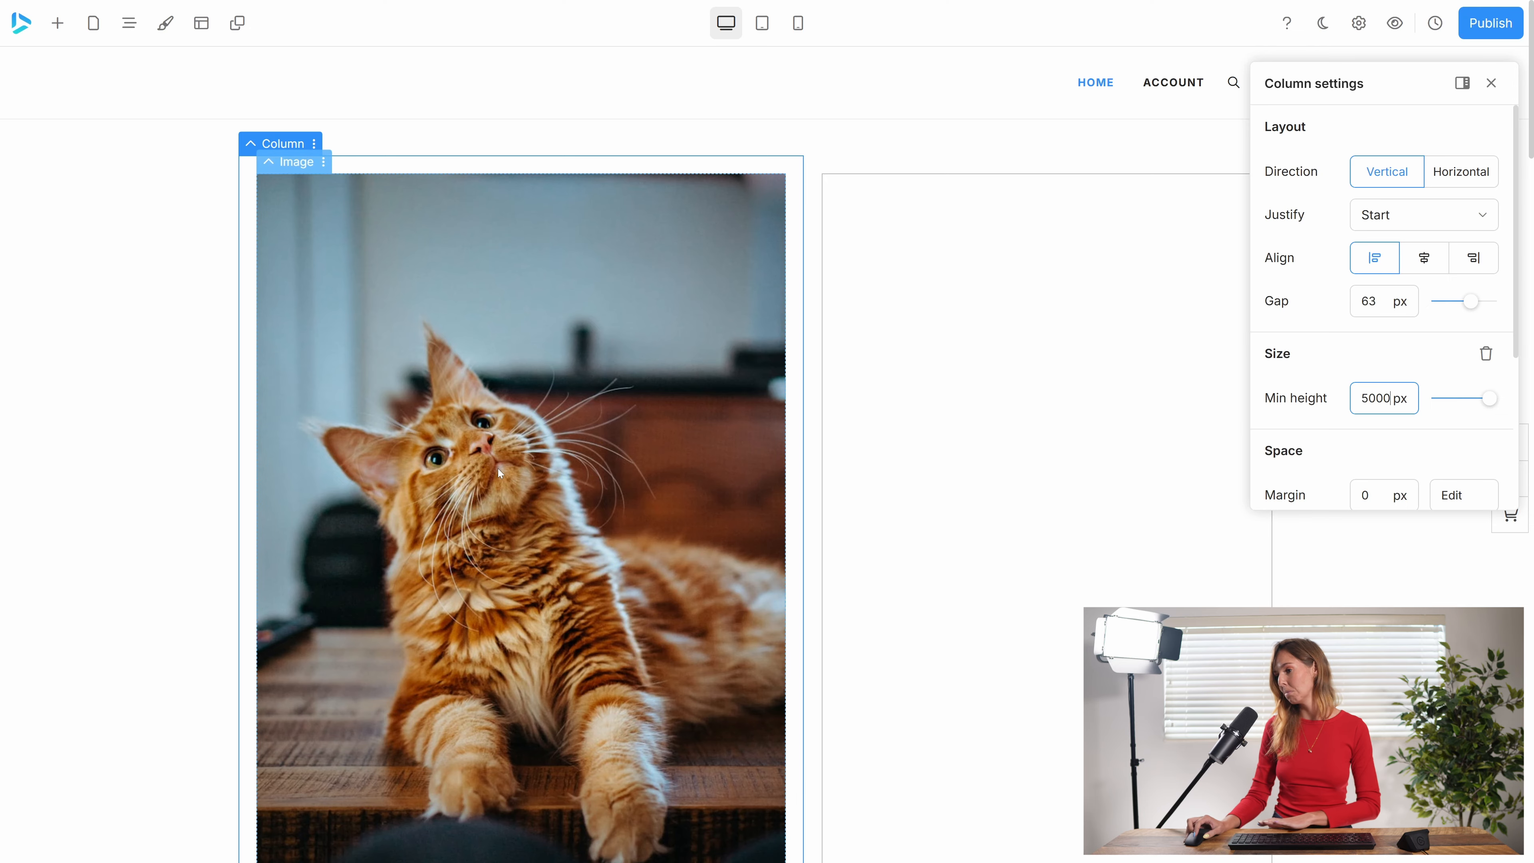
Set the column's minimum height to 5000 px and inspect the extended column.
{"action": "scroll", "coordinate": [501, 472], "scroll_direction": "down", "scroll_amount": 20}
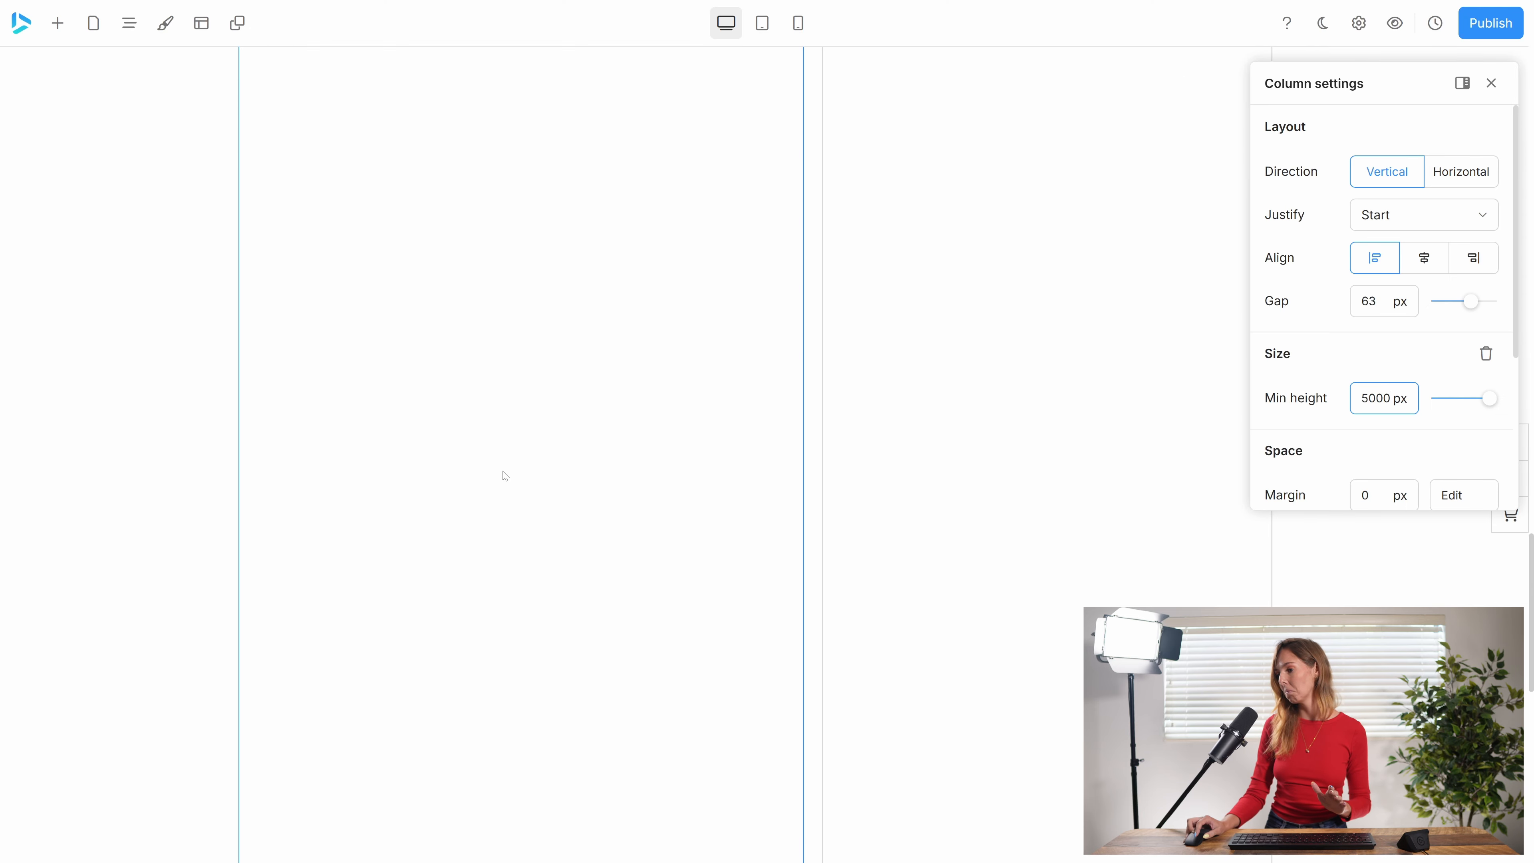
{"action": "scroll", "coordinate": [505, 475], "scroll_direction": "up", "scroll_amount": 20}
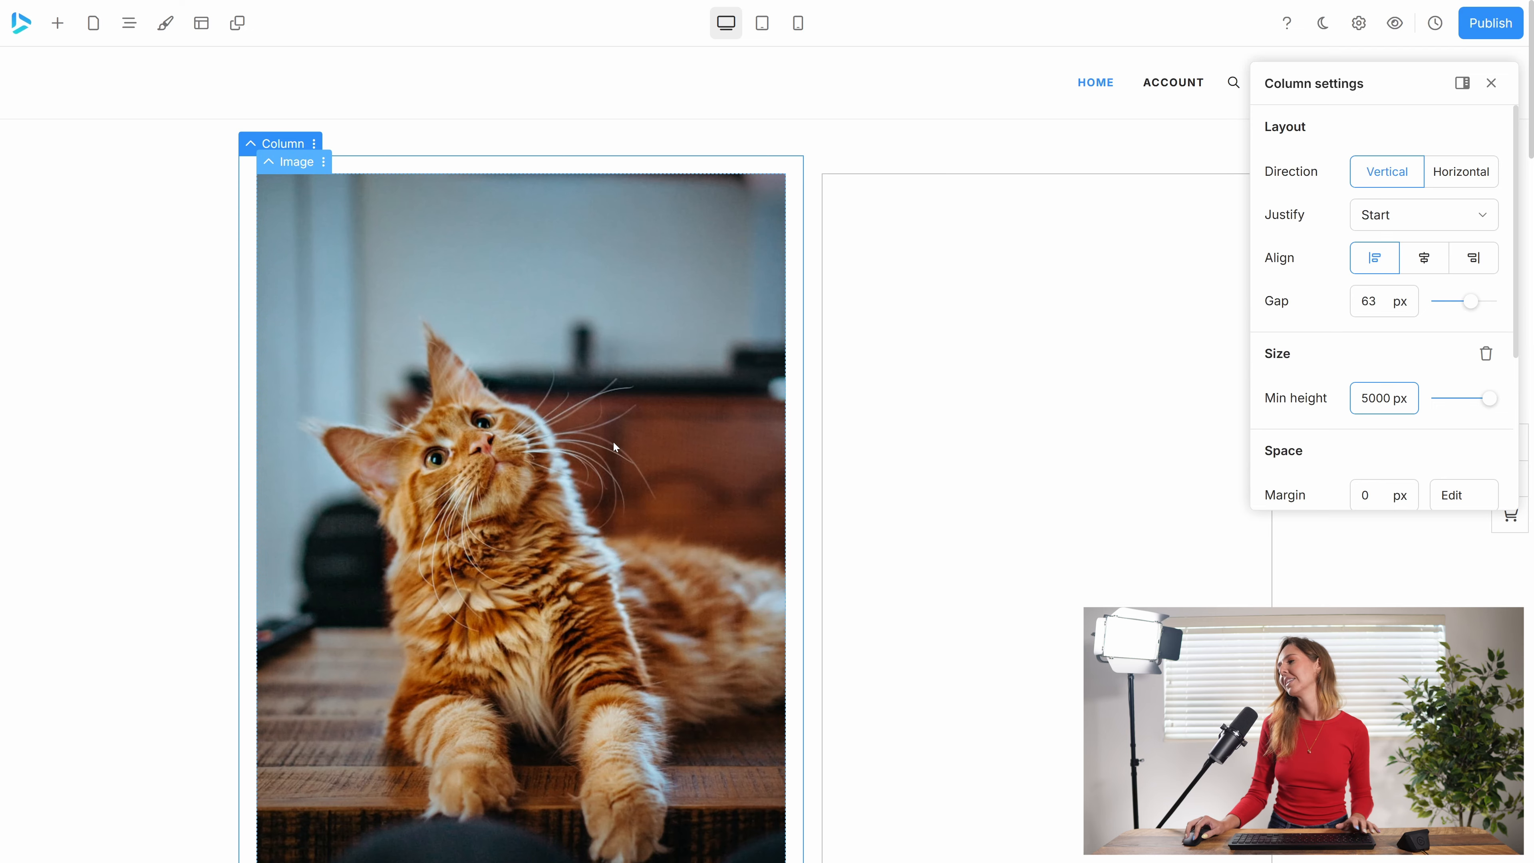
Try the End justification on the column, inspect where the images sit, and set the justification back to Start.
{"action": "left_click", "coordinate": [1405, 214]}
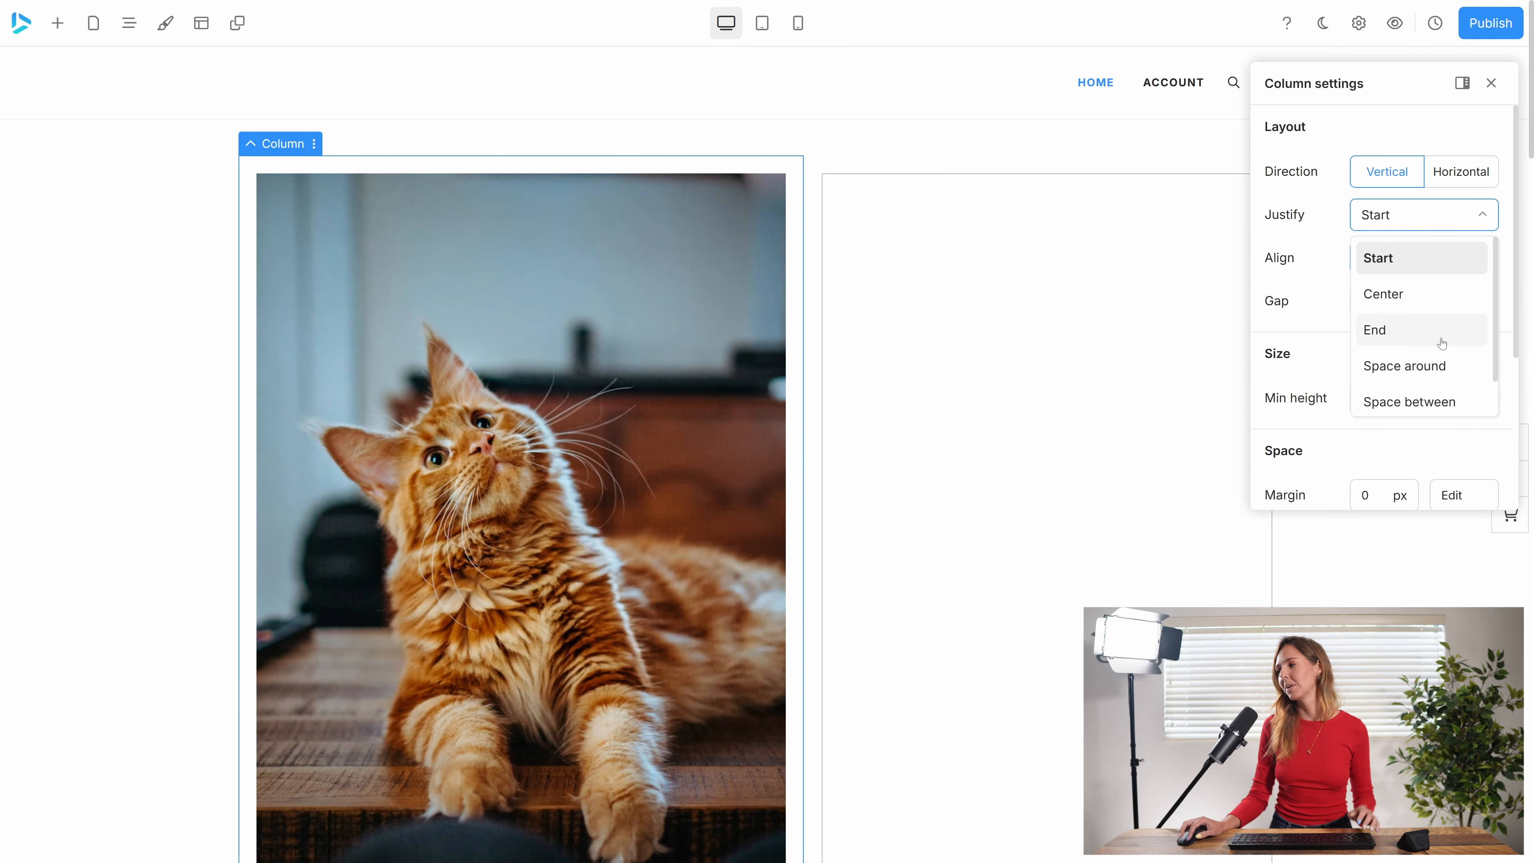
{"action": "left_click", "coordinate": [1441, 338]}
{"action": "scroll", "coordinate": [579, 504], "scroll_direction": "down", "scroll_amount": 2}
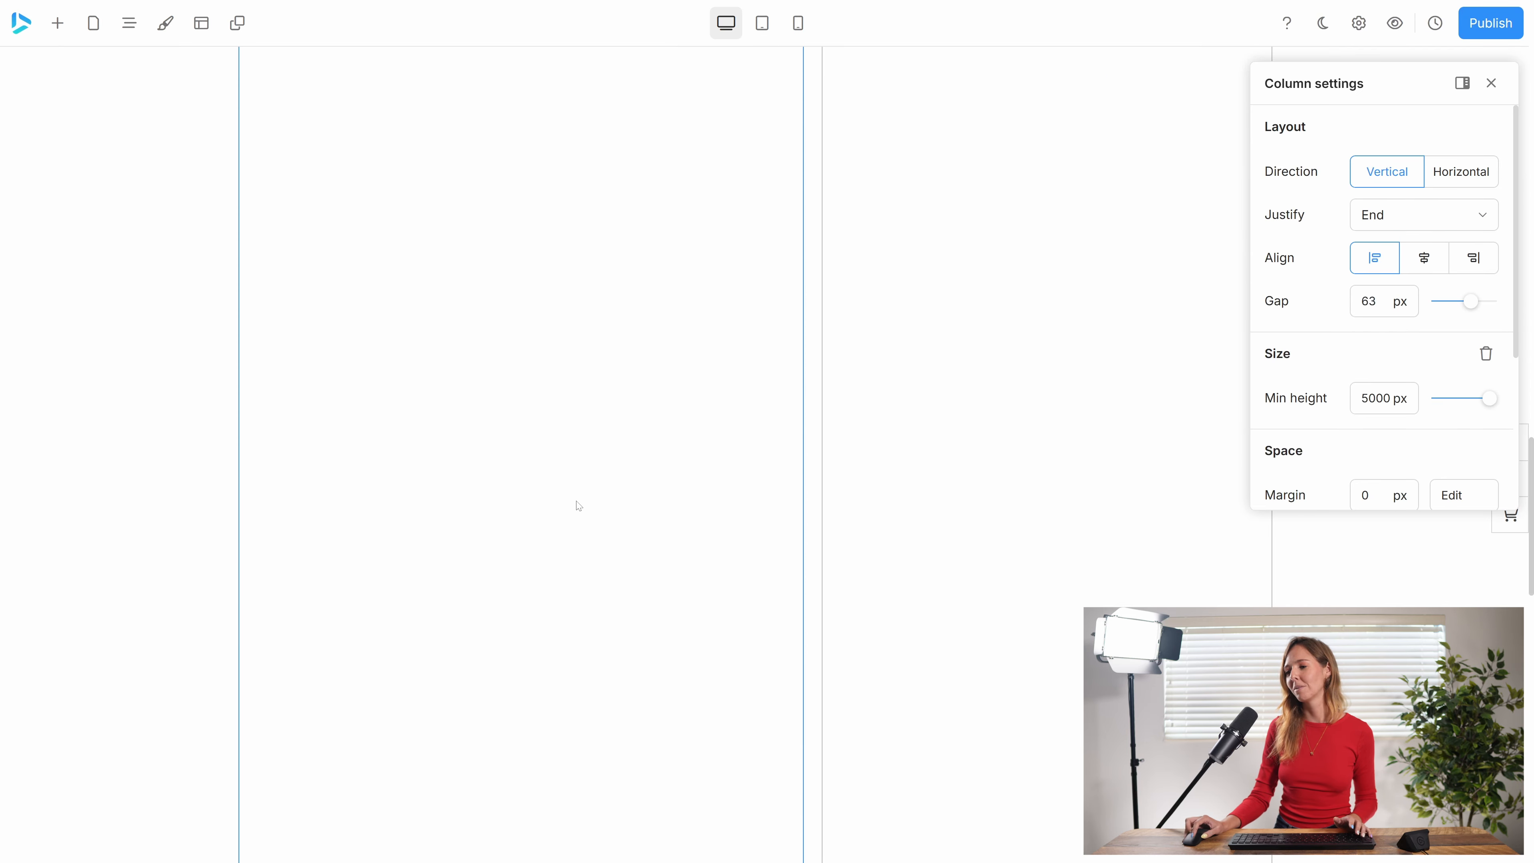
{"action": "scroll", "coordinate": [578, 505], "scroll_direction": "down", "scroll_amount": 10}
{"action": "scroll", "coordinate": [542, 258], "scroll_direction": "up", "scroll_amount": 15}
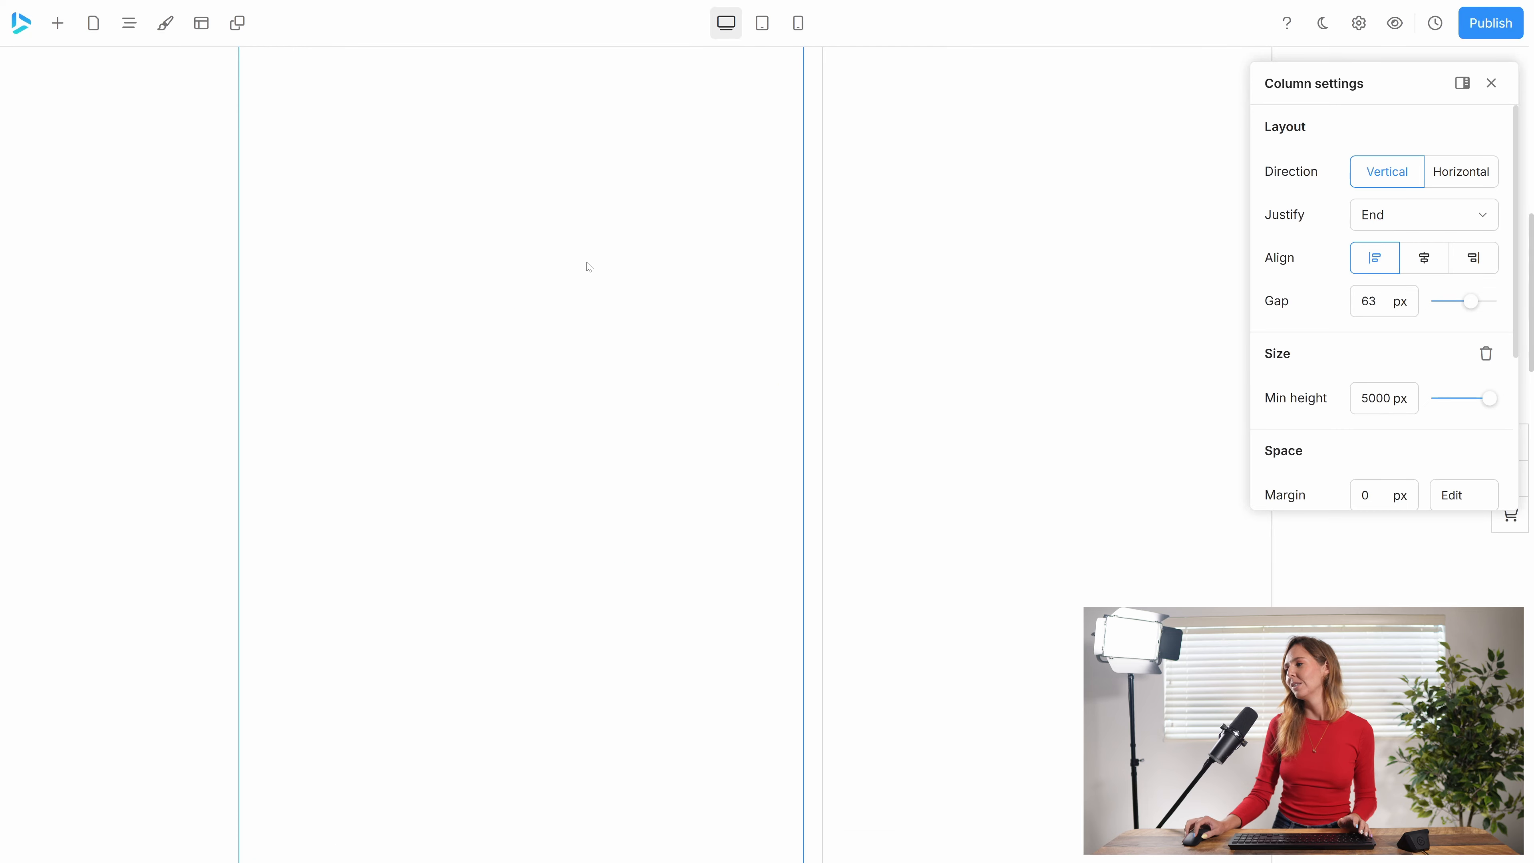
{"action": "left_click", "coordinate": [1407, 224]}
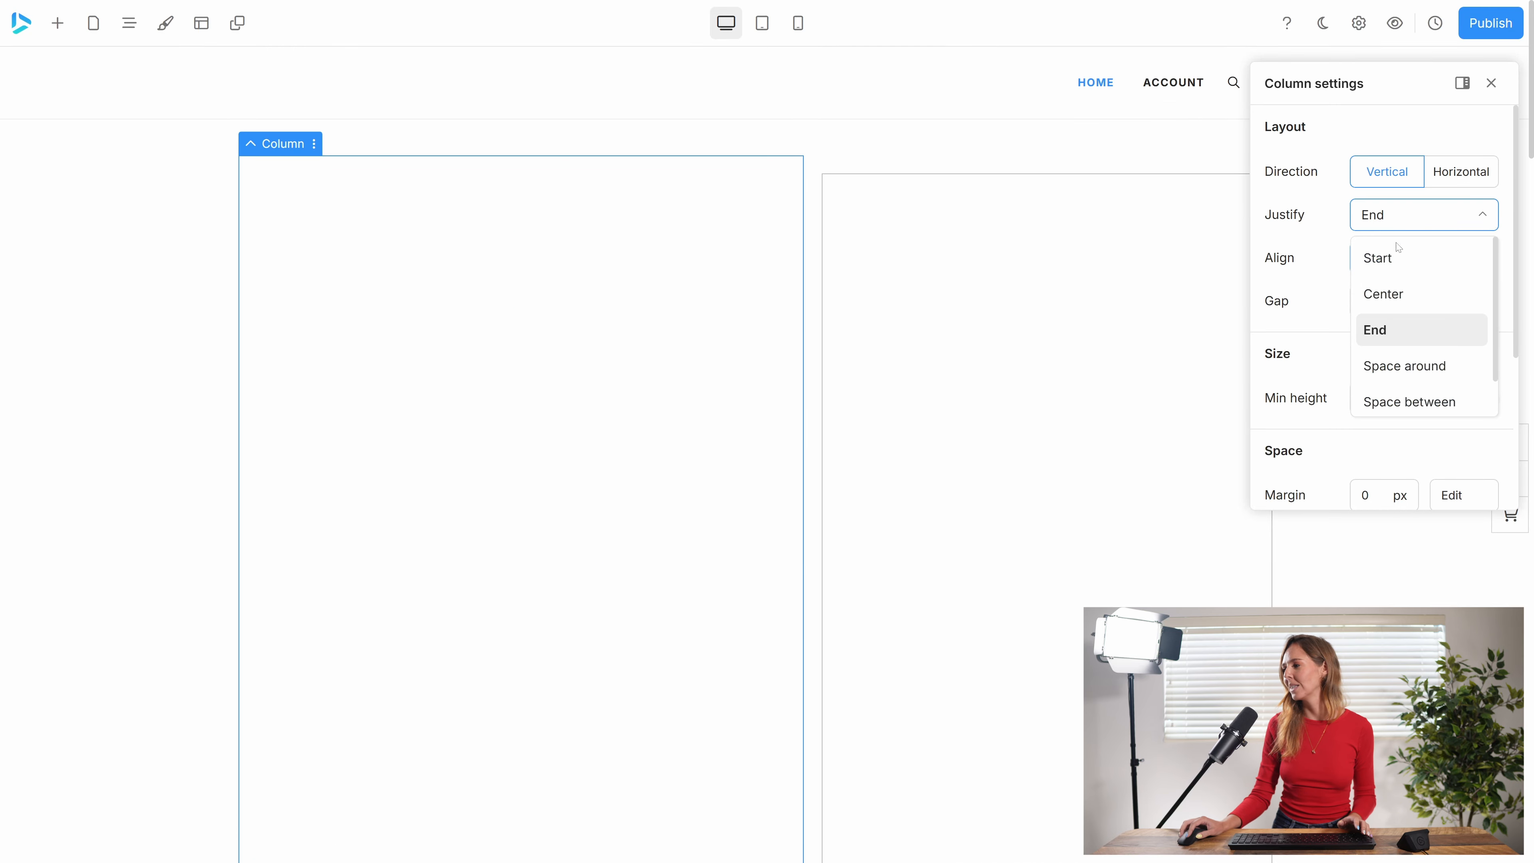
{"action": "left_click", "coordinate": [1392, 258]}
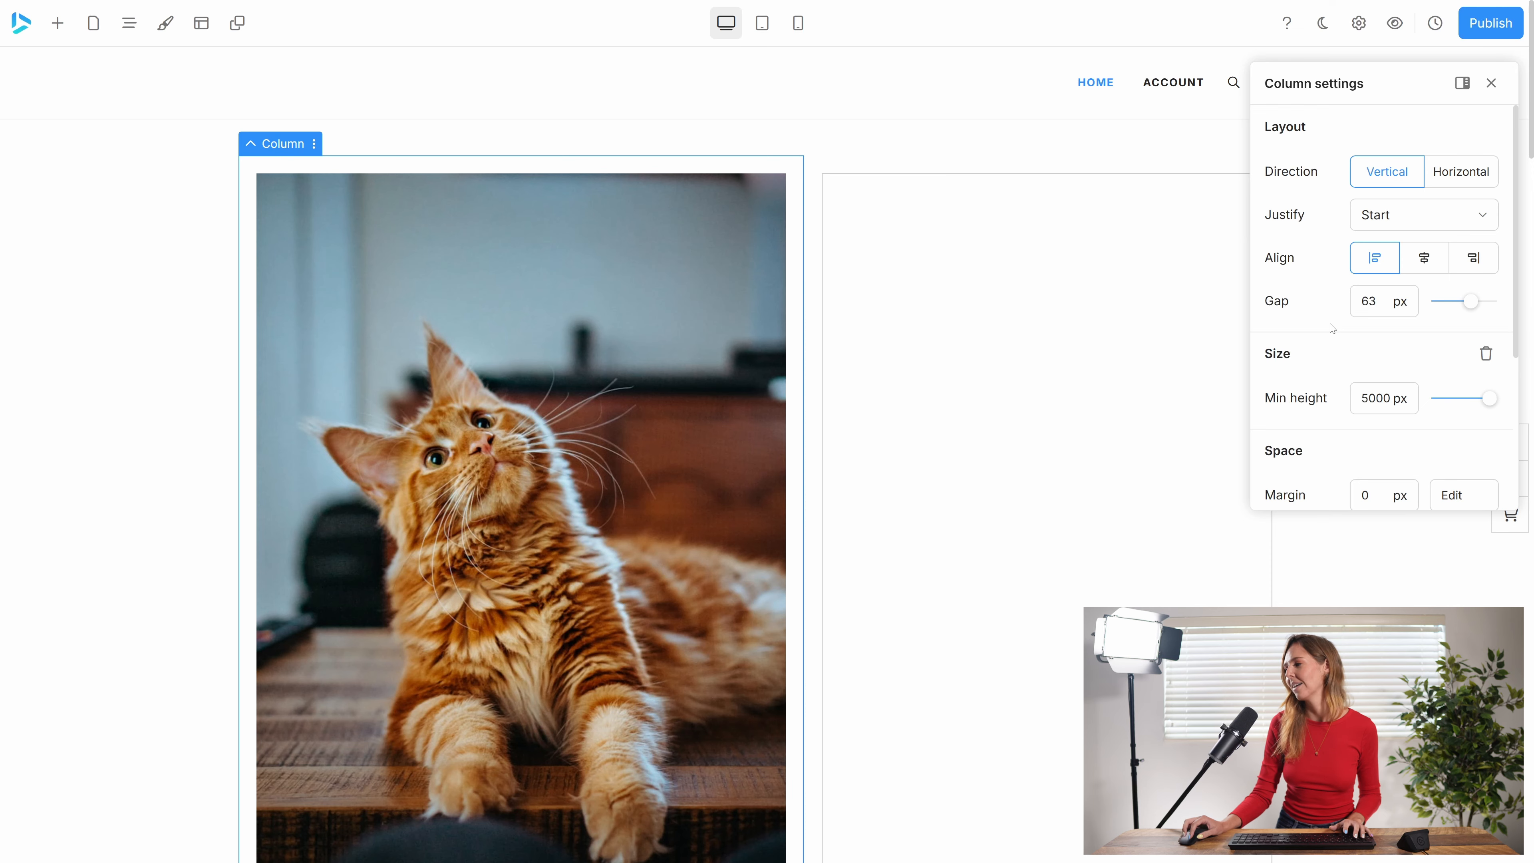
Set the column's margin to 50 px and check its individual side margins.
{"action": "scroll", "coordinate": [1333, 342], "scroll_direction": "down", "scroll_amount": 3}
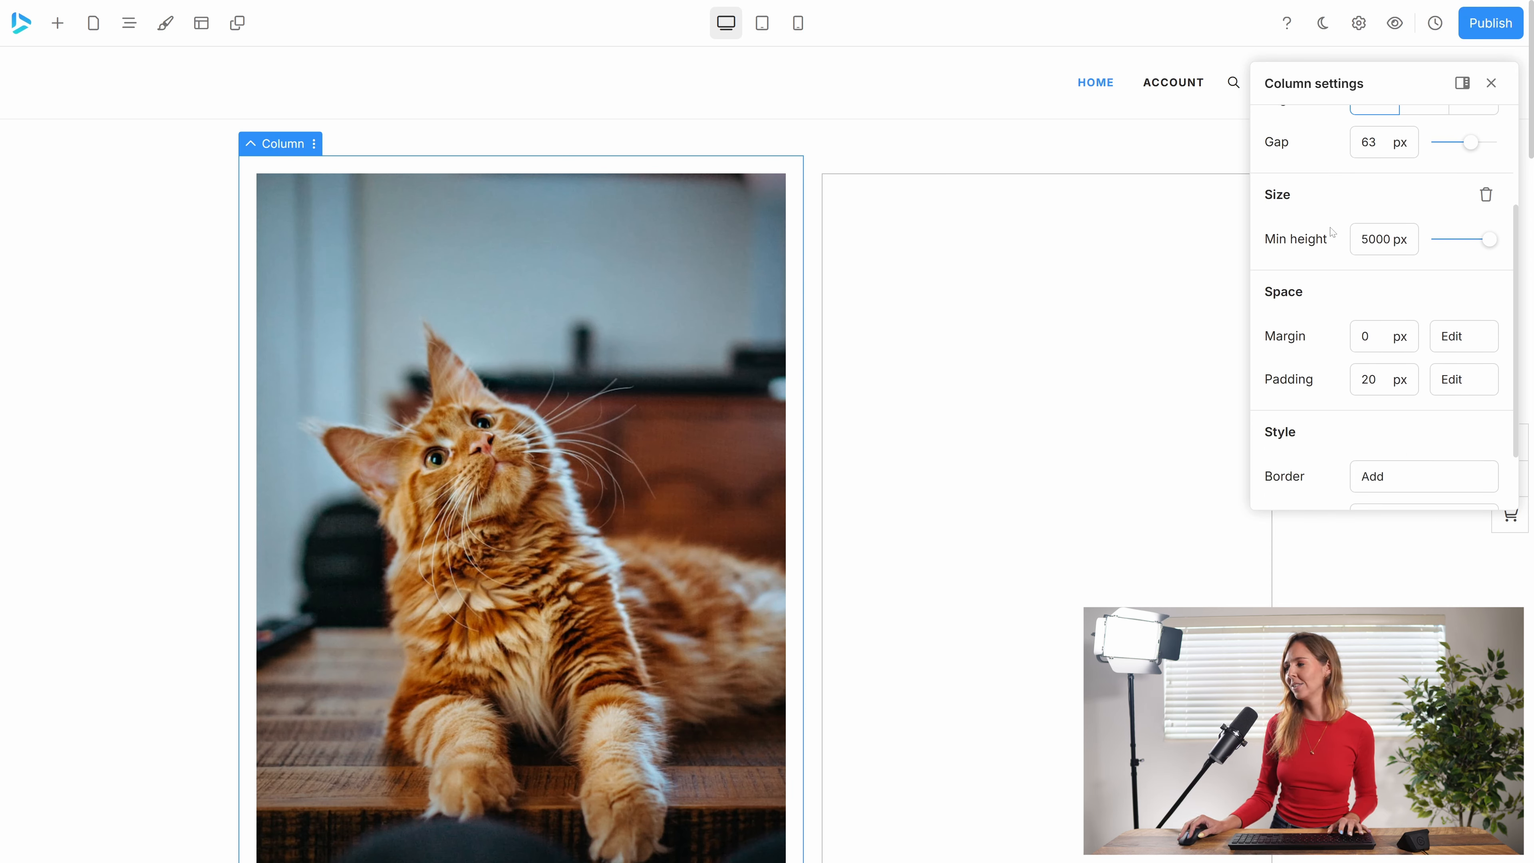
{"action": "scroll", "coordinate": [1331, 290], "scroll_direction": "down", "scroll_amount": 2}
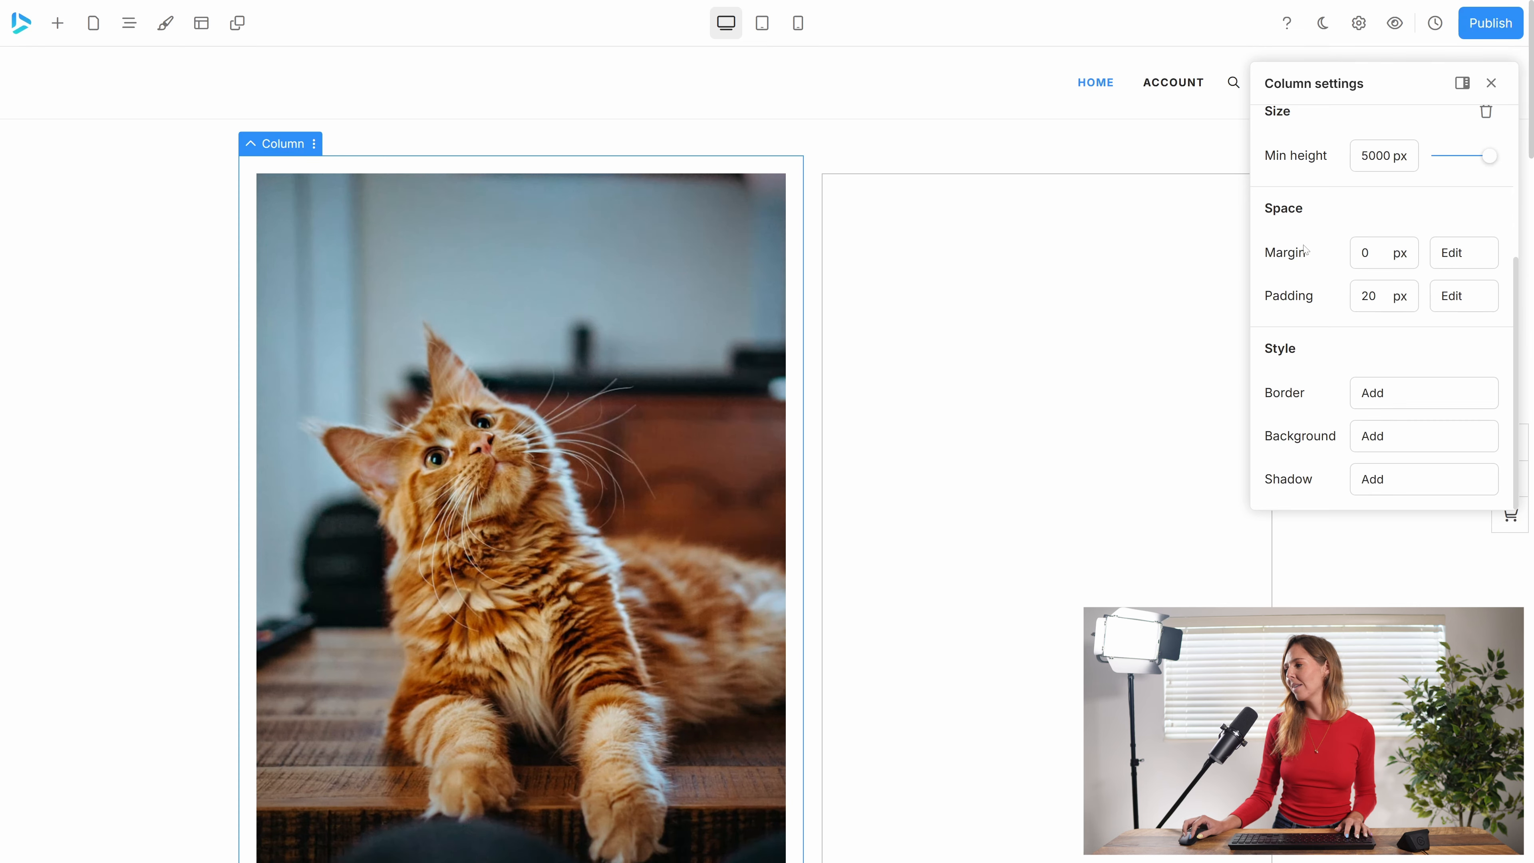
{"action": "left_click", "coordinate": [1363, 253]}
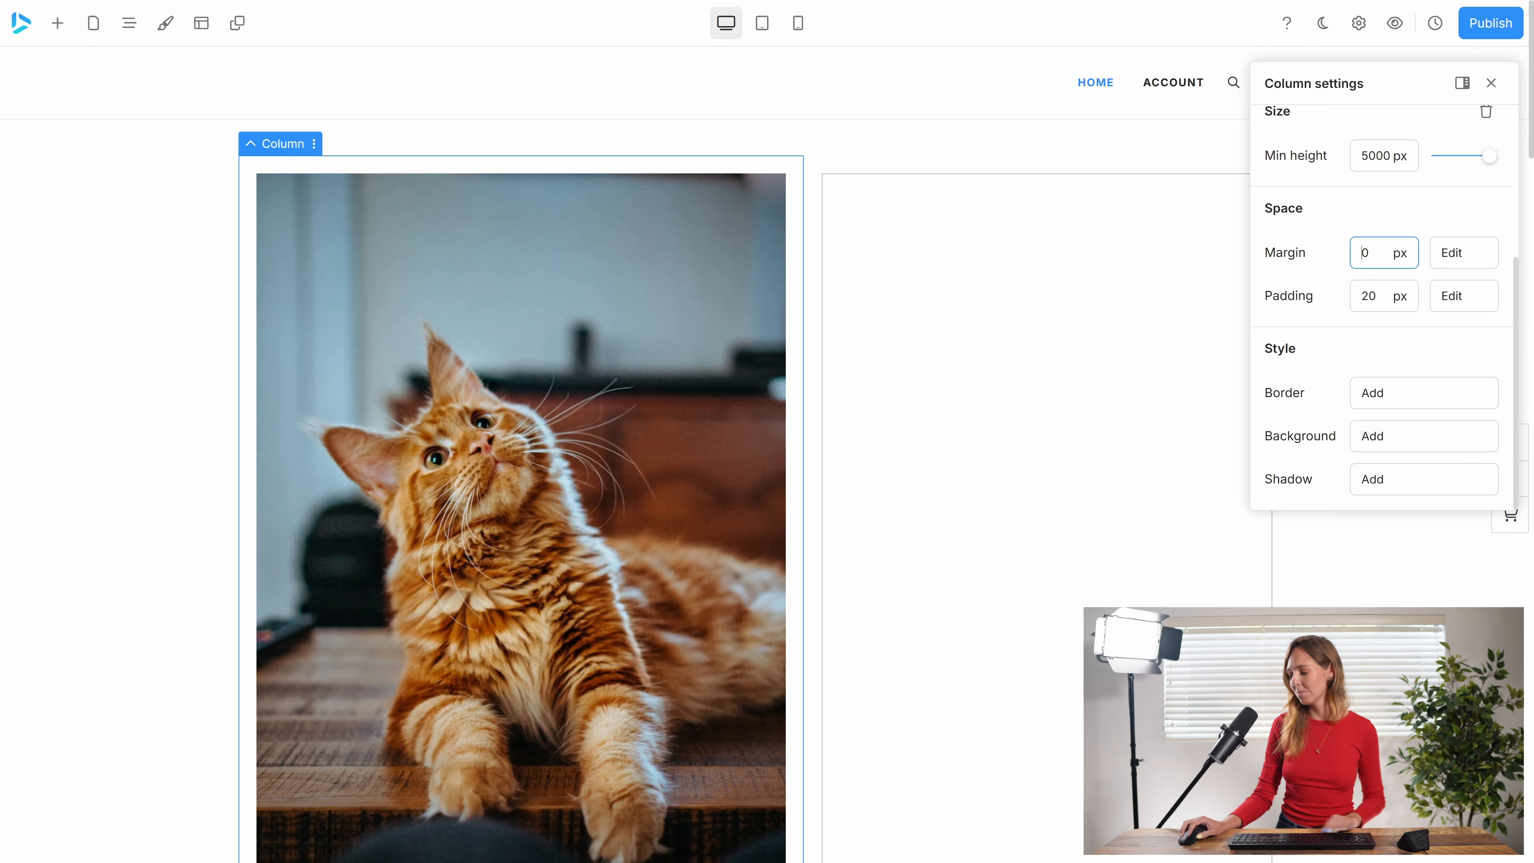
{"action": "type", "text": "5"}
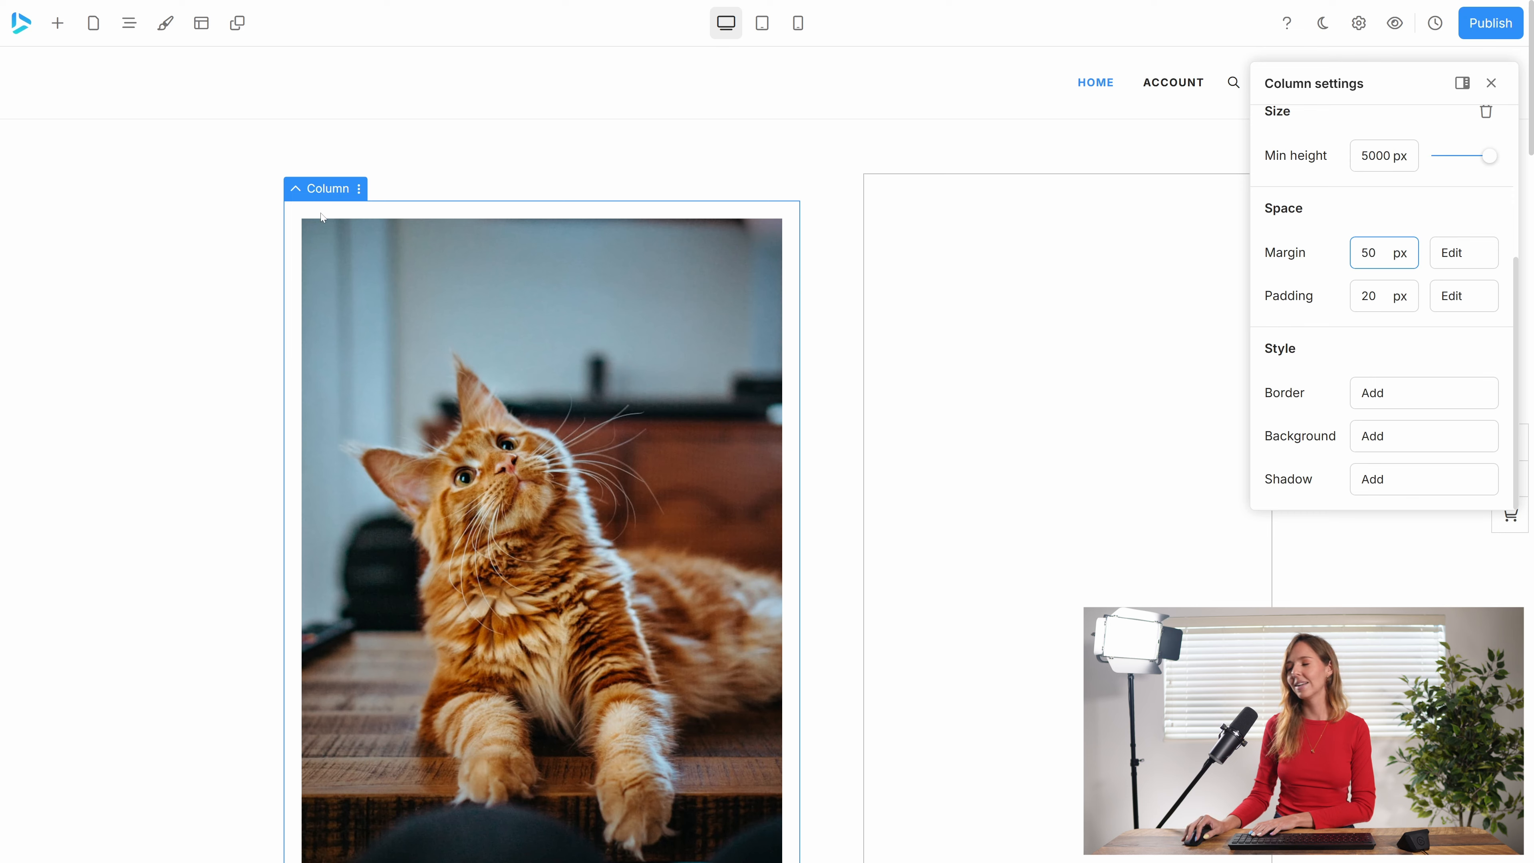
{"action": "left_click", "coordinate": [1463, 258]}
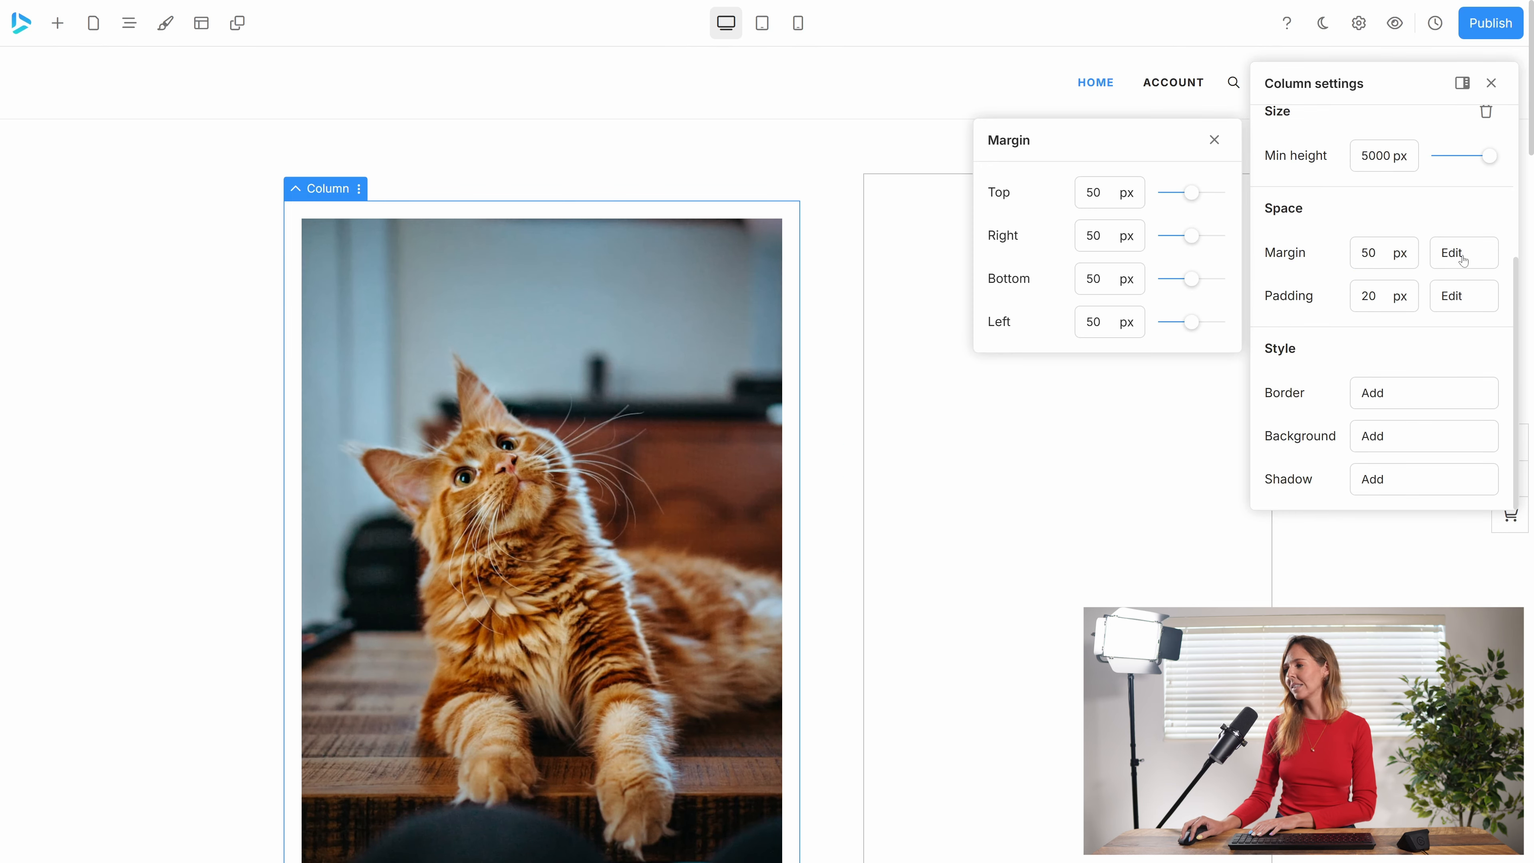
{"action": "left_click", "coordinate": [1214, 140]}
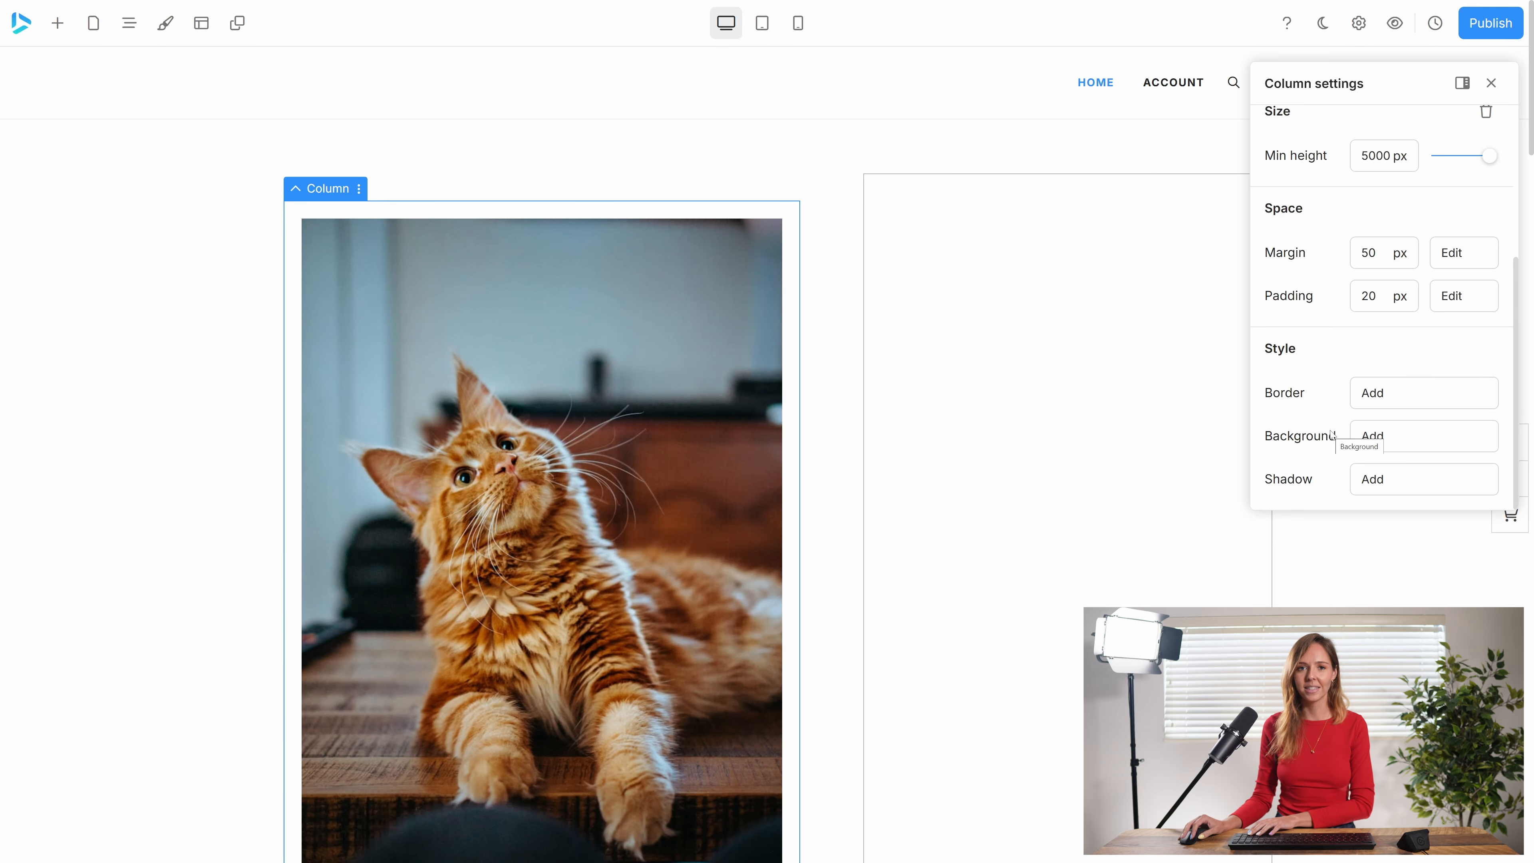
Add a border to the column with a width of 10 px and a radius of 30 px.
{"action": "left_click", "coordinate": [1360, 393]}
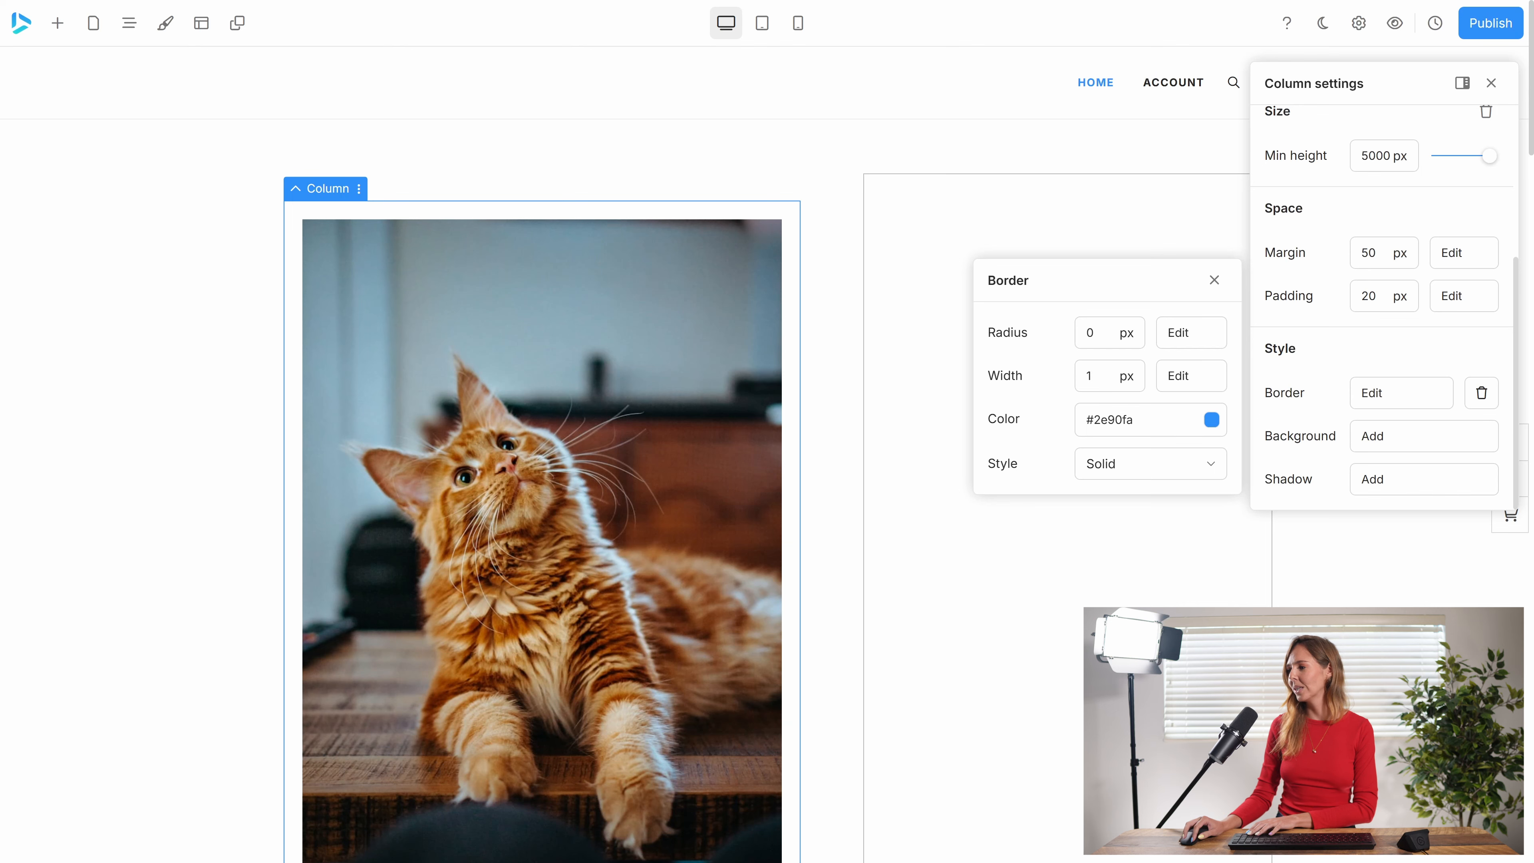
{"action": "left_click", "coordinate": [1097, 375]}
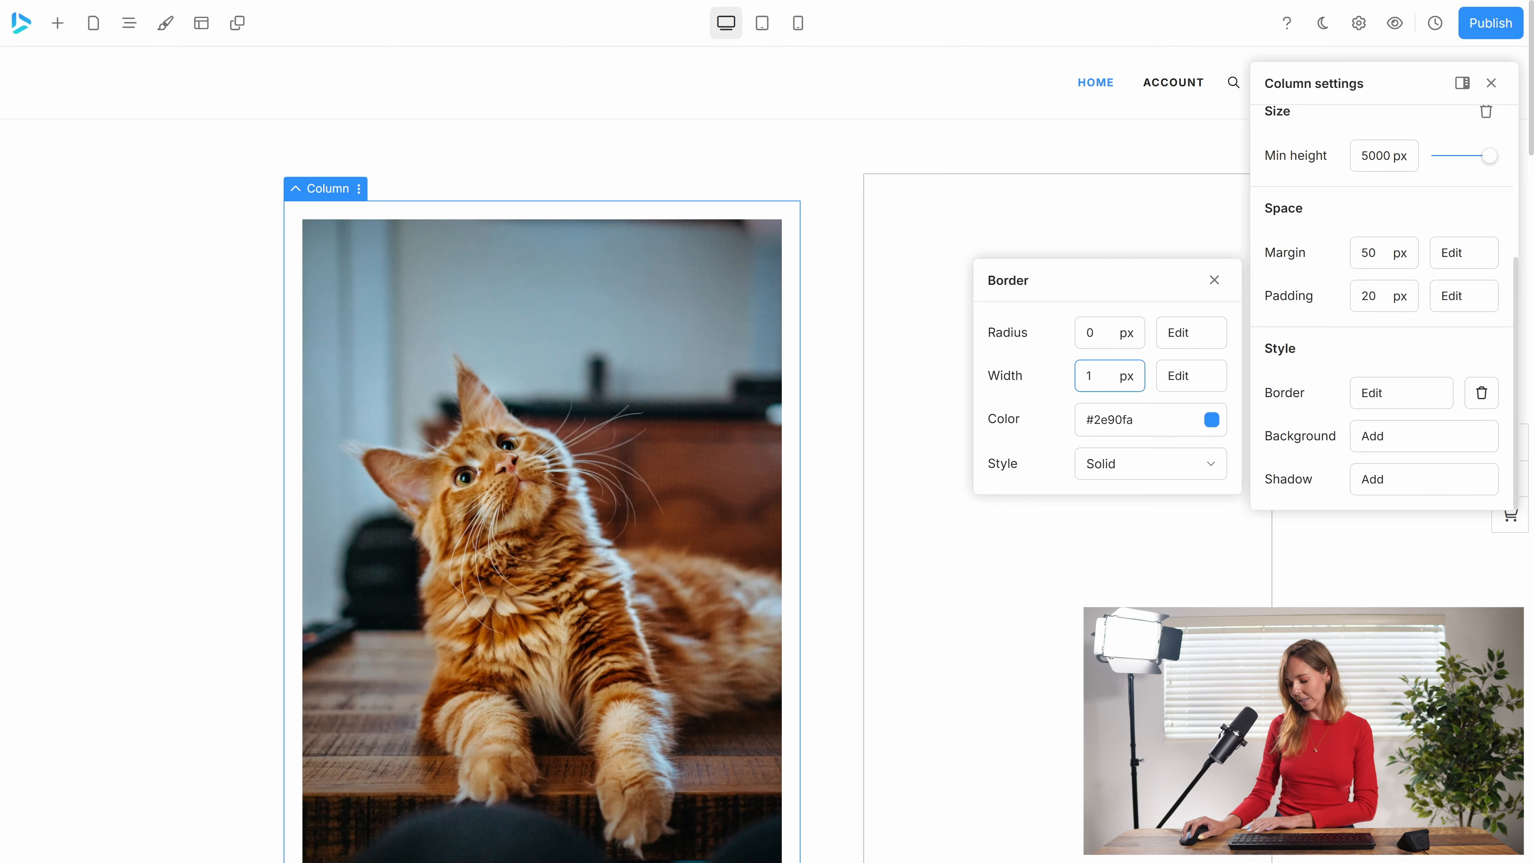
{"action": "type", "text": "0"}
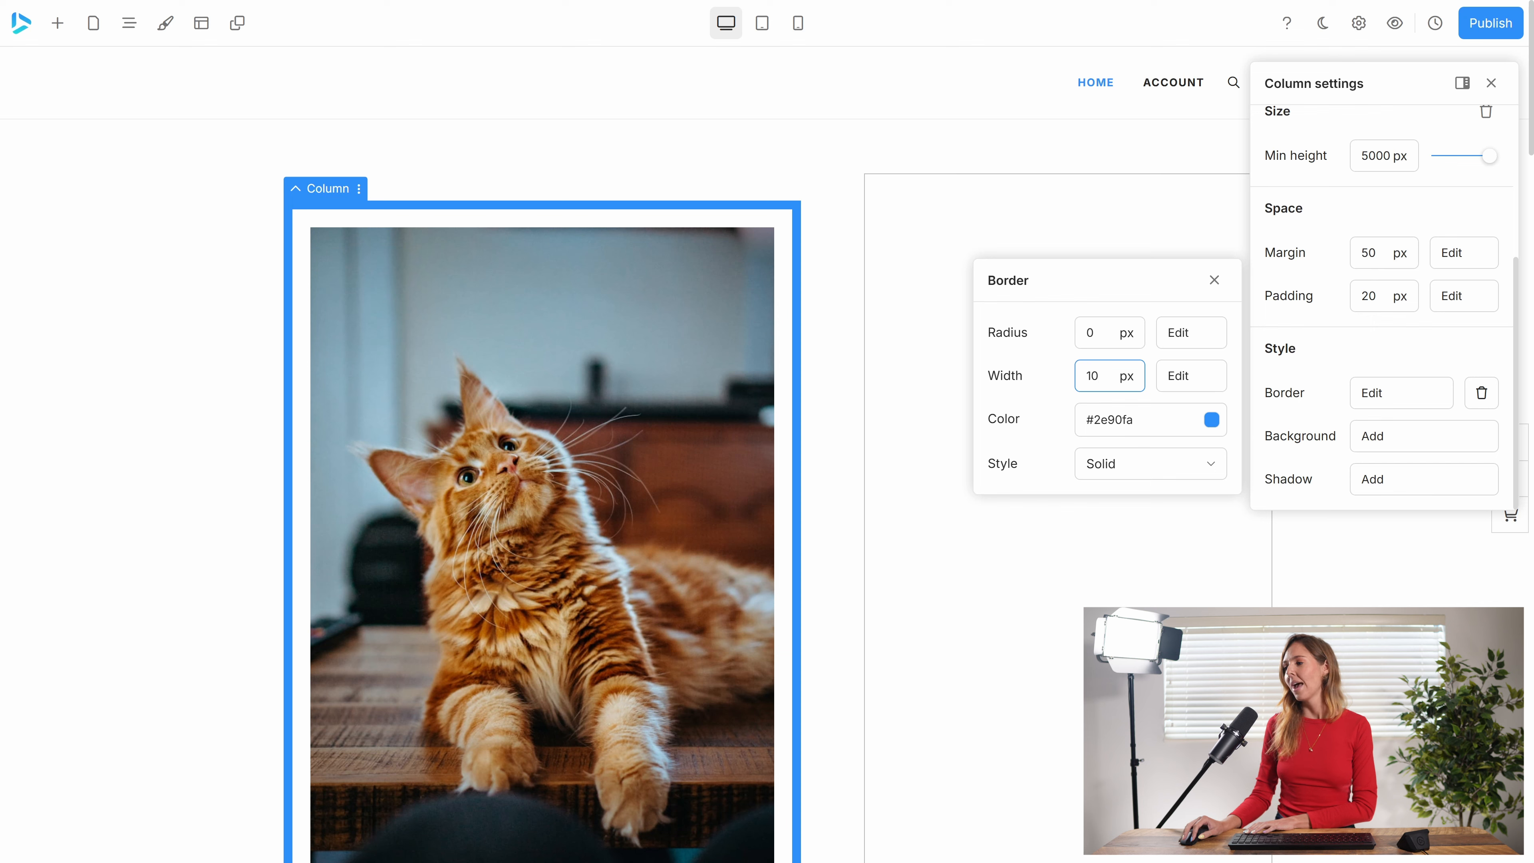
{"action": "left_click", "coordinate": [1087, 333]}
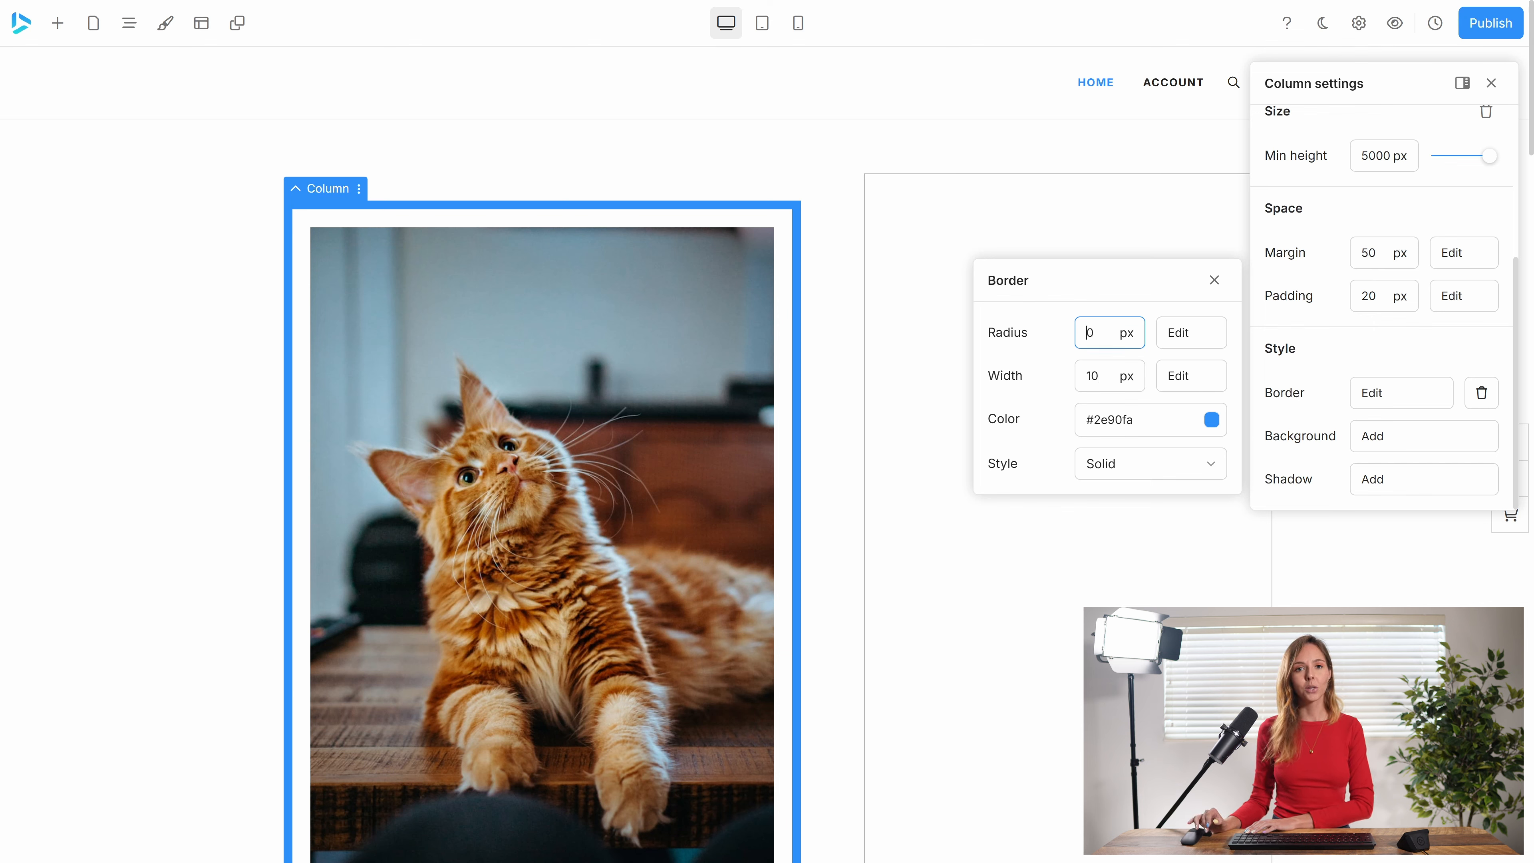
{"action": "type", "text": "3"}
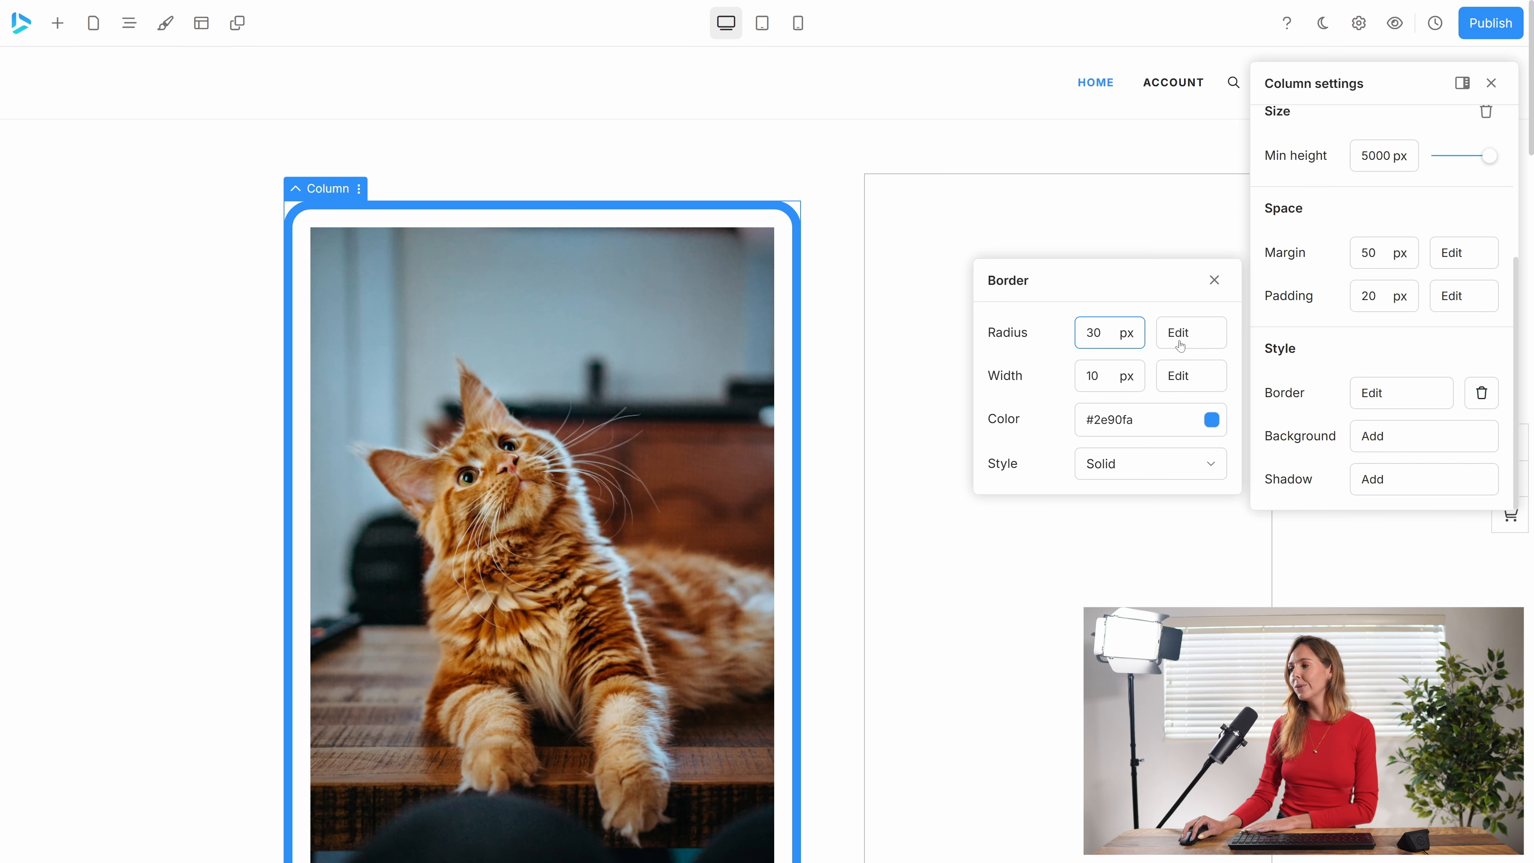
Set the border's top-left and bottom-left radius to 0 px and its line style to Double.
{"action": "left_click", "coordinate": [1174, 328]}
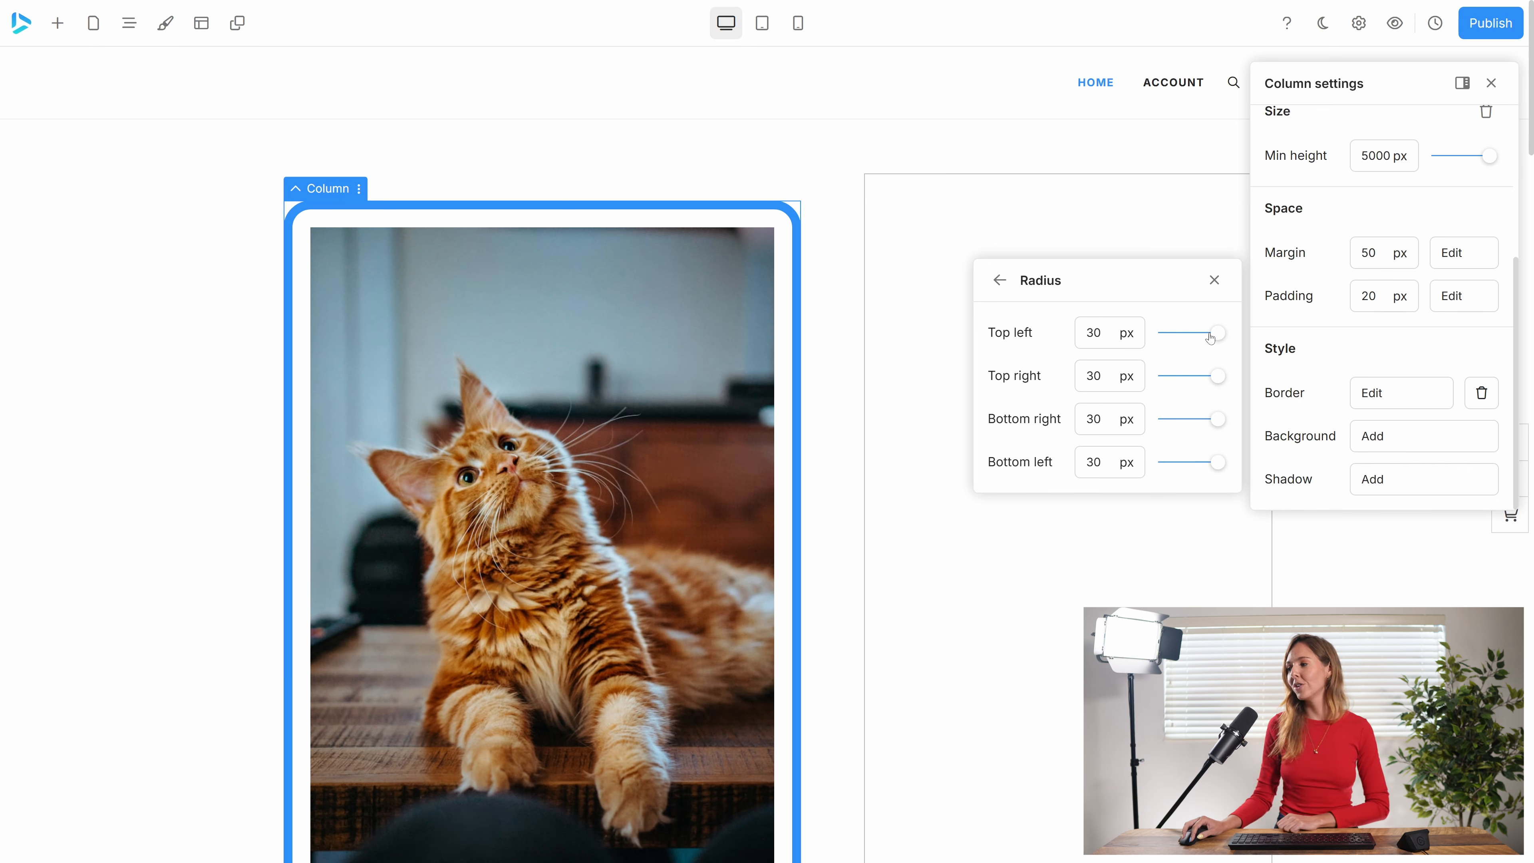
{"action": "left_click_drag", "start_coordinate": [1216, 333], "coordinate": [1139, 342]}
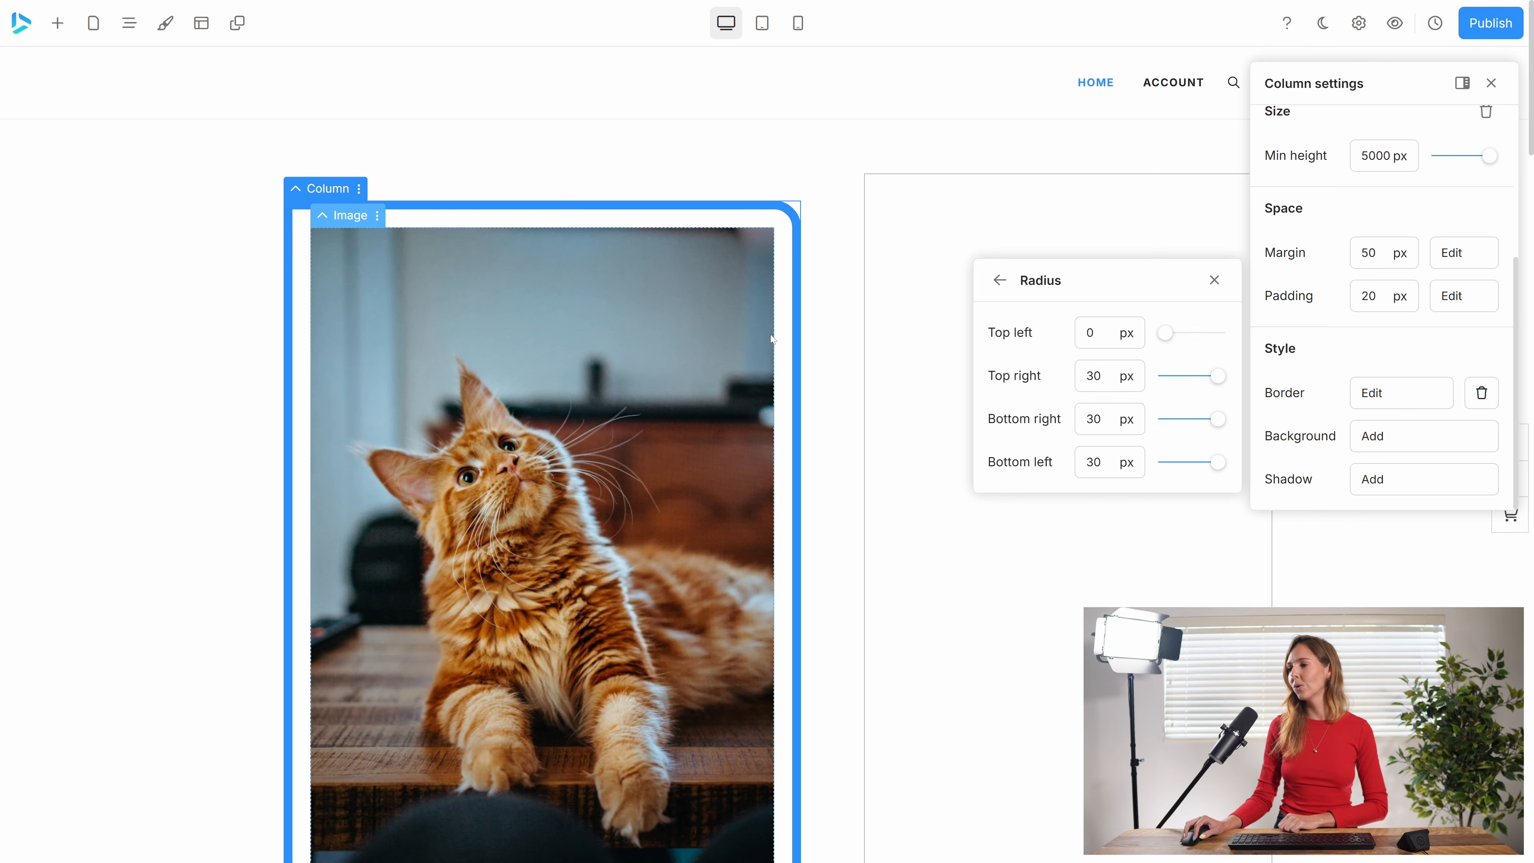
{"action": "scroll", "coordinate": [861, 424], "scroll_direction": "down", "scroll_amount": 3}
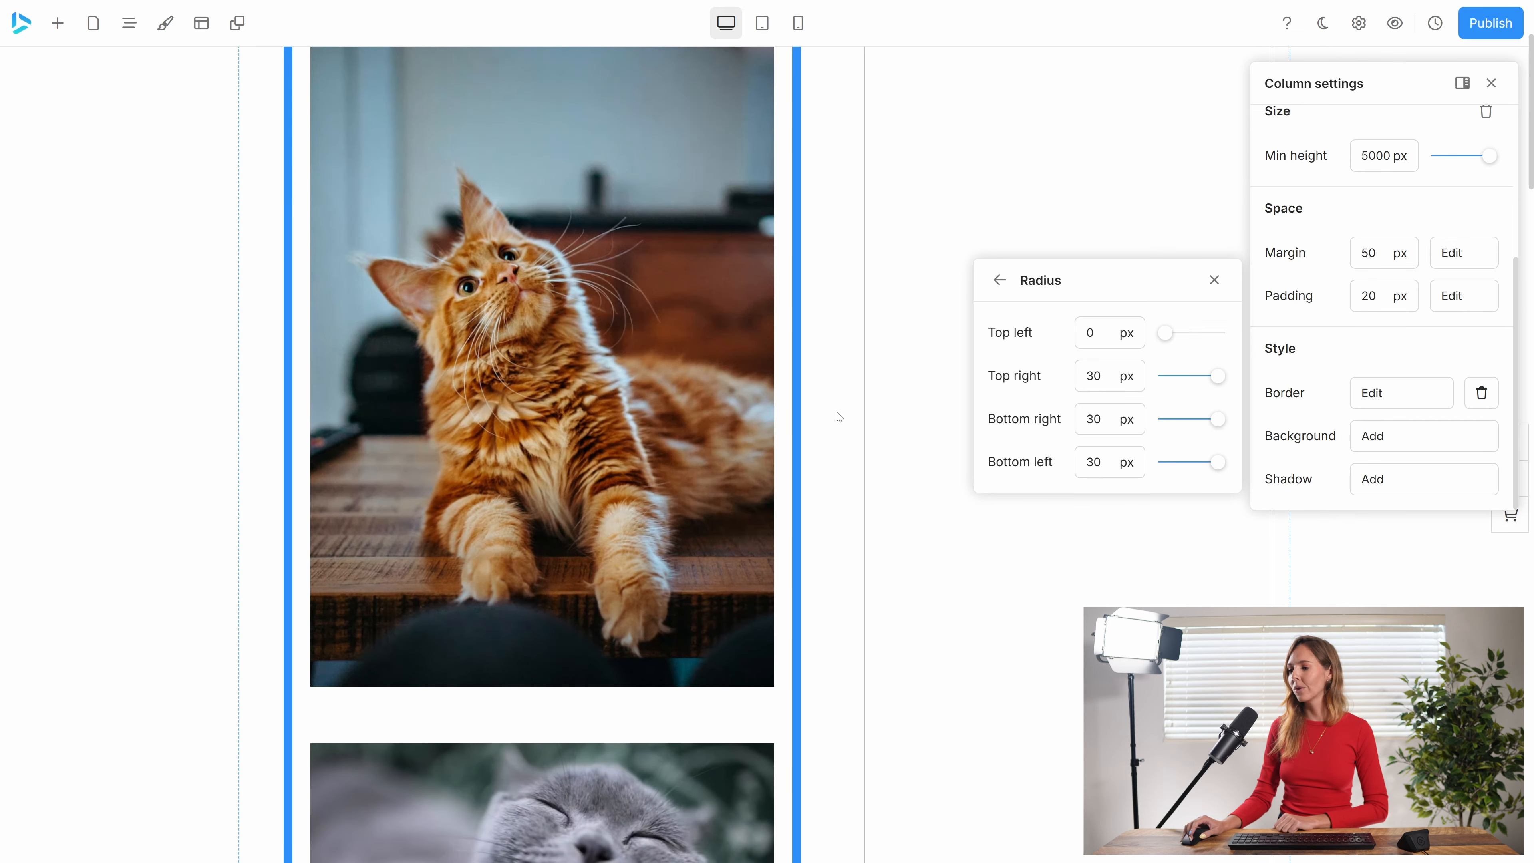
{"action": "scroll", "coordinate": [805, 556], "scroll_direction": "down", "scroll_amount": 15}
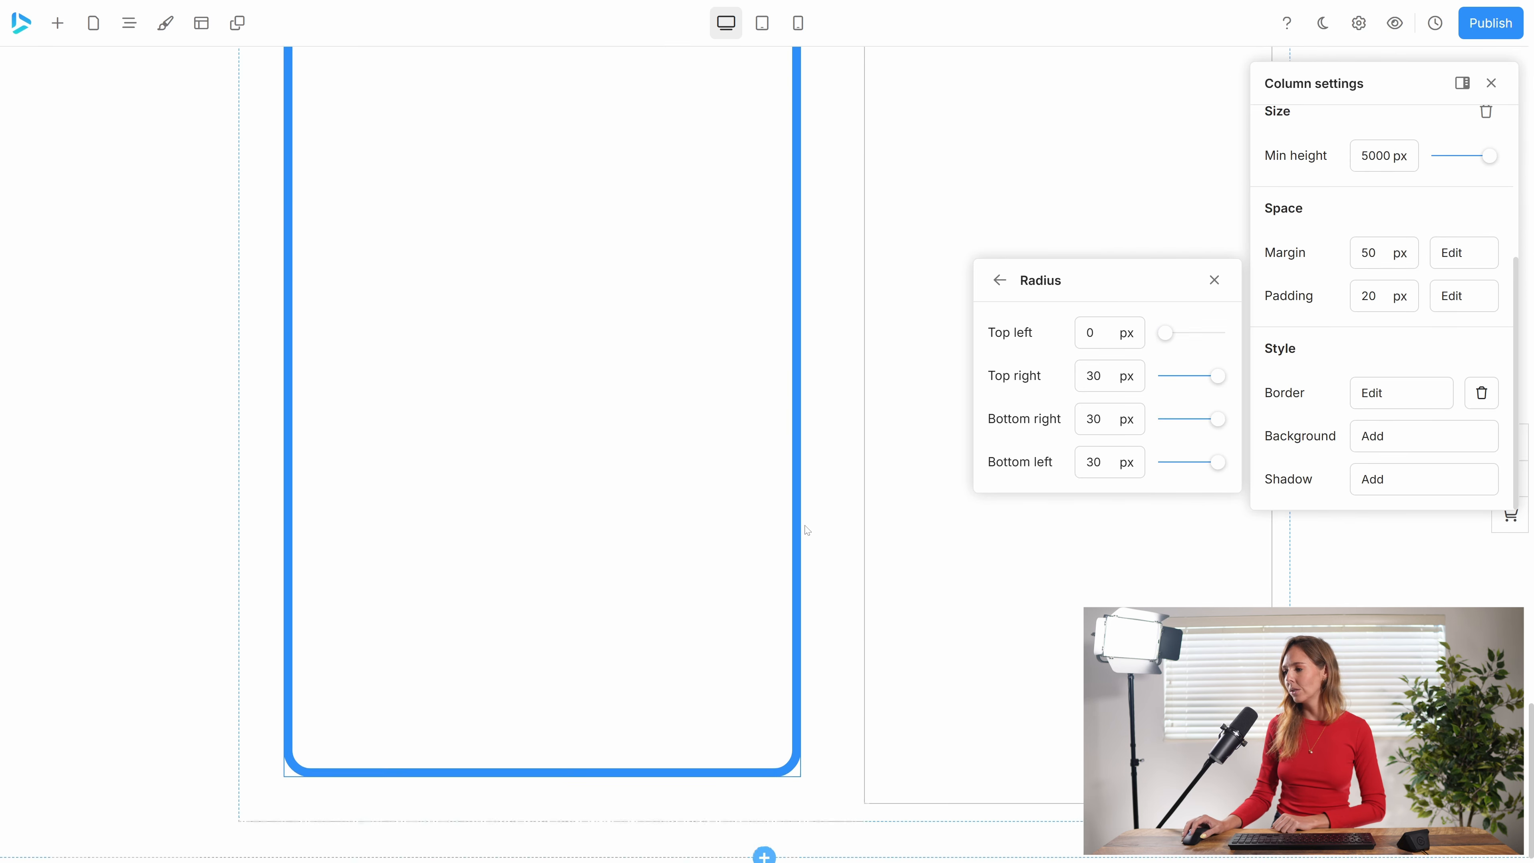
{"action": "left_click_drag", "start_coordinate": [1211, 462], "coordinate": [1147, 466]}
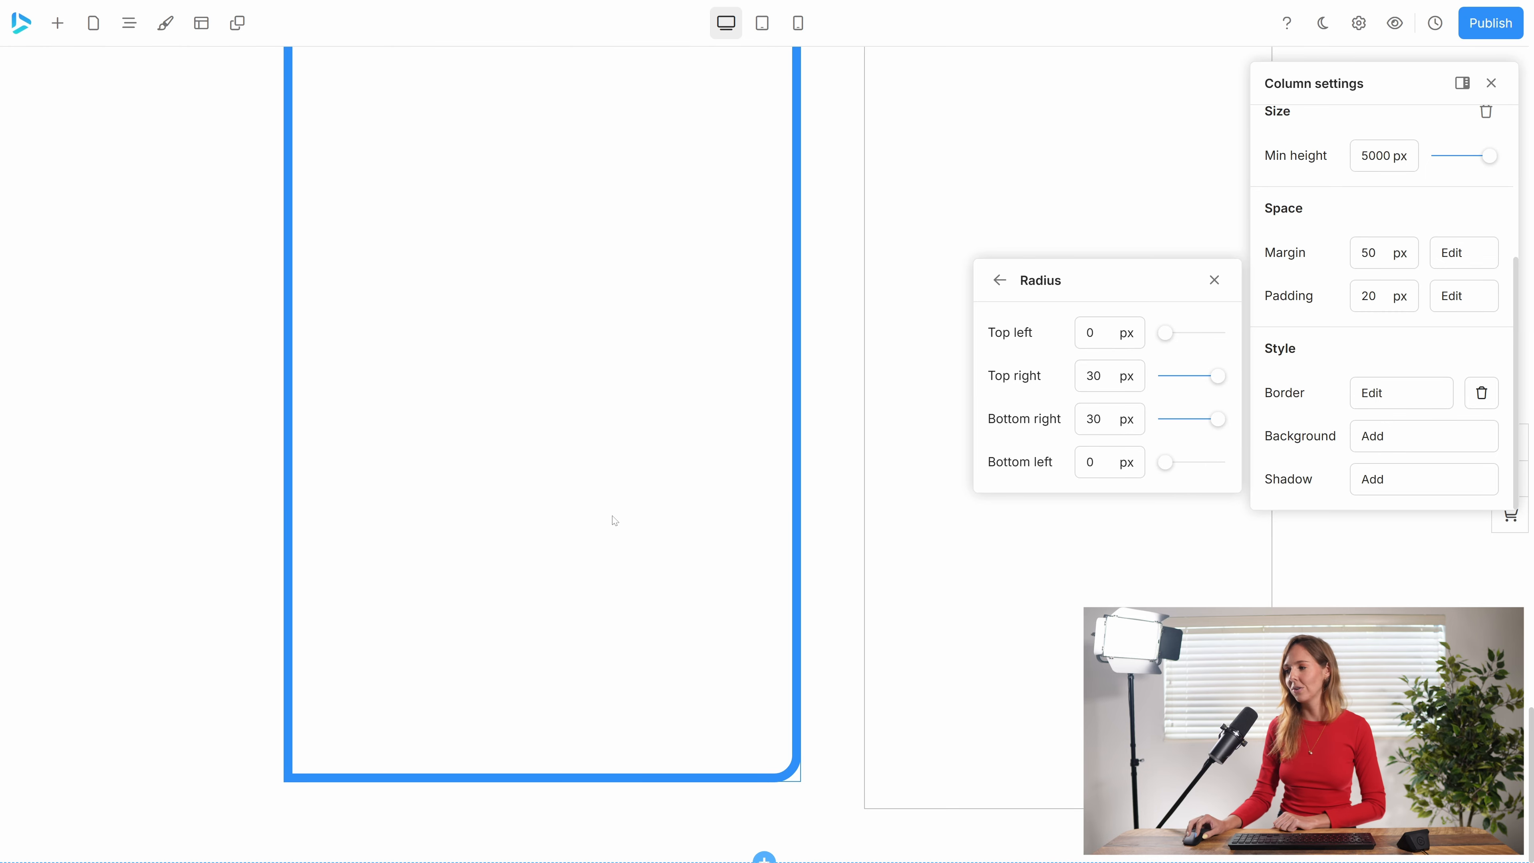
{"action": "scroll", "coordinate": [634, 517], "scroll_direction": "up", "scroll_amount": 20}
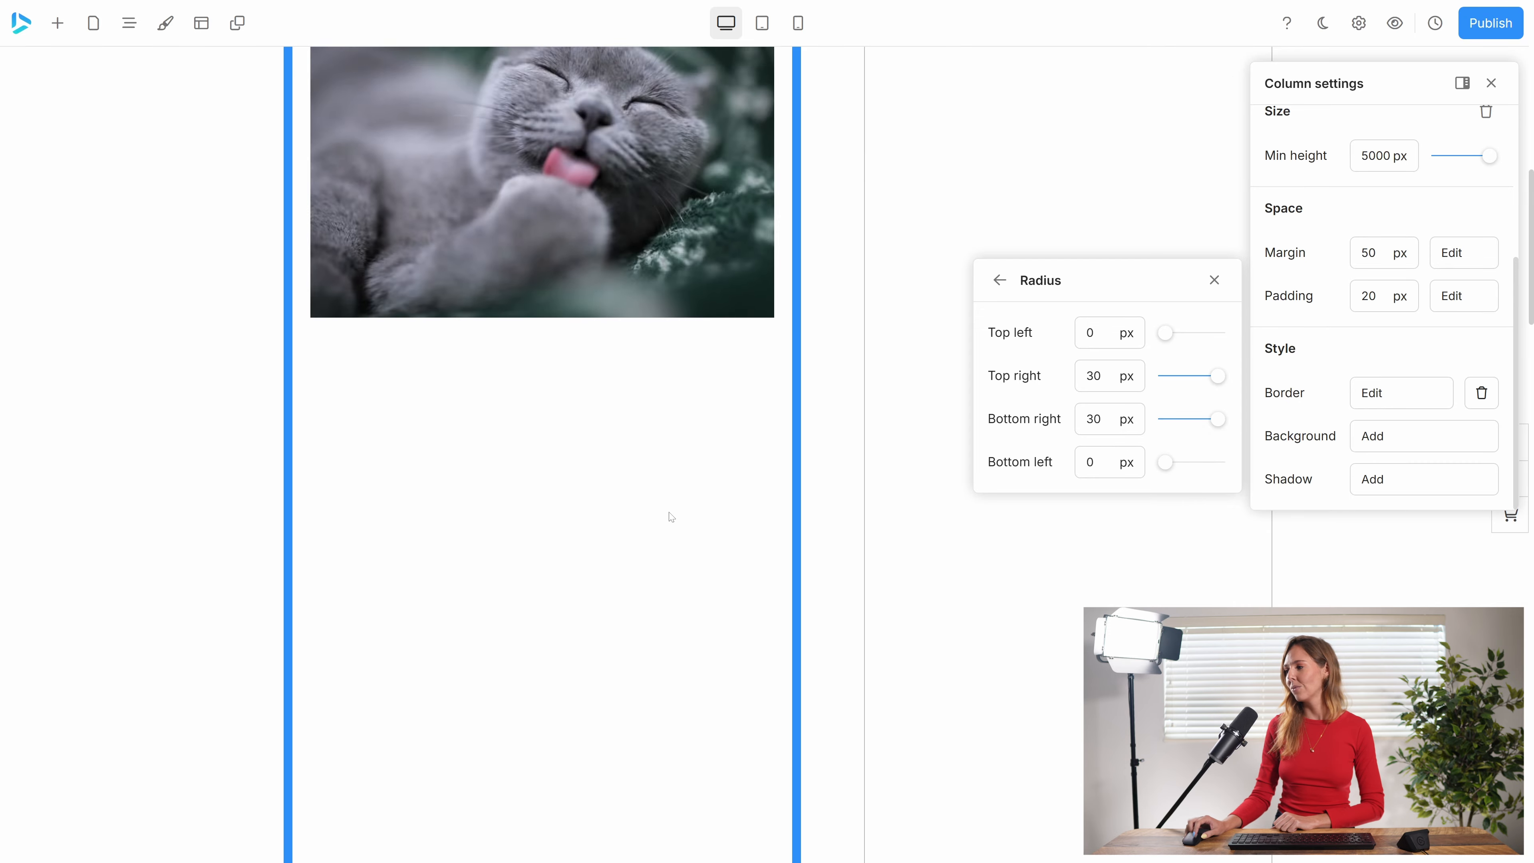
{"action": "left_click", "coordinate": [999, 279]}
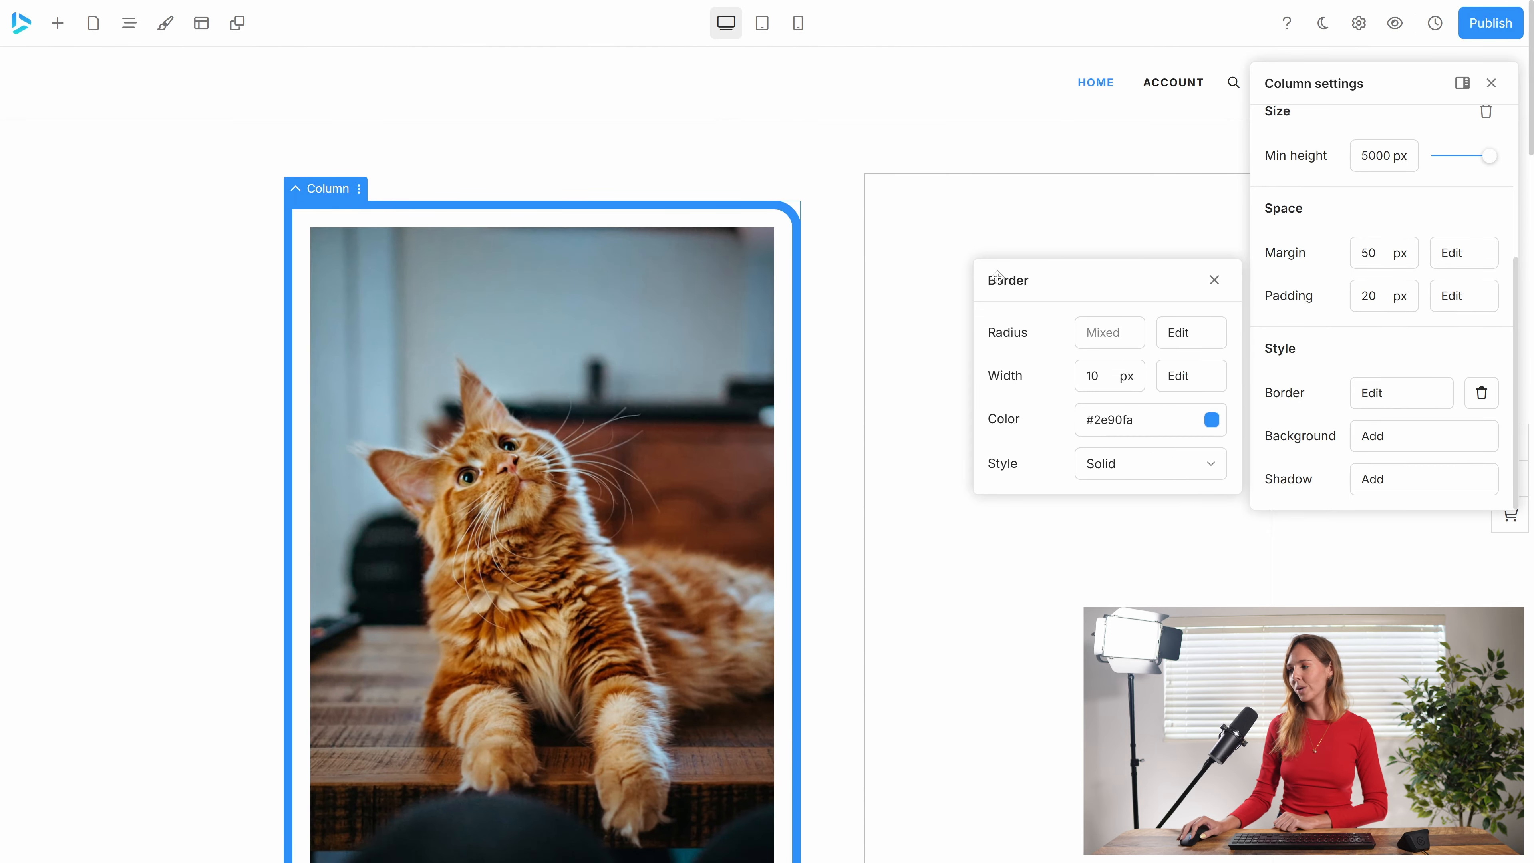
{"action": "left_click", "coordinate": [1158, 475]}
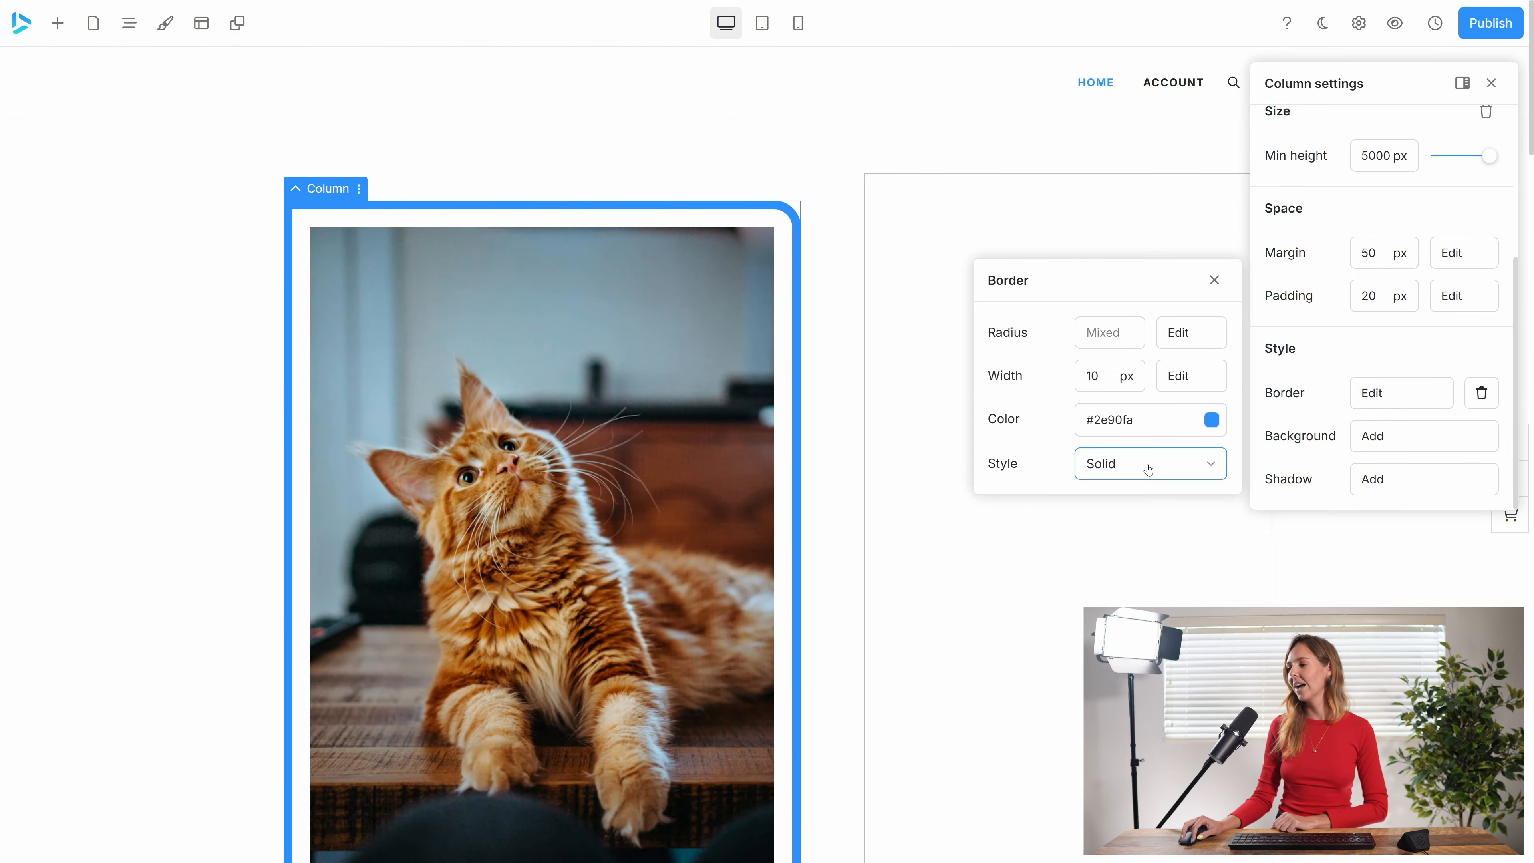
{"action": "left_click", "coordinate": [1118, 615]}
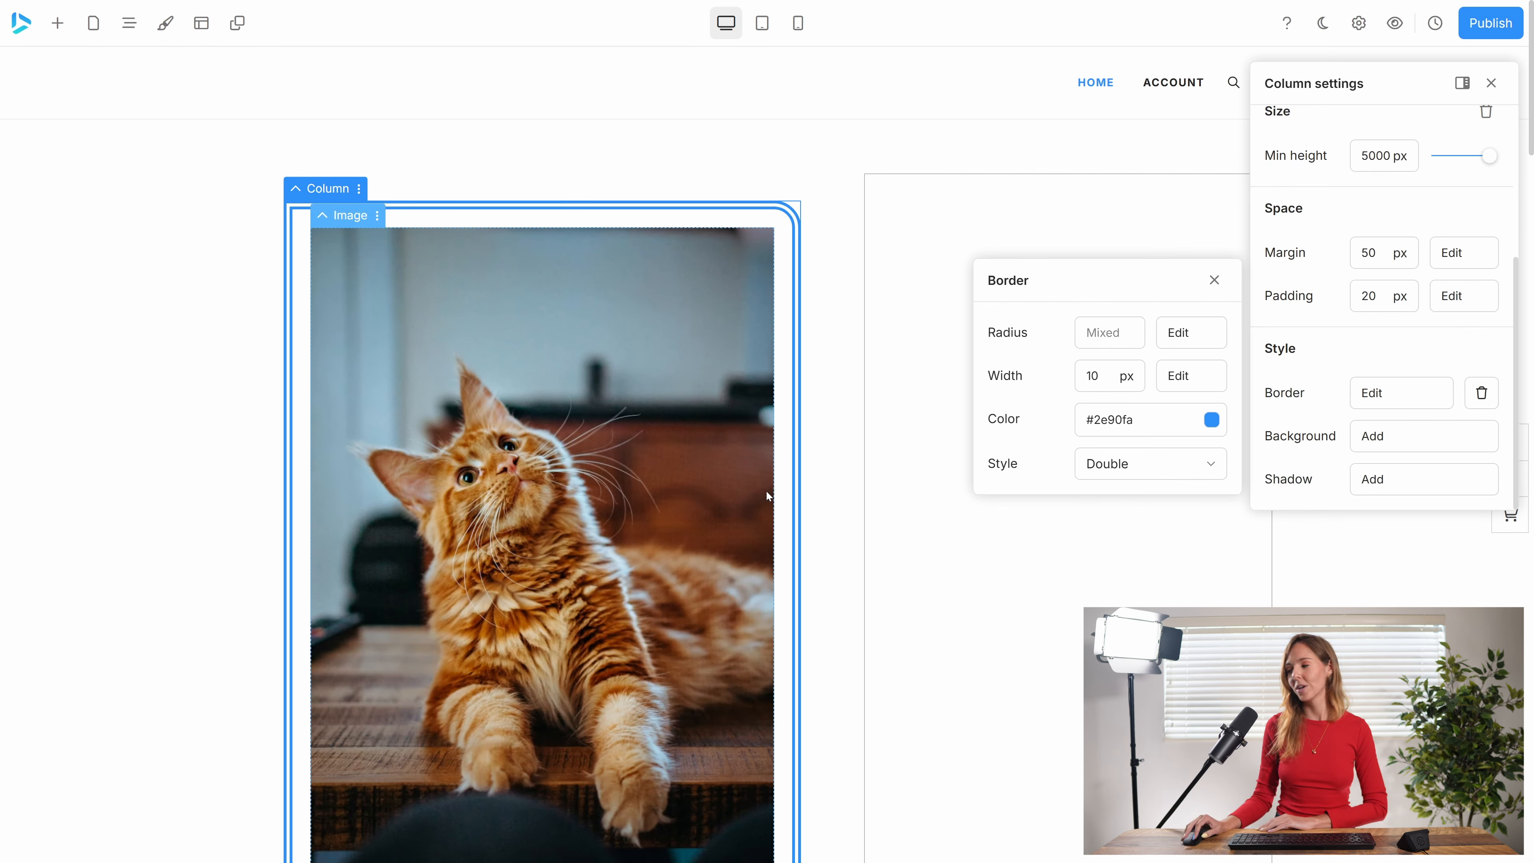
Add a #2e90fa colour background to the column at 30% opacity, also previewing the image and video background types.
{"action": "left_click", "coordinate": [1415, 446]}
{"action": "left_click", "coordinate": [1415, 446]}
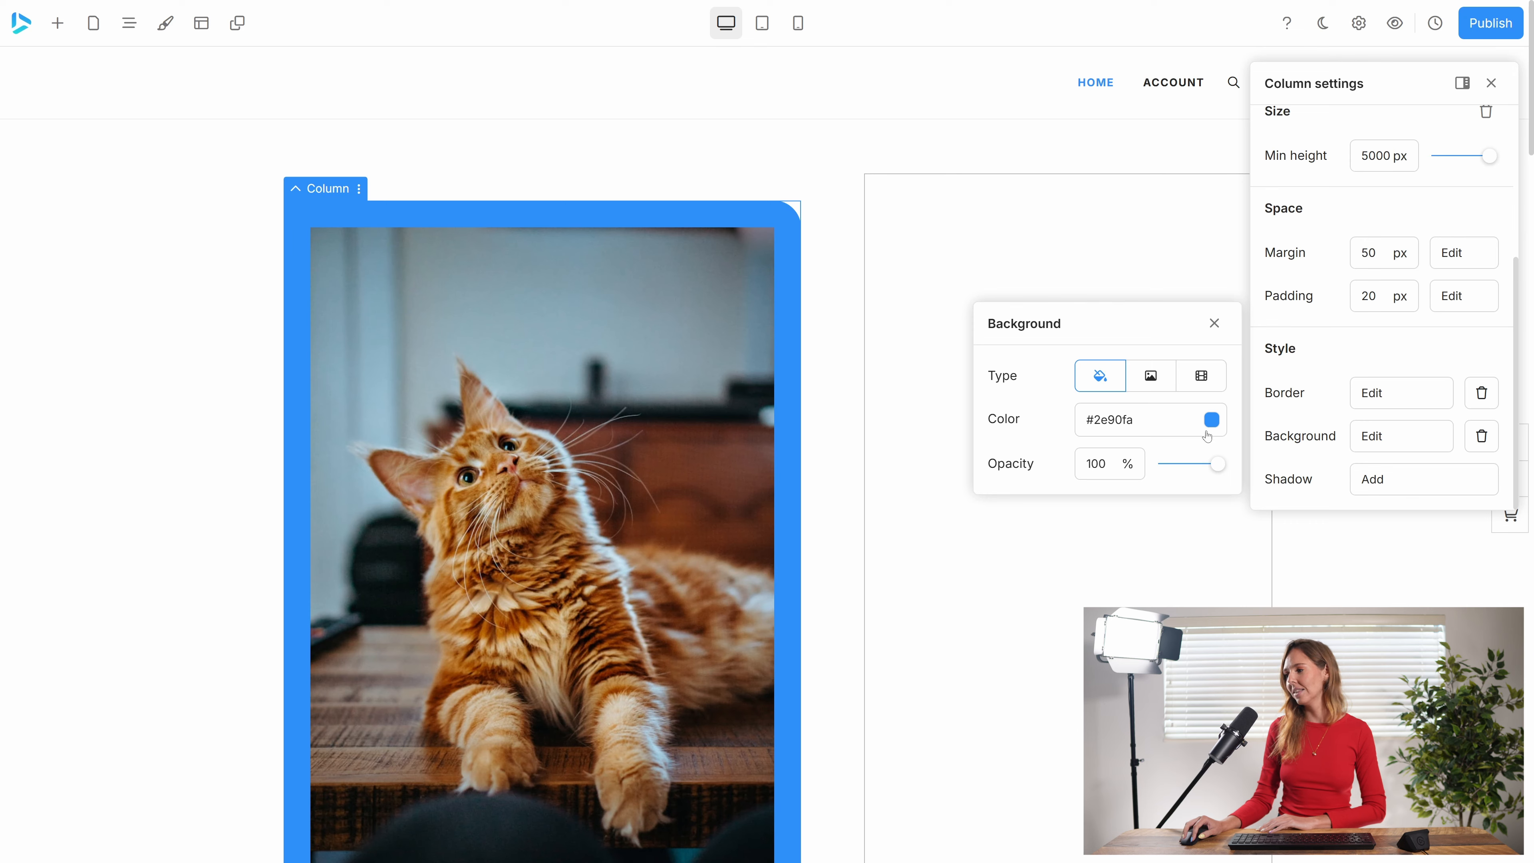
{"action": "left_click_drag", "start_coordinate": [1204, 467], "coordinate": [1178, 467]}
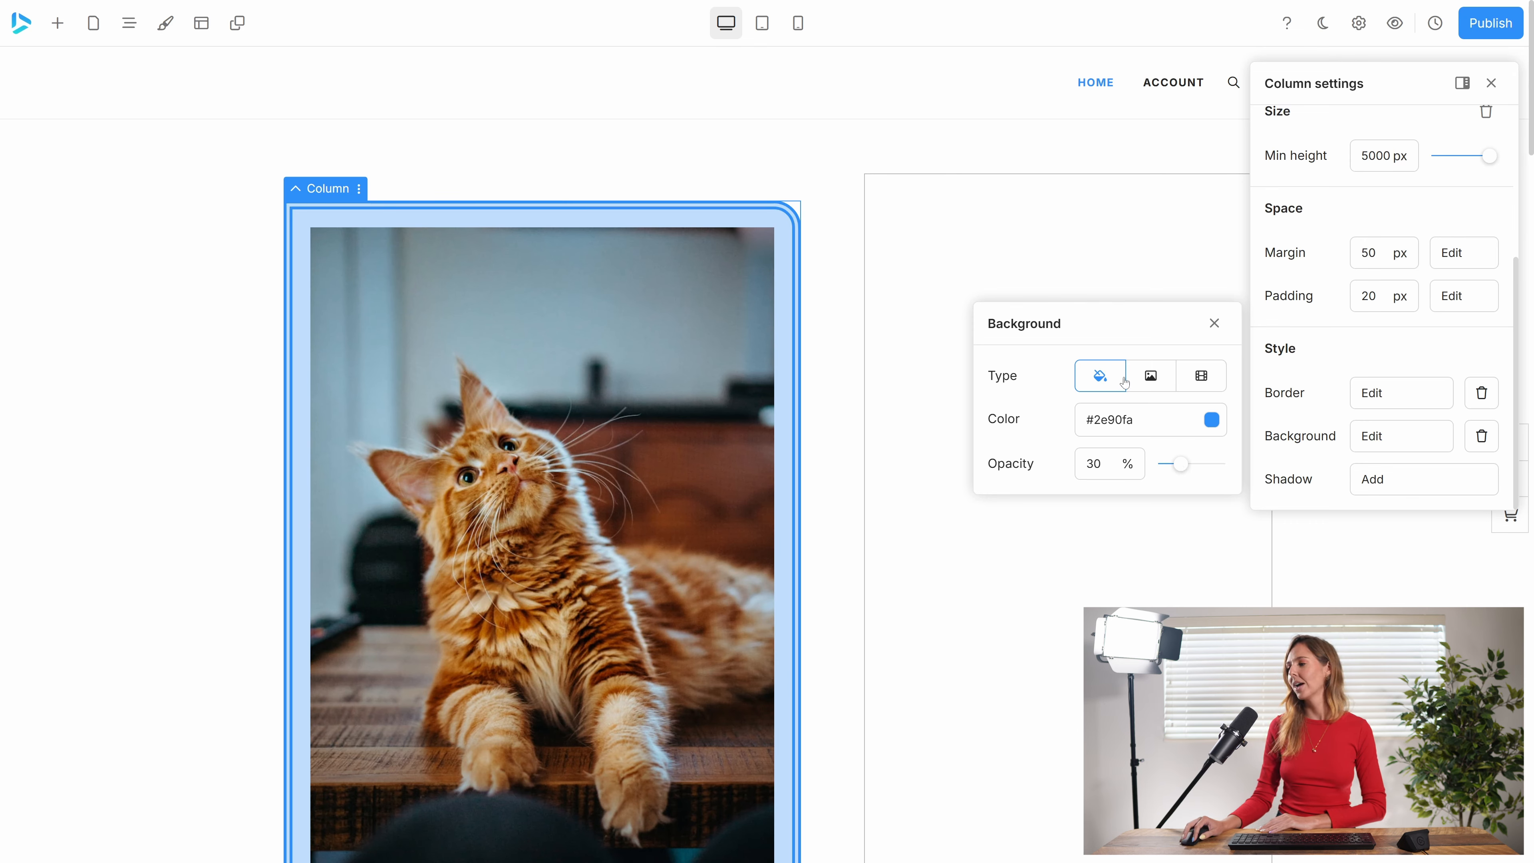
{"action": "left_click", "coordinate": [1145, 377]}
{"action": "left_click", "coordinate": [1204, 378]}
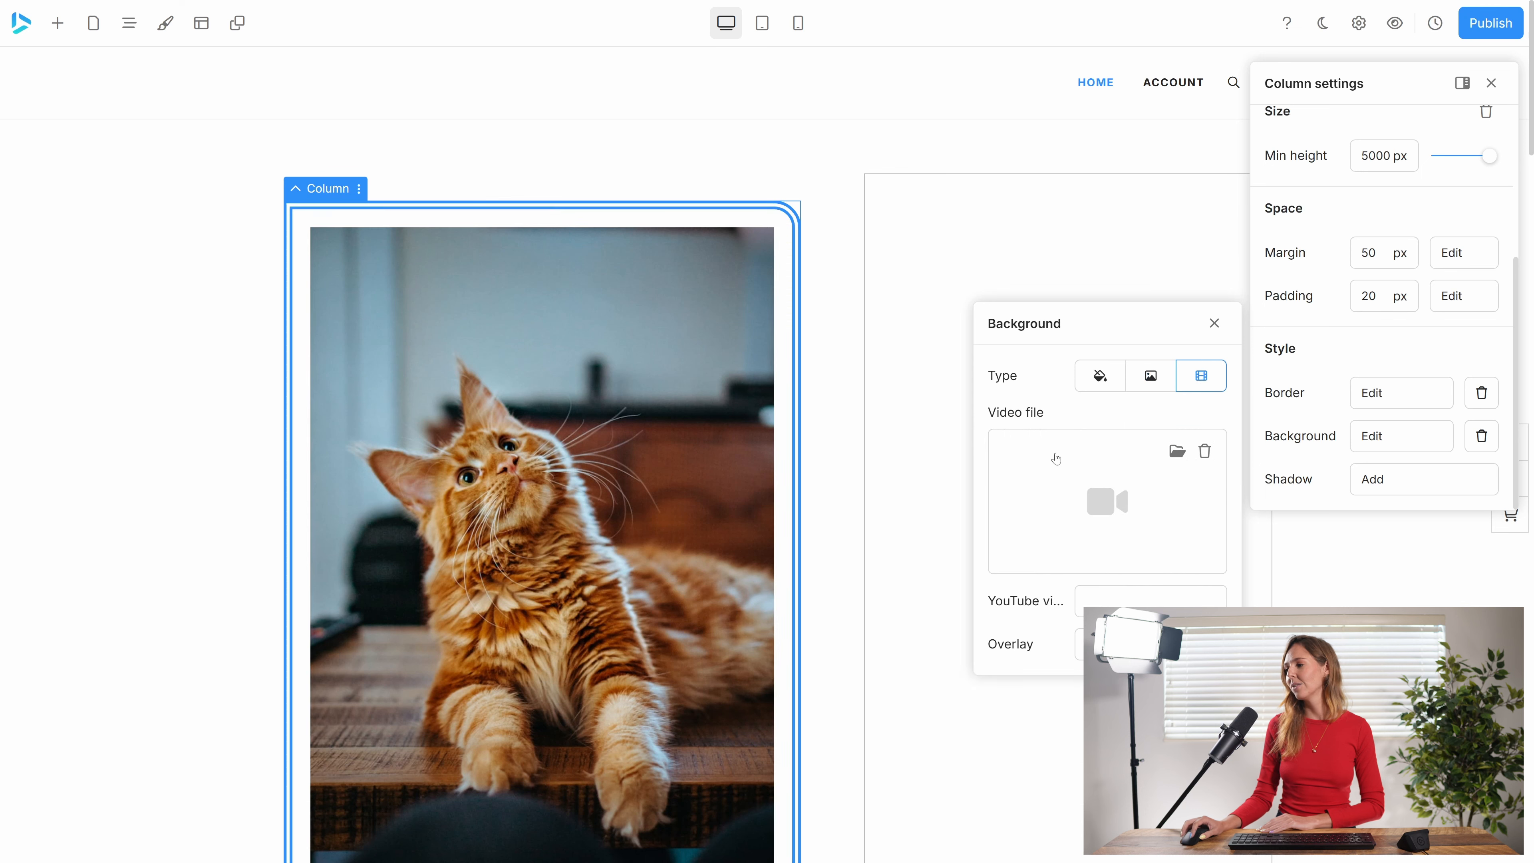
{"action": "left_click", "coordinate": [1101, 376]}
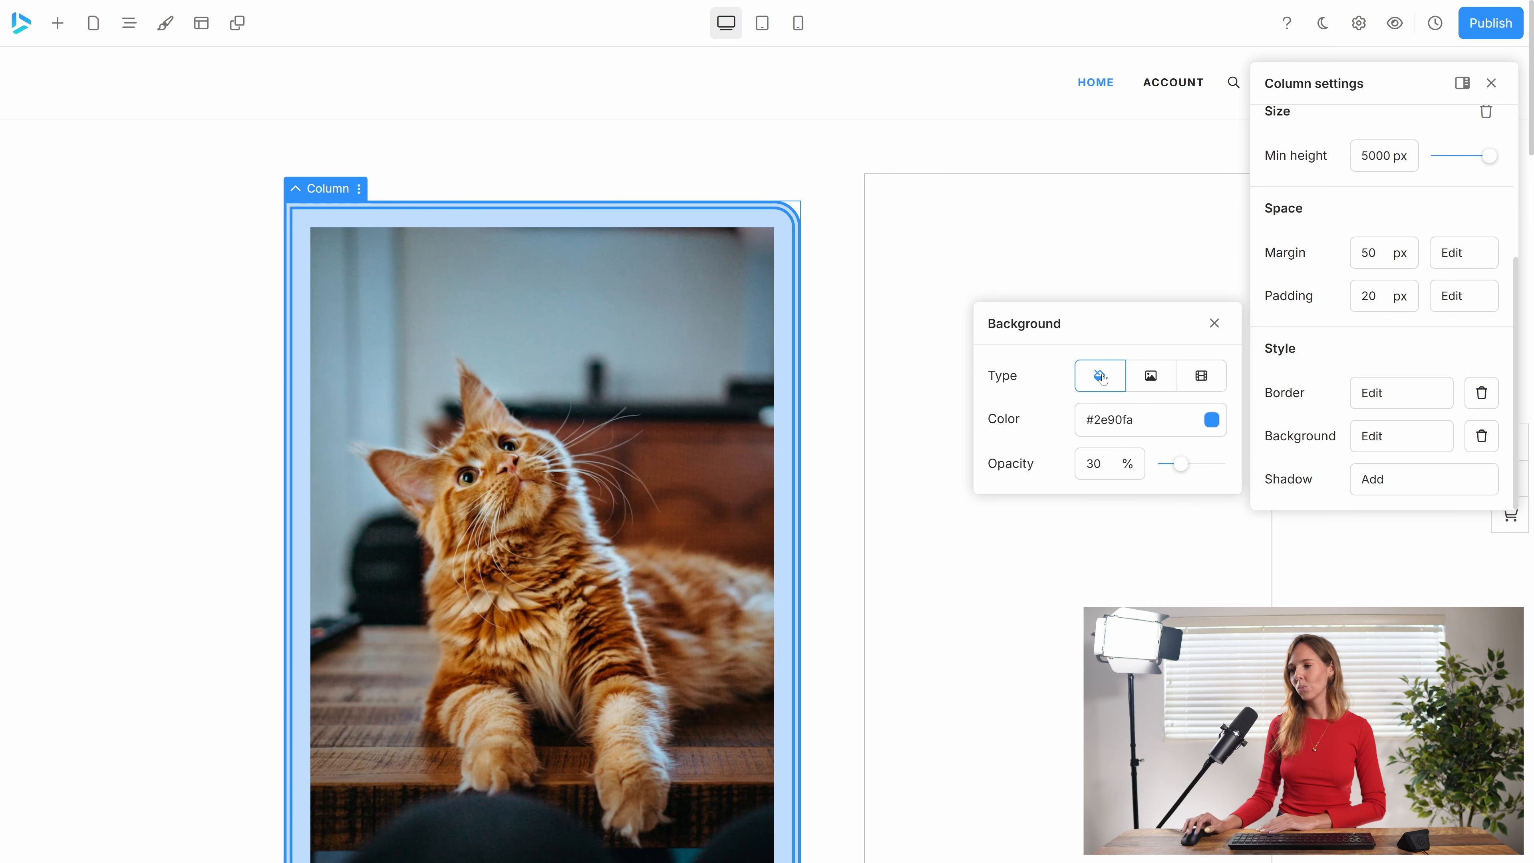
Add a shadow to the column with a blur of 70 px and a spread of 13 px.
{"action": "left_click", "coordinate": [1399, 487]}
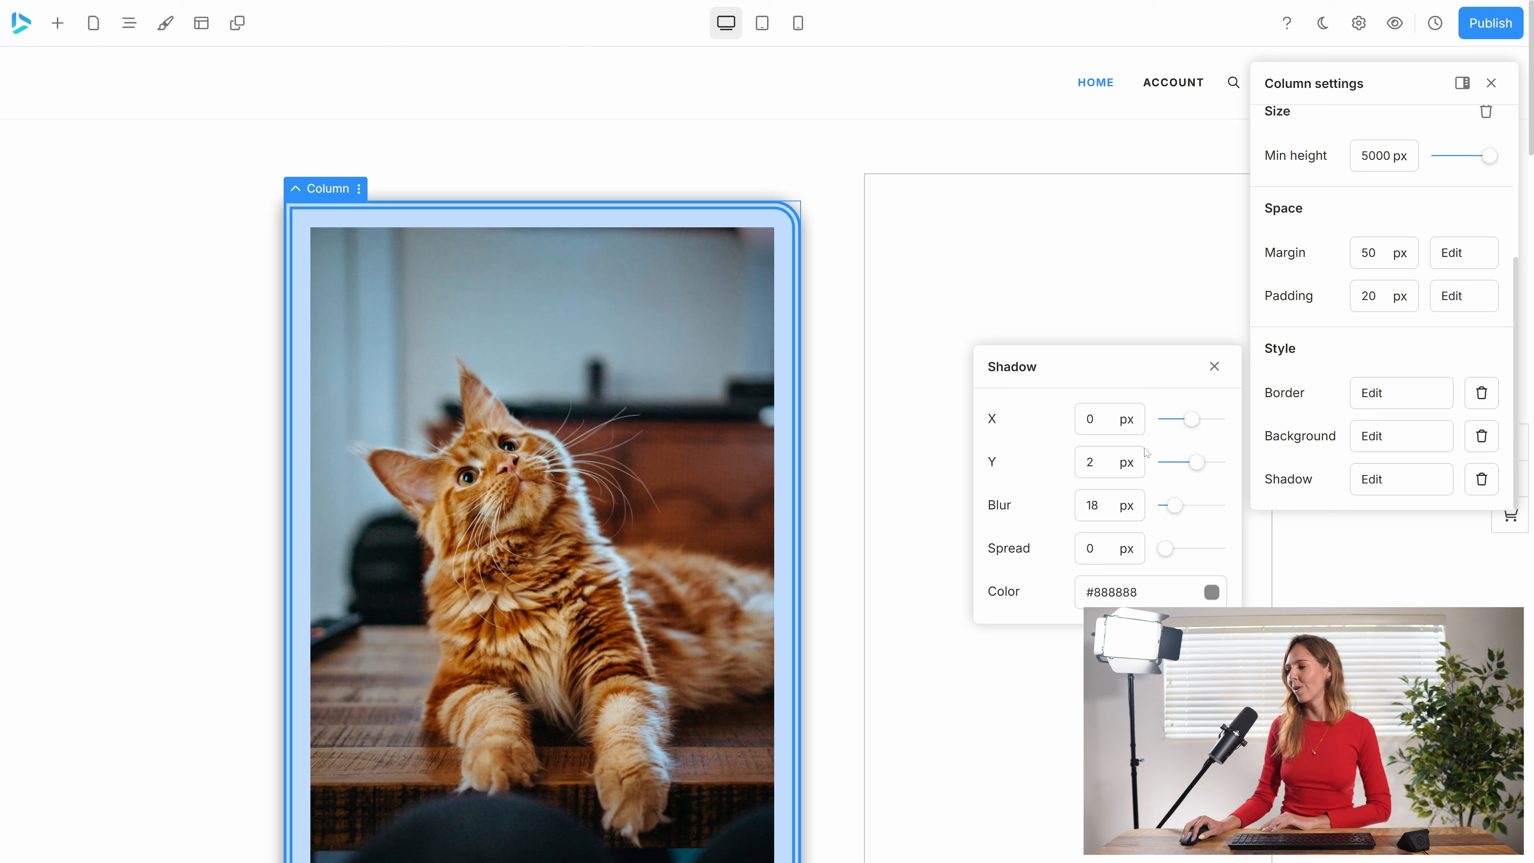
{"action": "left_click_drag", "start_coordinate": [1173, 508], "coordinate": [1173, 550]}
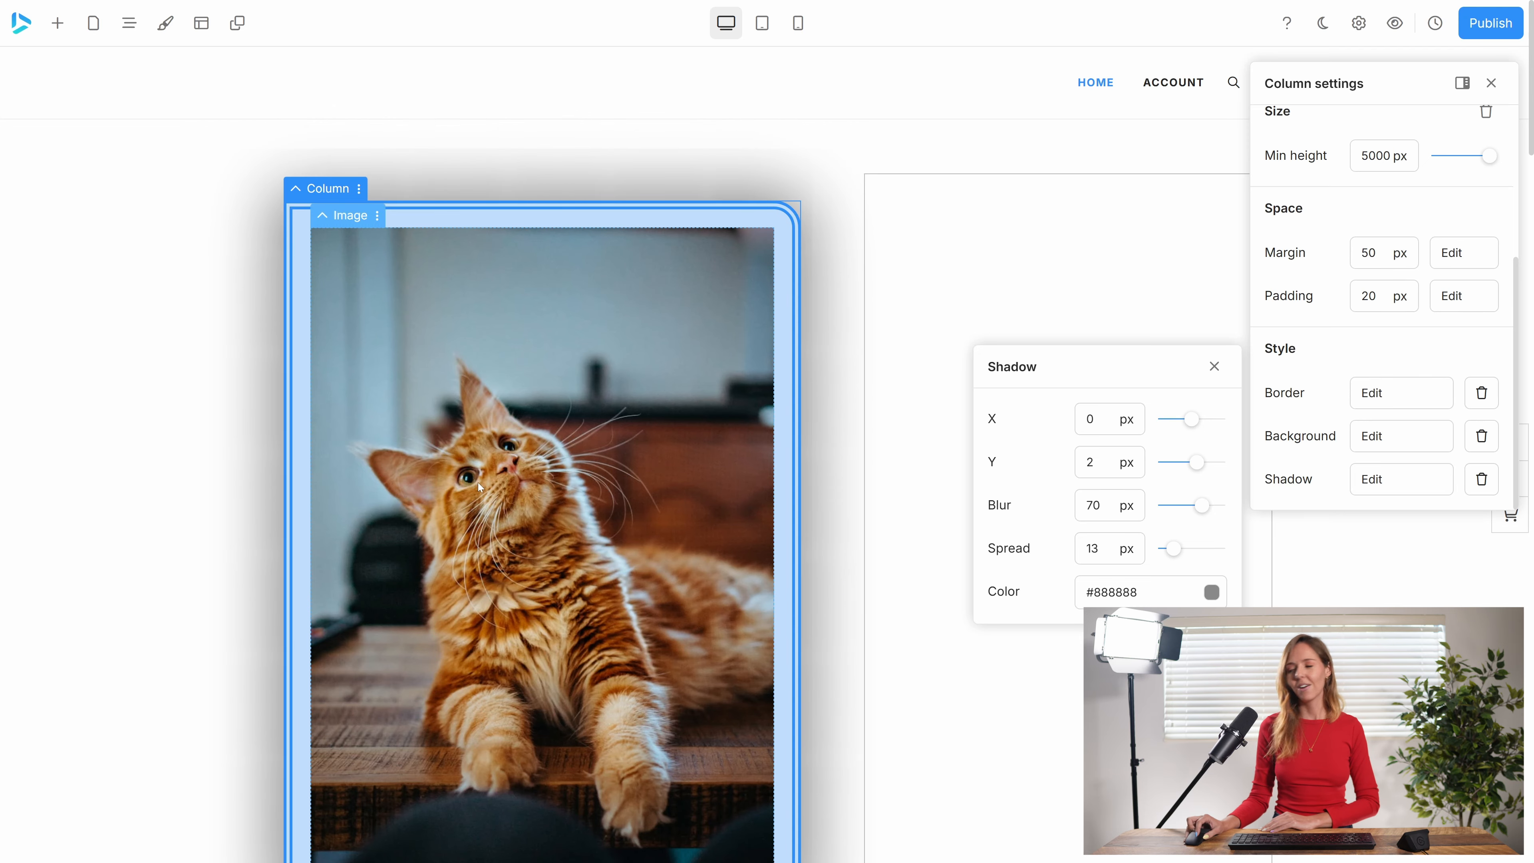
Remove the minimum height setting from the column holding the cat images and narrow that column relative to the empty one.
{"action": "scroll", "coordinate": [1396, 320], "scroll_direction": "up", "scroll_amount": 4}
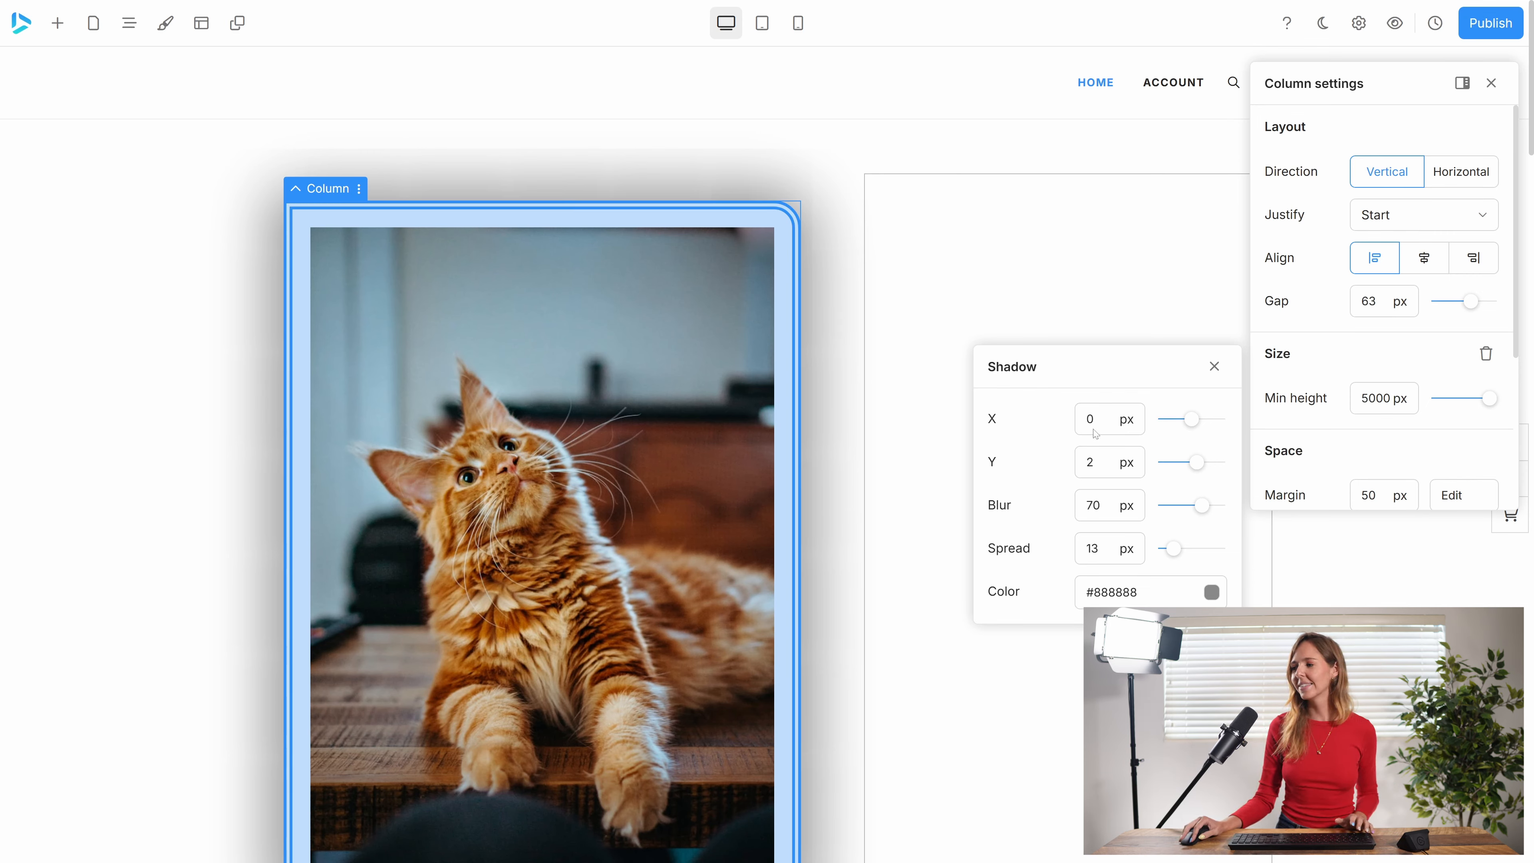
{"action": "left_click", "coordinate": [897, 427]}
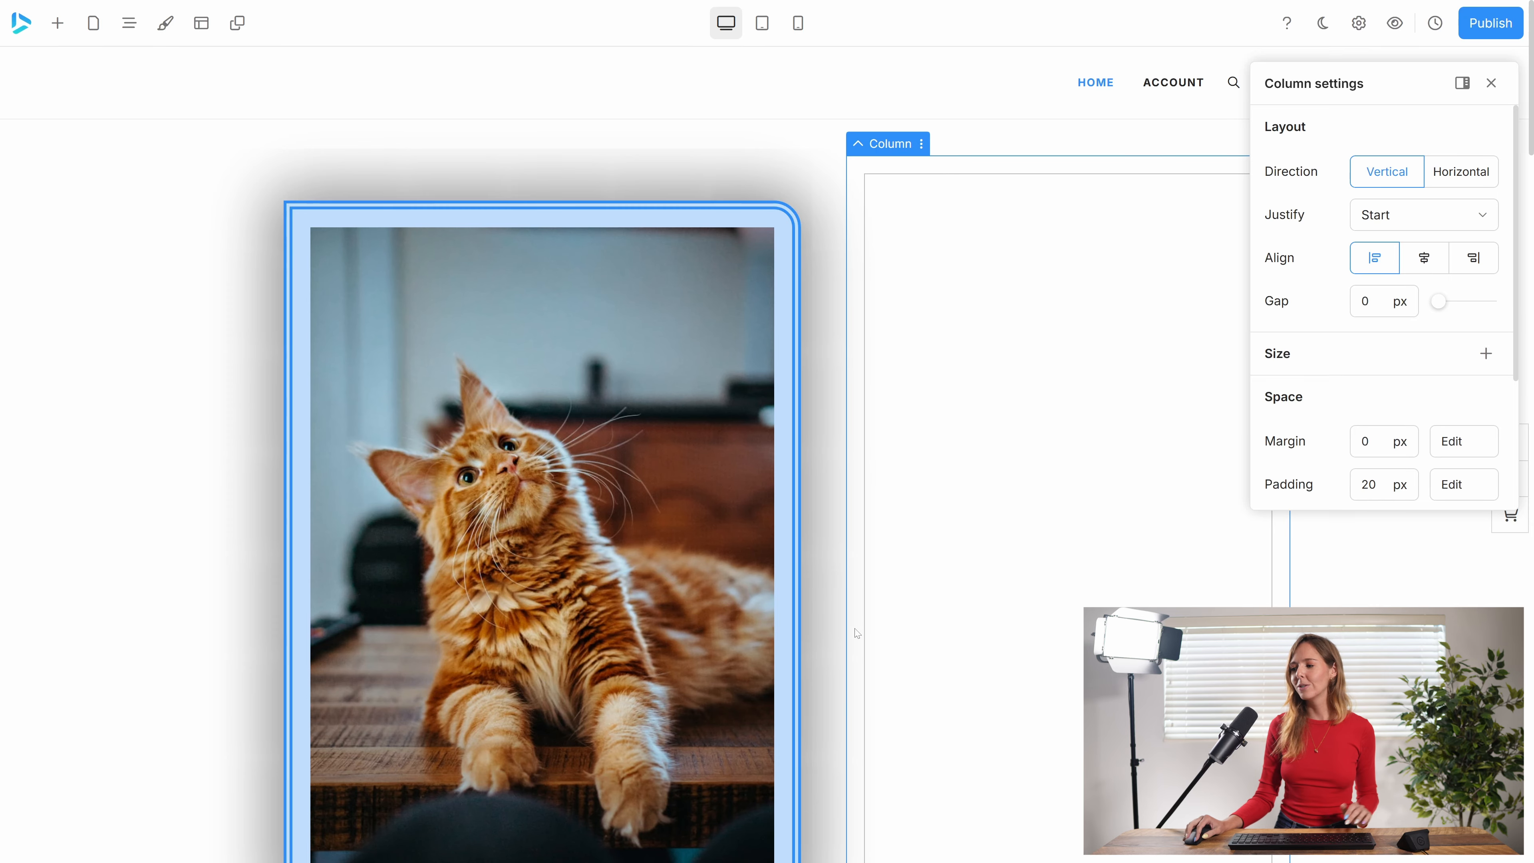
{"action": "scroll", "coordinate": [857, 633], "scroll_direction": "down", "scroll_amount": 15}
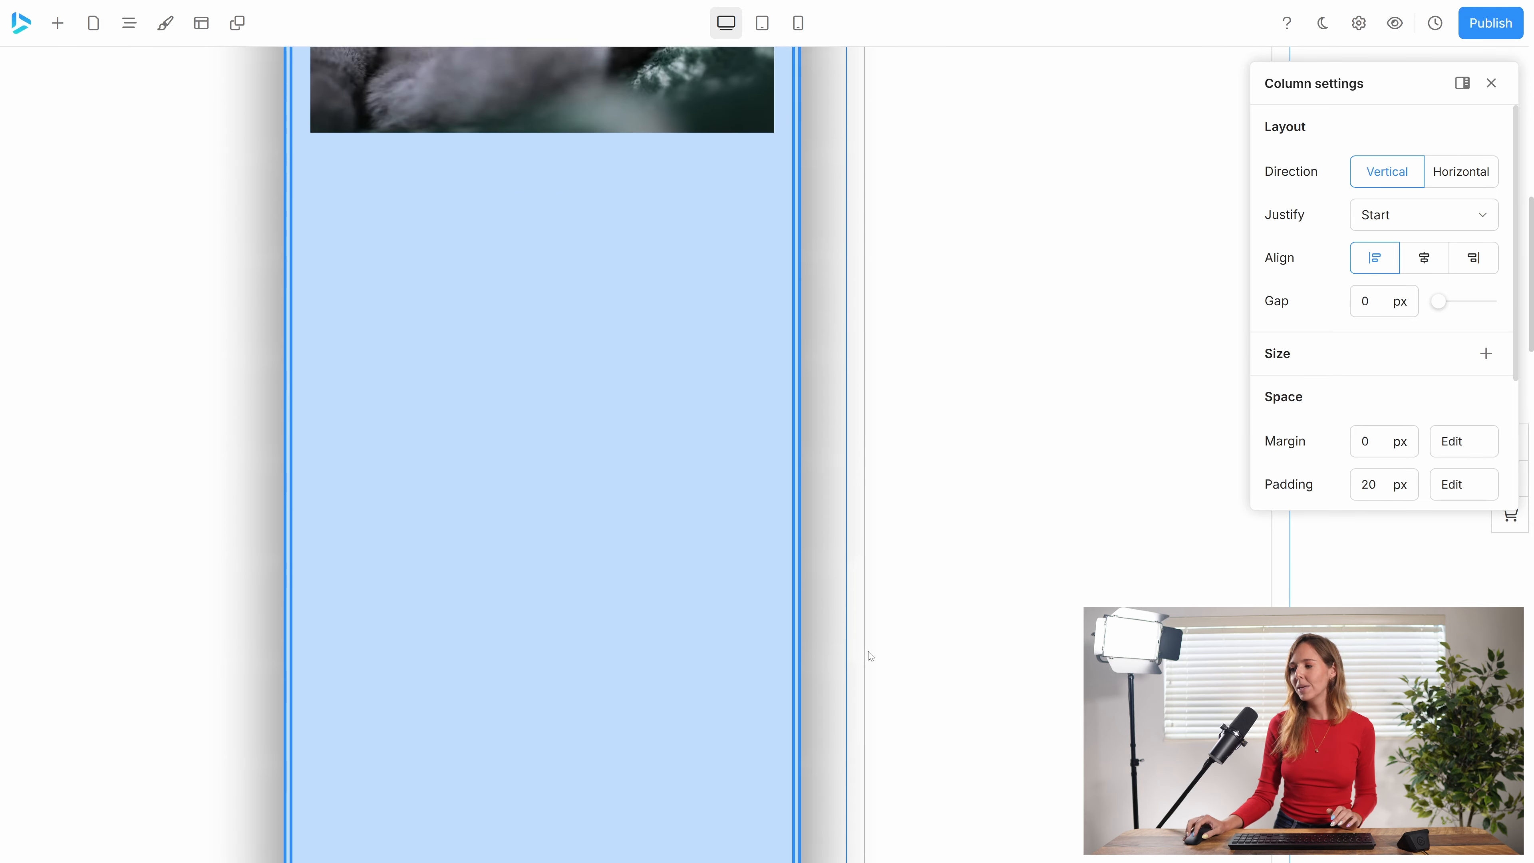
{"action": "scroll", "coordinate": [871, 655], "scroll_direction": "down", "scroll_amount": 2}
{"action": "scroll", "coordinate": [897, 681], "scroll_direction": "up", "scroll_amount": 18}
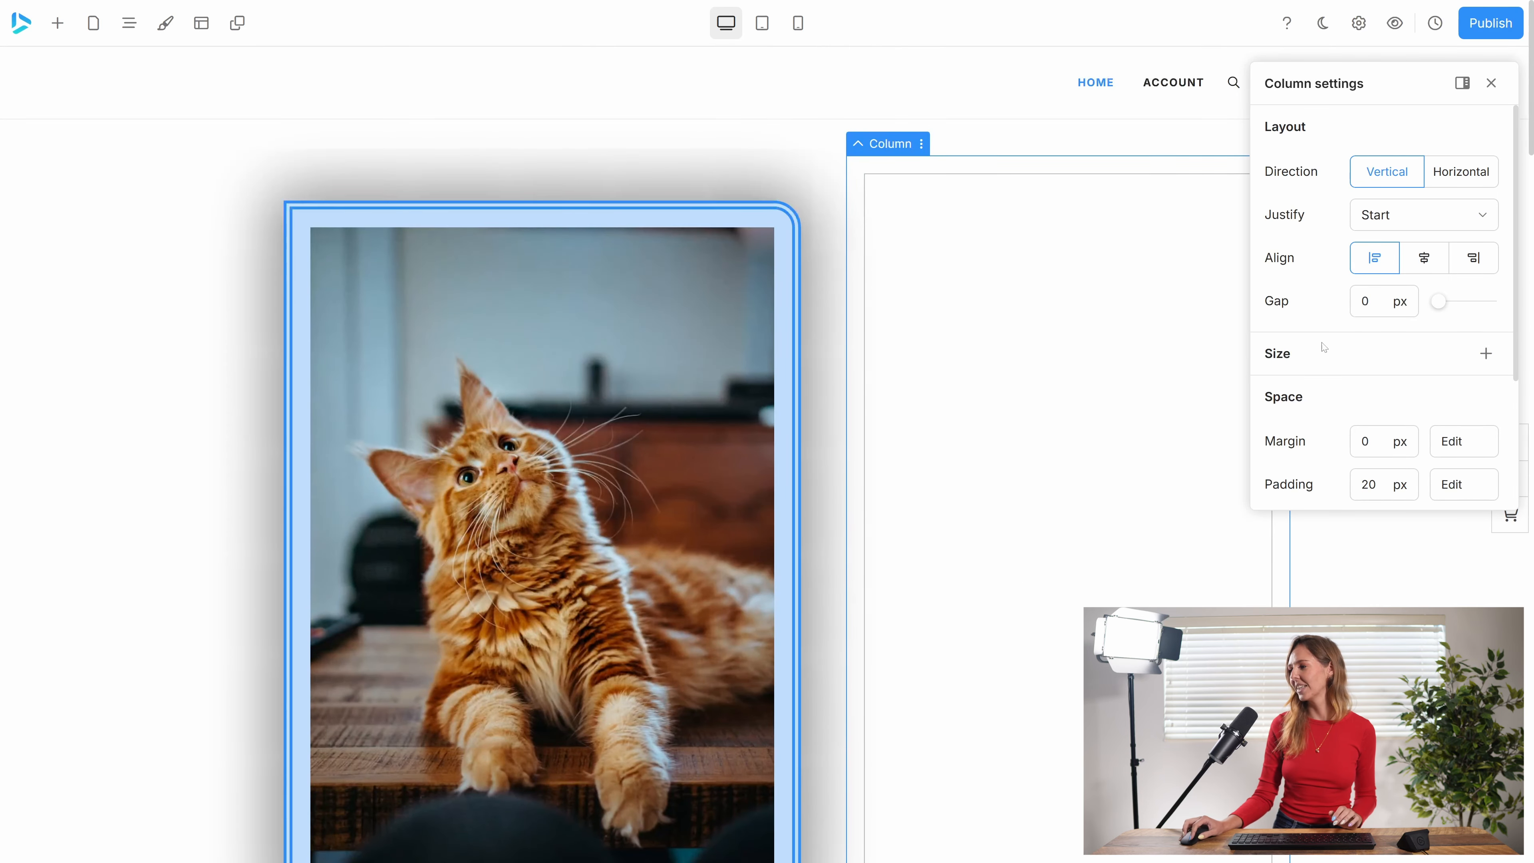
{"action": "left_click", "coordinate": [1486, 354]}
{"action": "left_click", "coordinate": [1486, 353]}
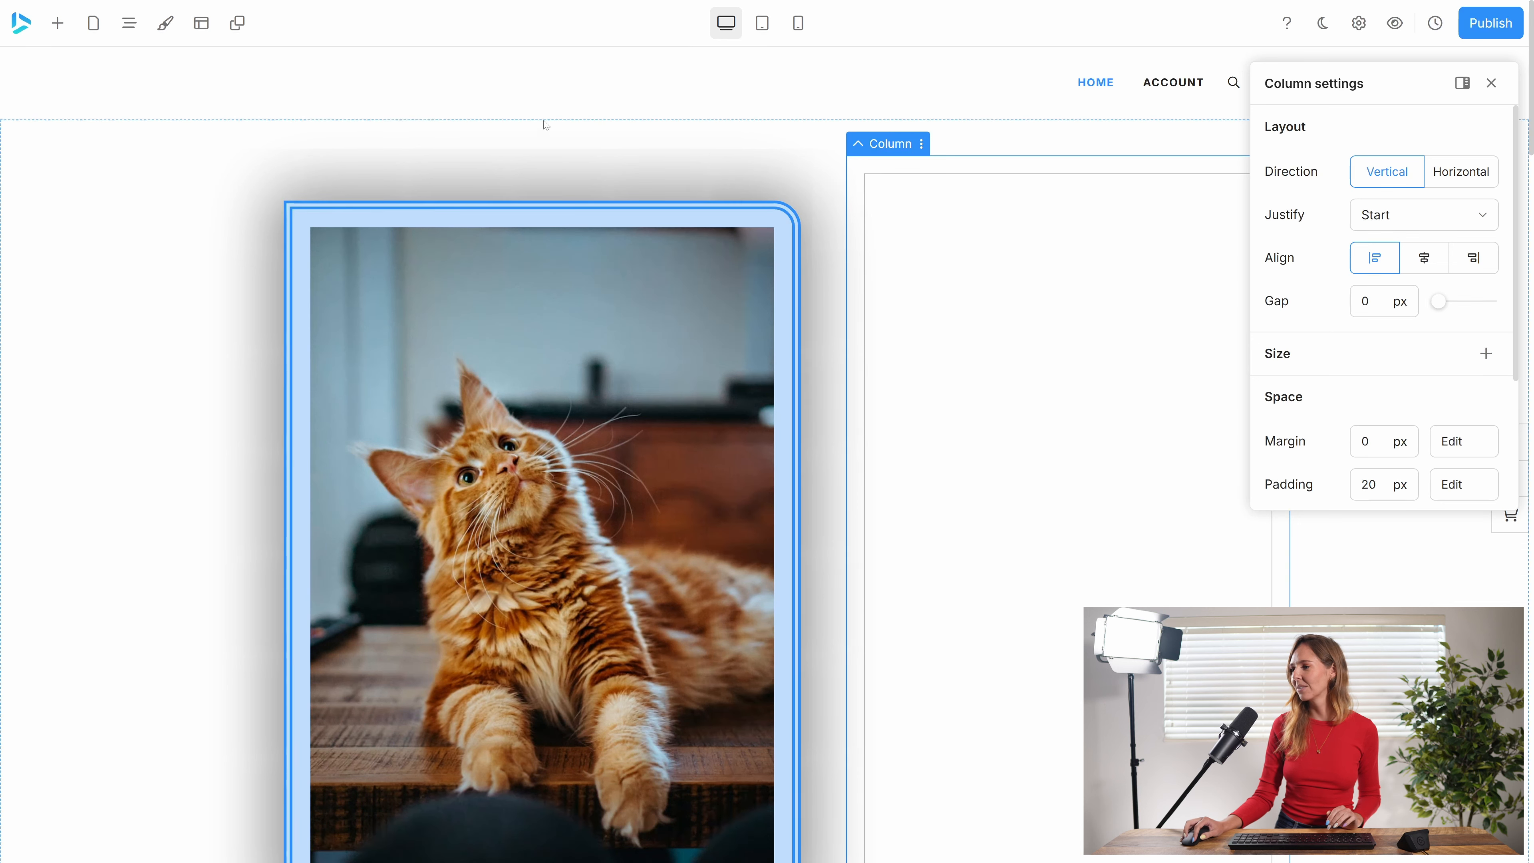
{"action": "left_click", "coordinate": [725, 190]}
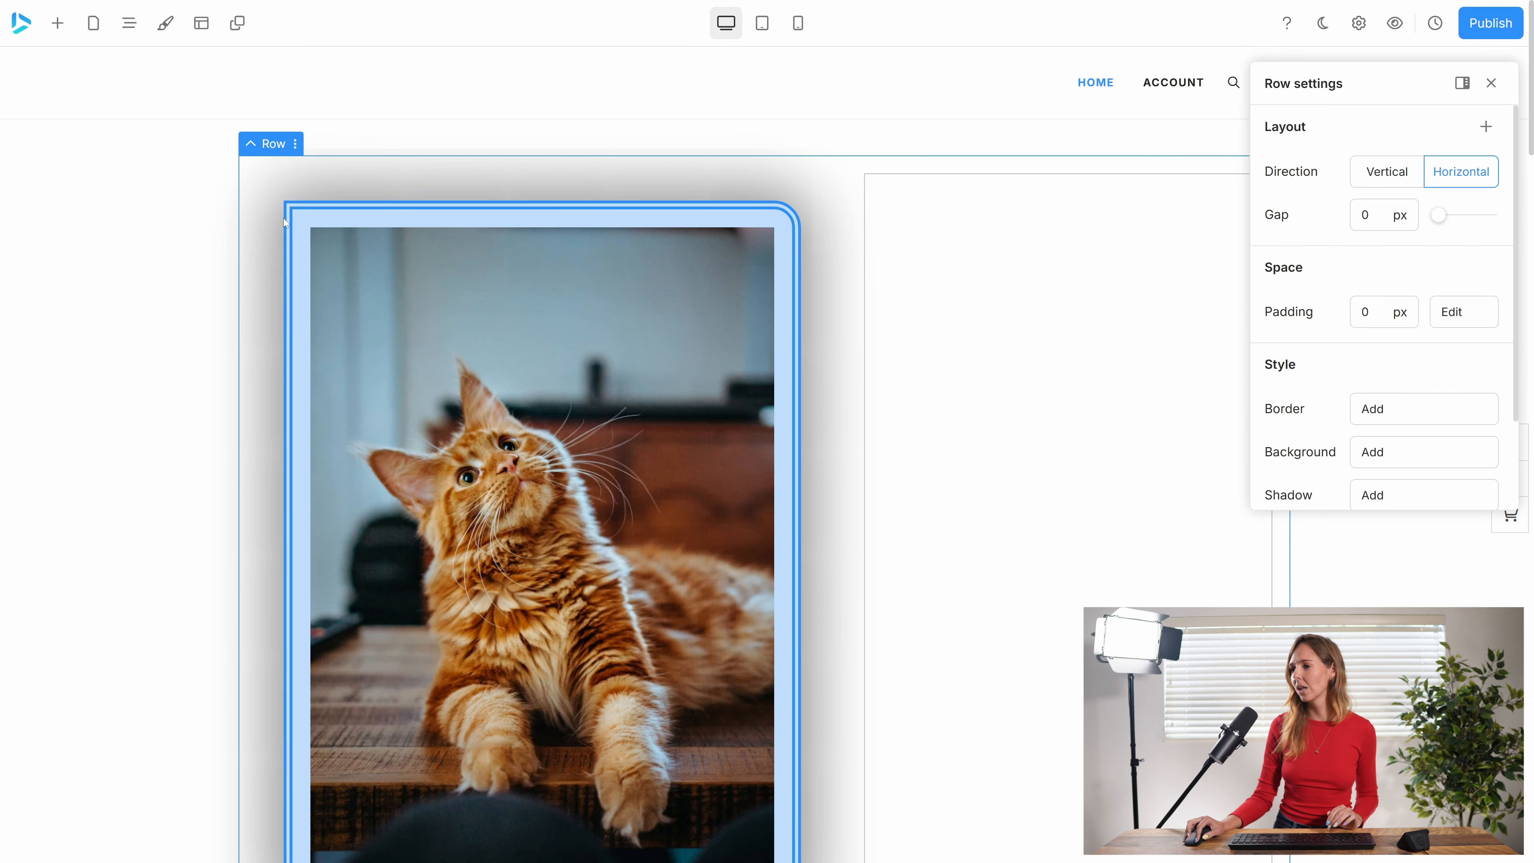
{"action": "left_click", "coordinate": [305, 233]}
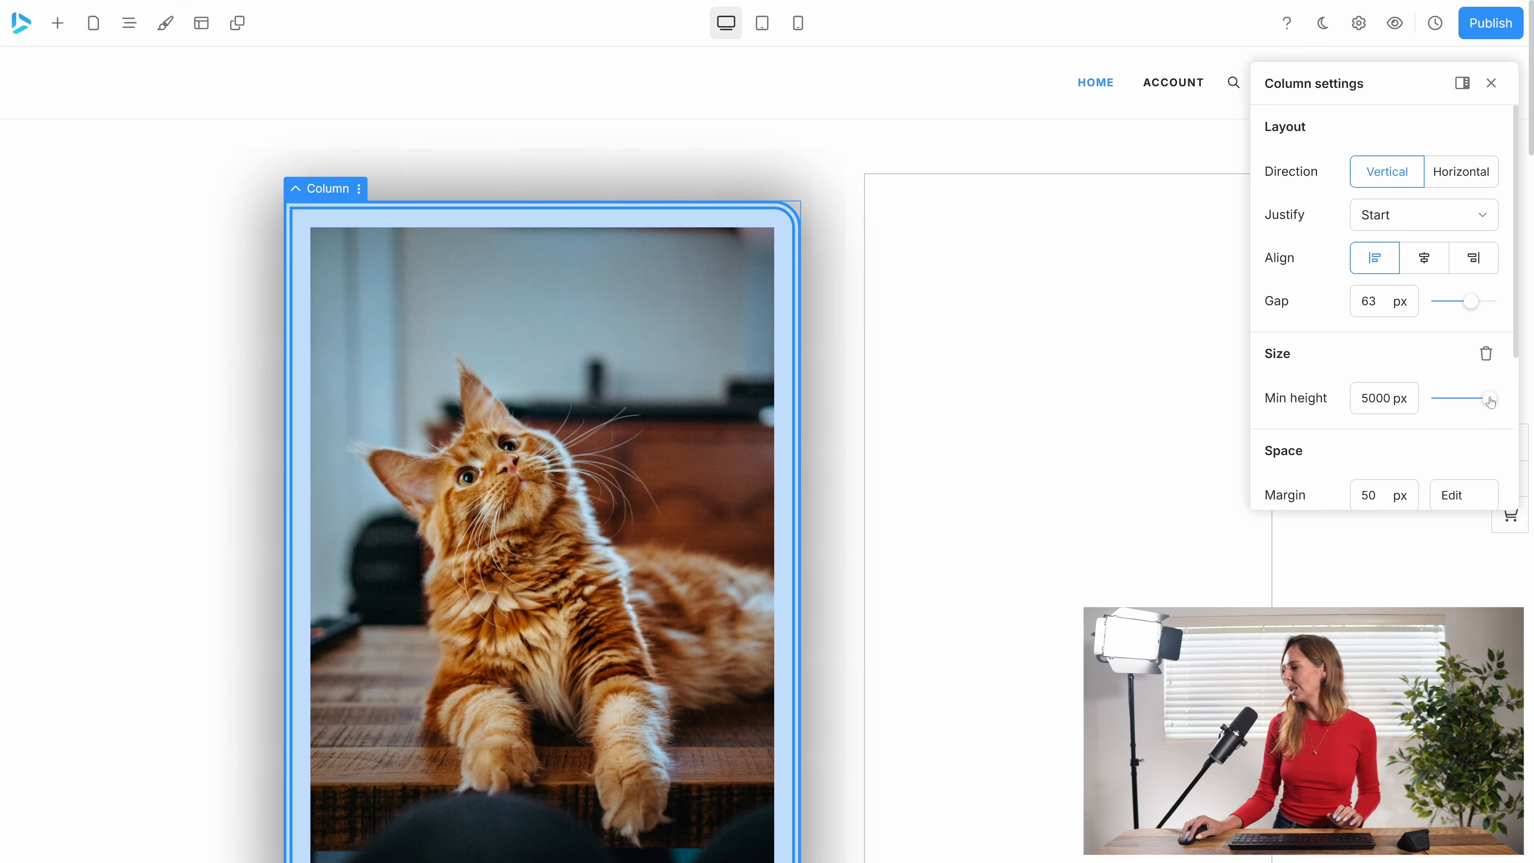
{"action": "left_click_drag", "start_coordinate": [1490, 401], "coordinate": [1434, 399]}
{"action": "left_click", "coordinate": [1486, 353]}
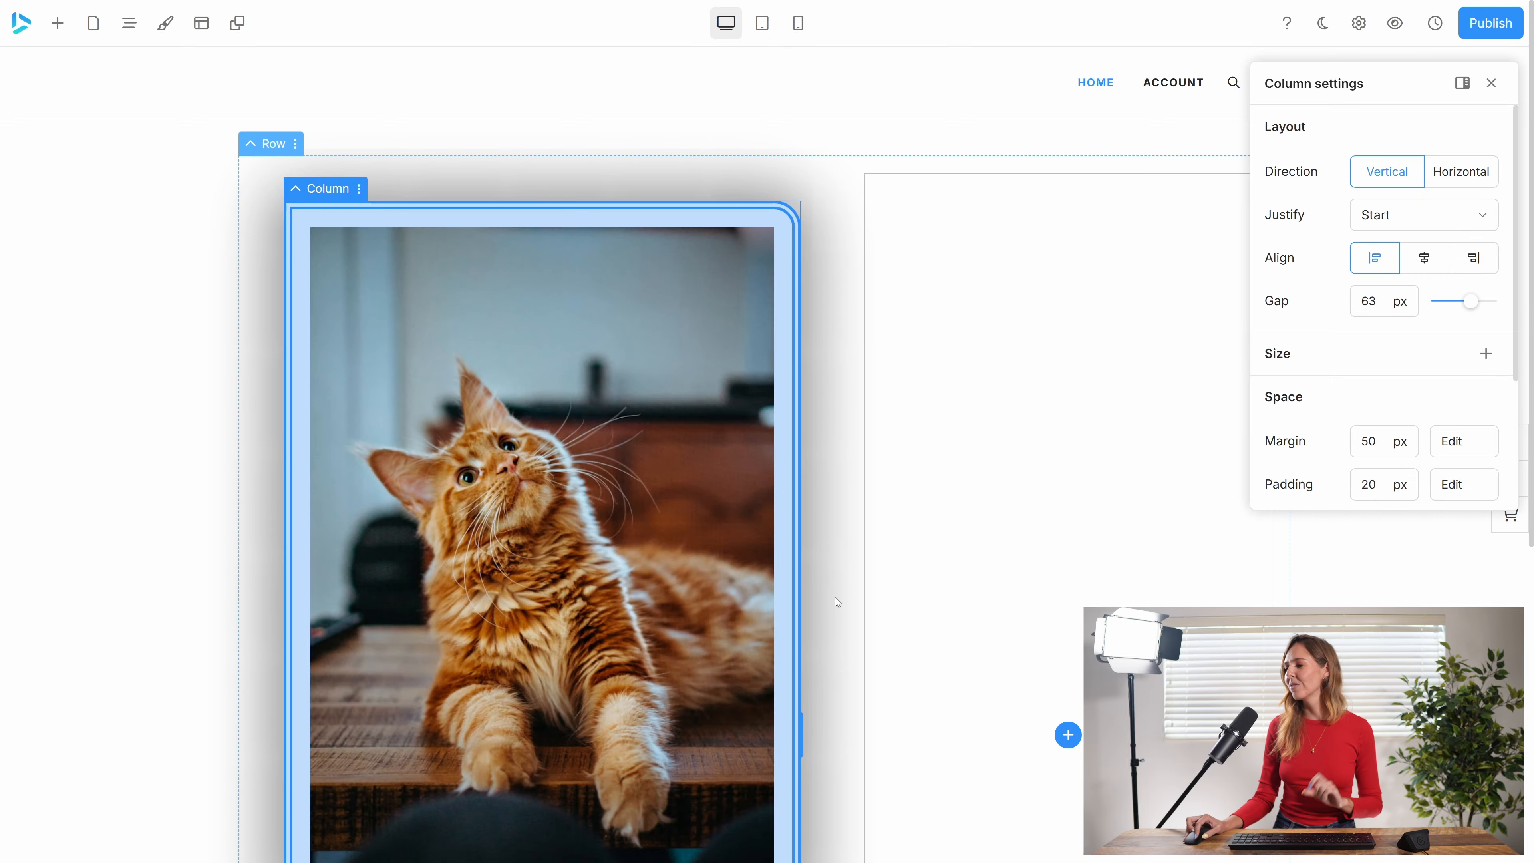
{"action": "scroll", "coordinate": [835, 597], "scroll_direction": "down", "scroll_amount": 2}
{"action": "left_click_drag", "start_coordinate": [800, 621], "coordinate": [673, 599]}
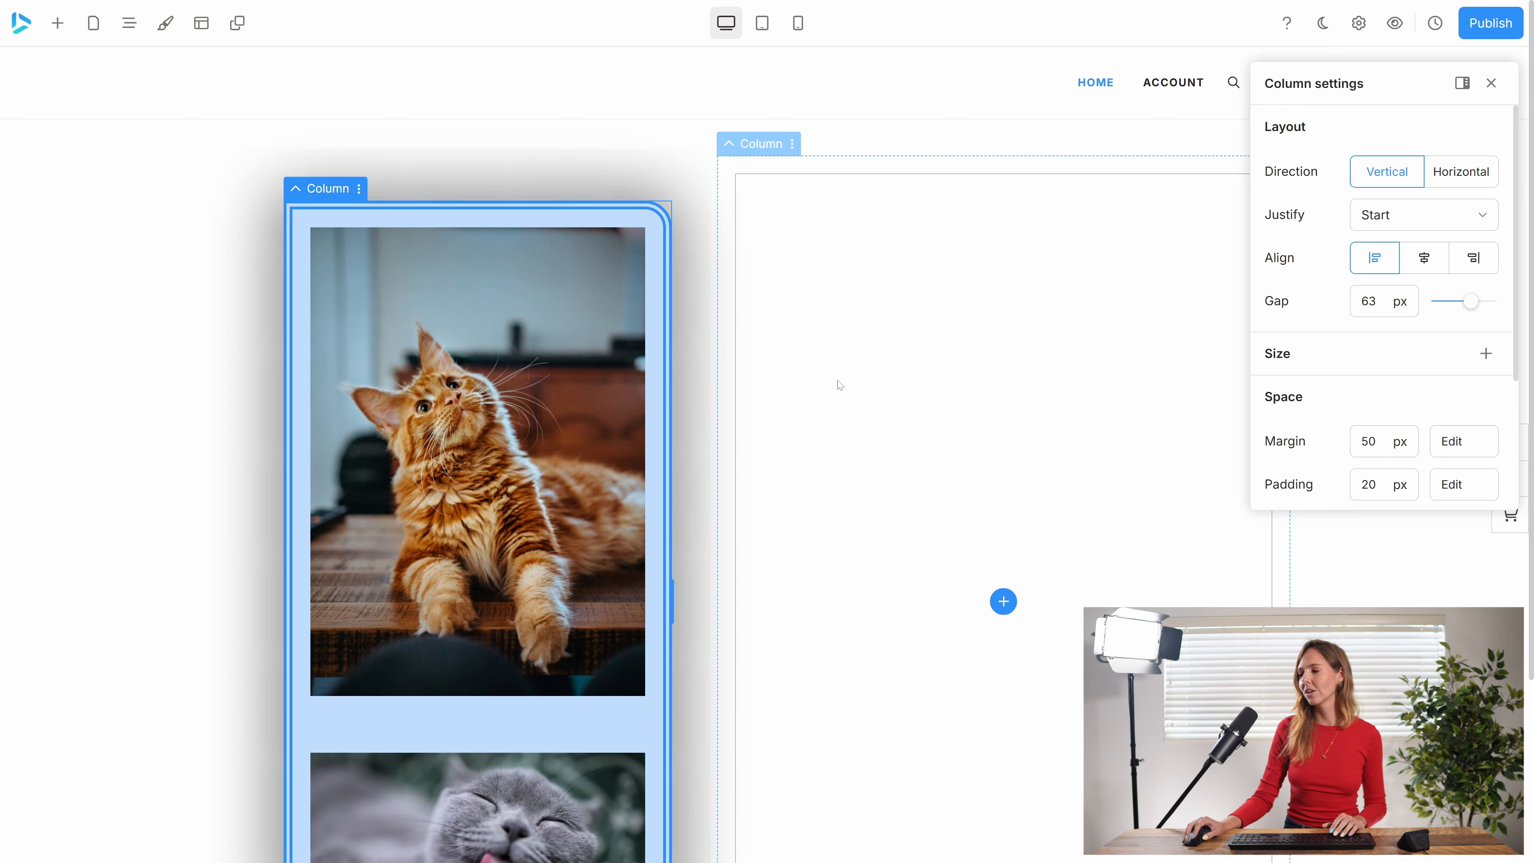
Delete the empty column and the column with the cat images, clearing the container.
{"action": "right_click", "coordinate": [840, 385]}
{"action": "left_click", "coordinate": [892, 561]}
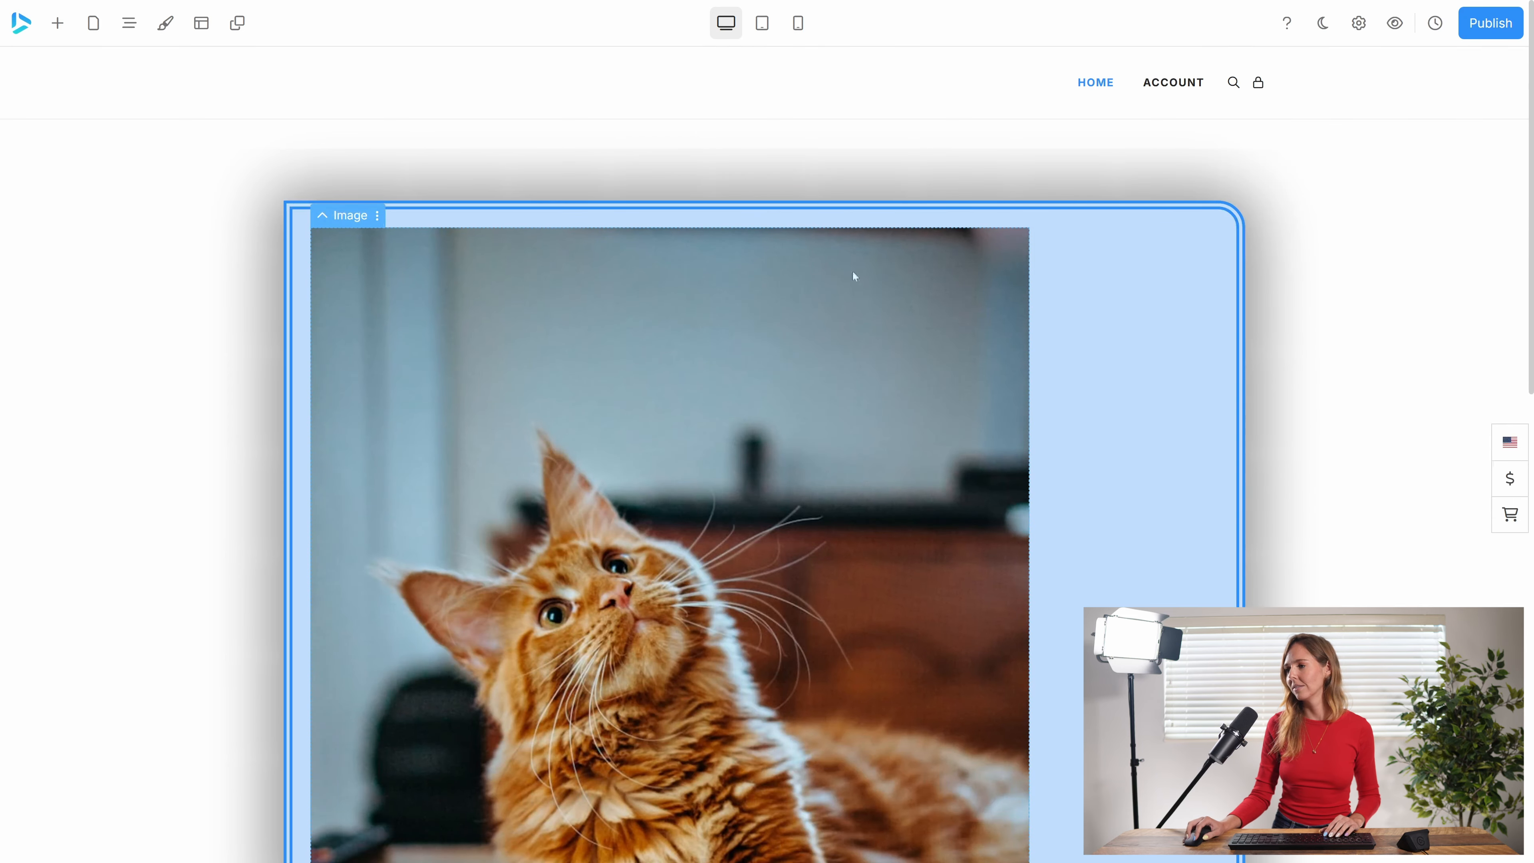
{"action": "right_click", "coordinate": [1040, 263]}
{"action": "left_click", "coordinate": [1078, 470]}
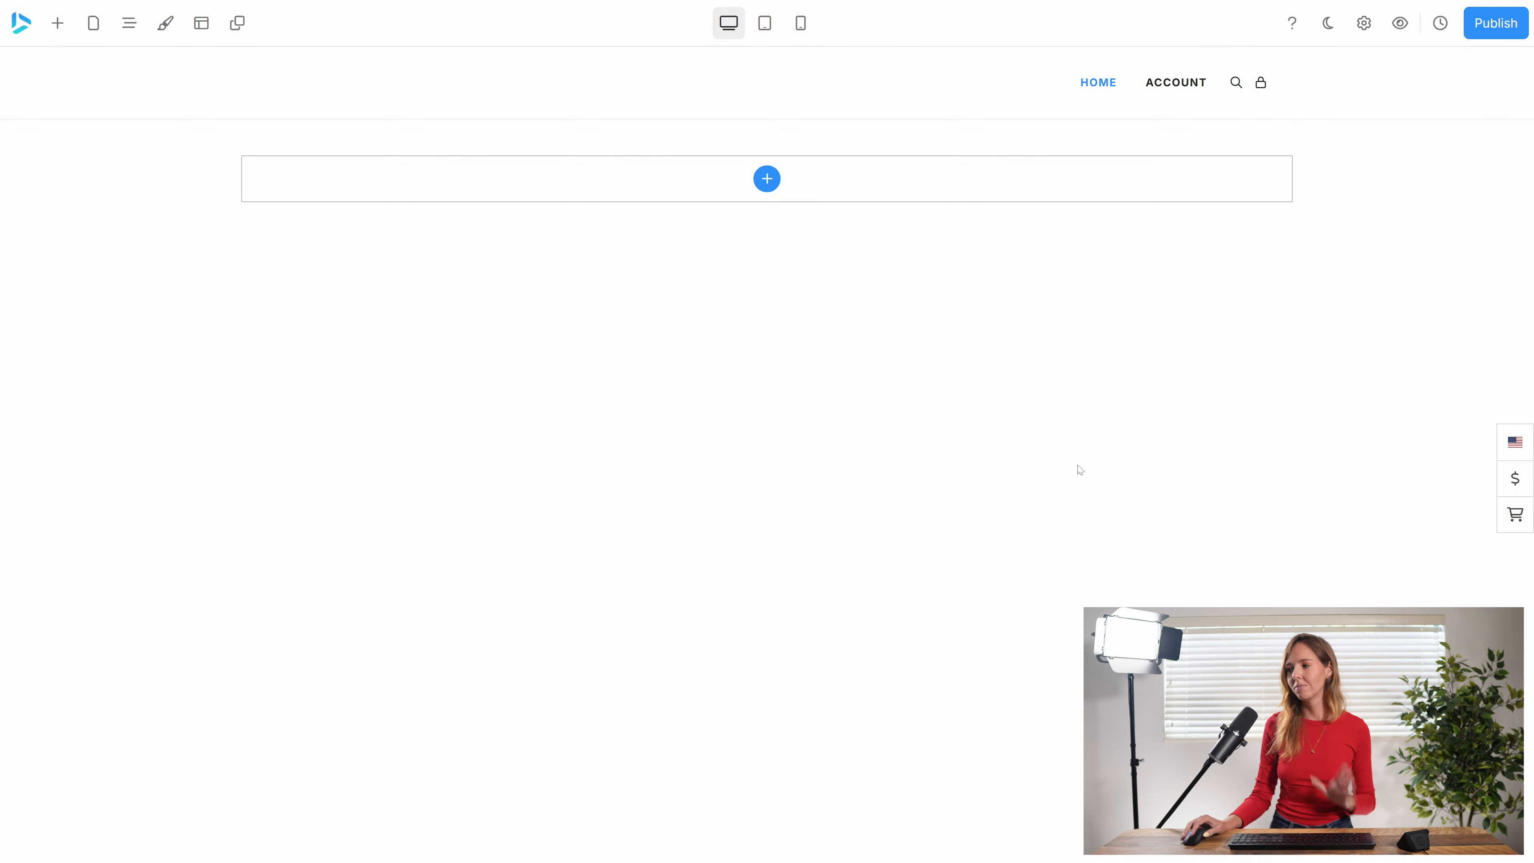
Add a row to the empty container using the two-column layout with a narrow first column and a wide second column.
{"action": "left_click", "coordinate": [759, 179]}
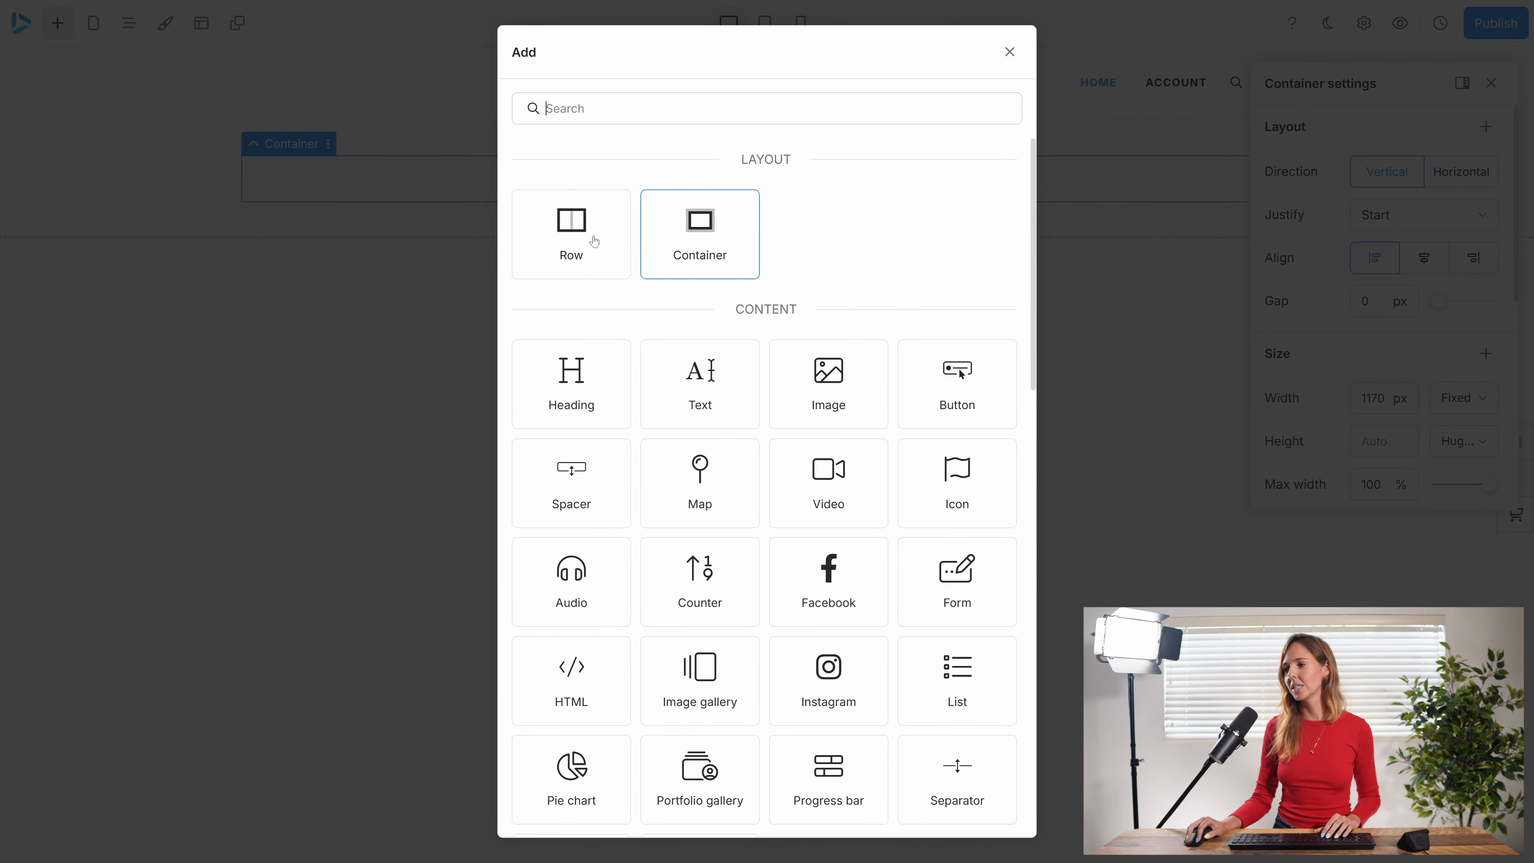
{"action": "left_click", "coordinate": [580, 239]}
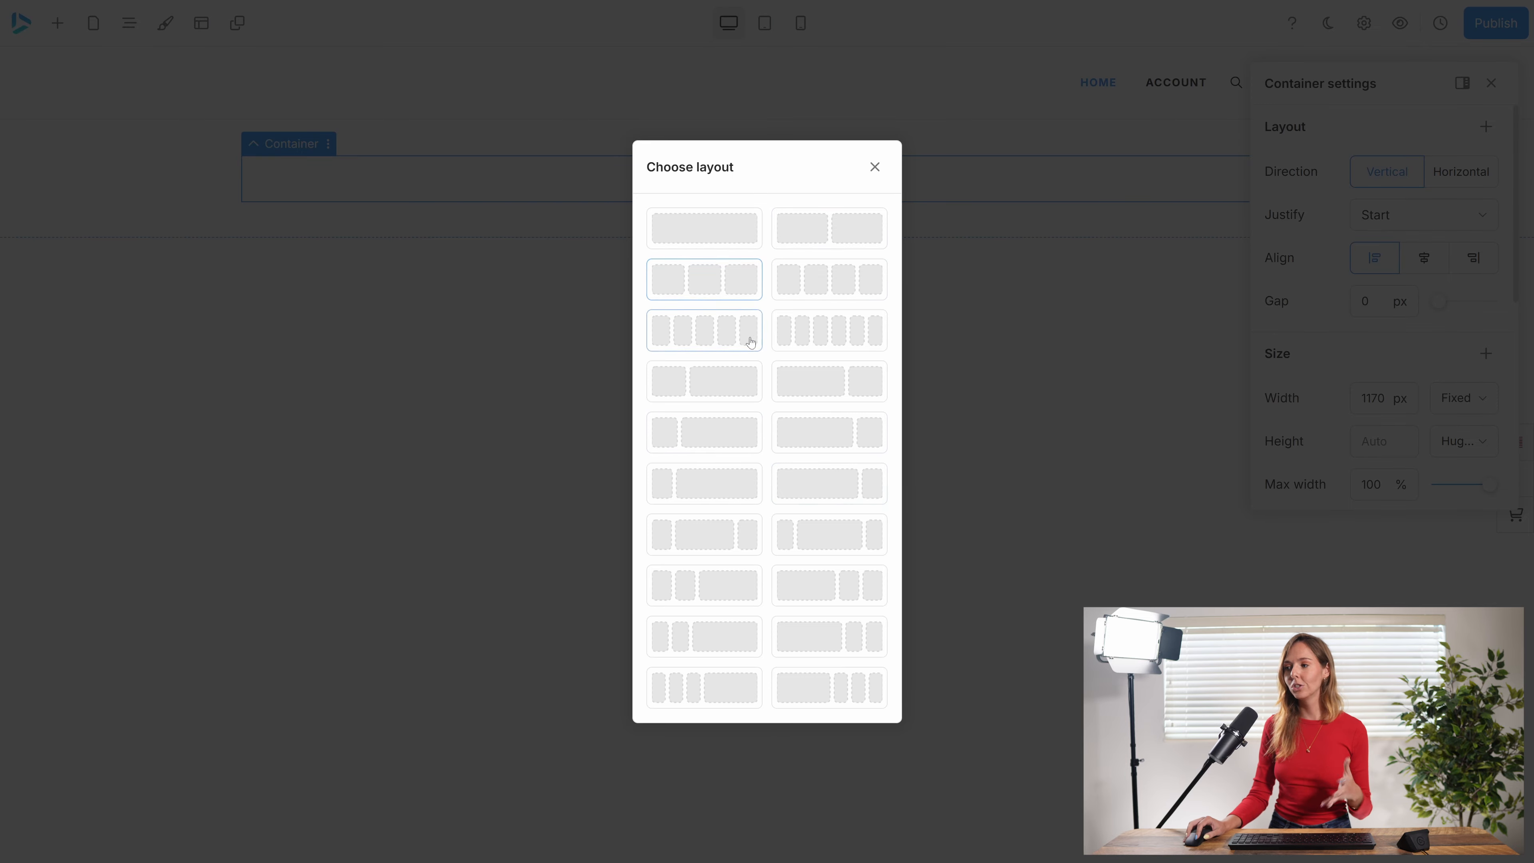
{"action": "left_click", "coordinate": [684, 384]}
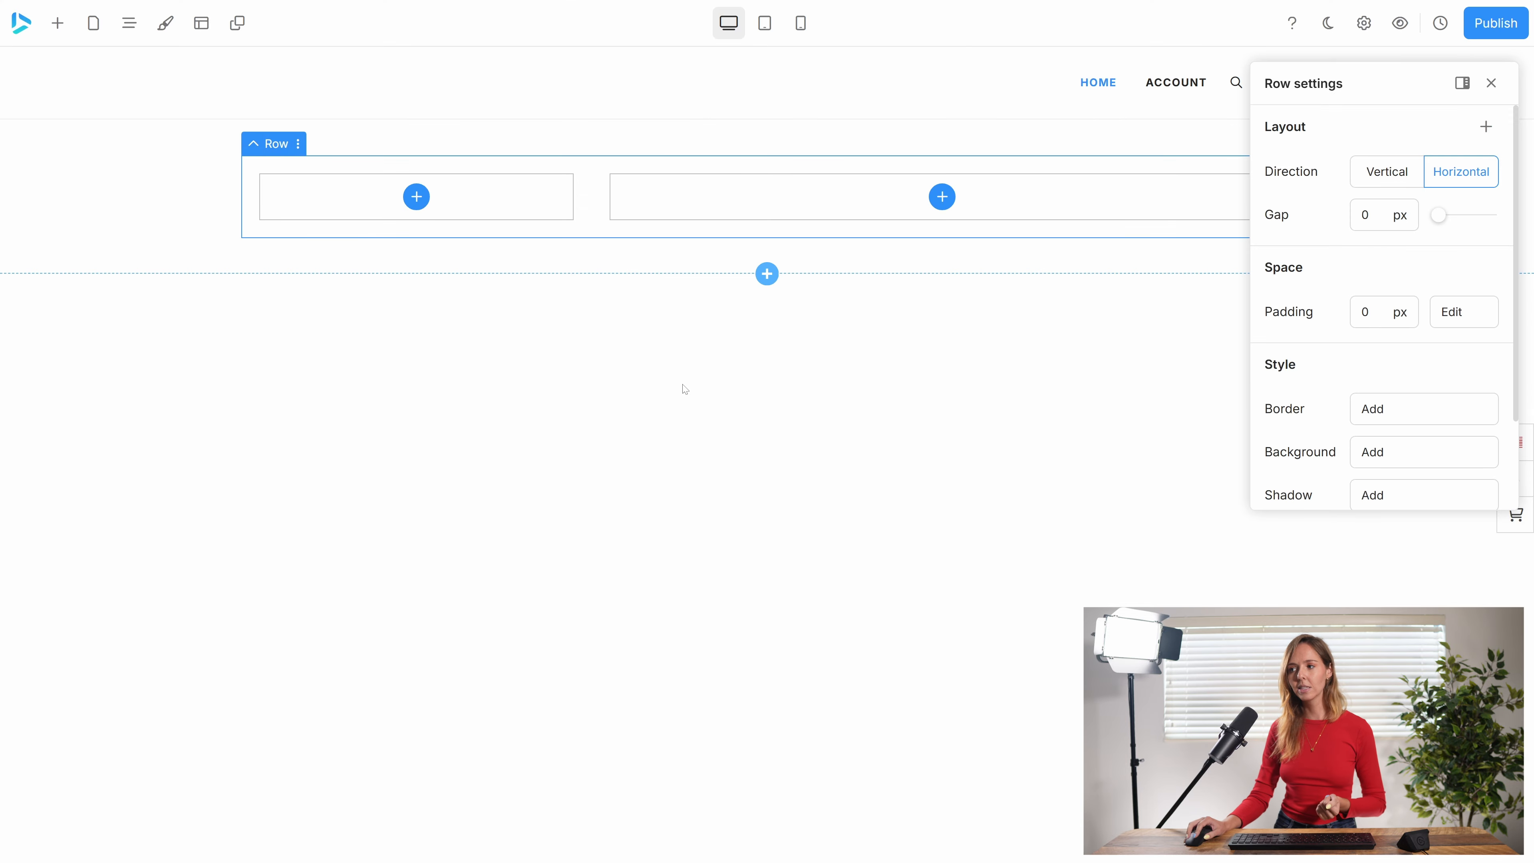
Try different widths for the two columns by moving their shared boundary: a wider first column, a 50% / 50% split, and a narrower first column.
{"action": "left_click", "coordinate": [539, 215]}
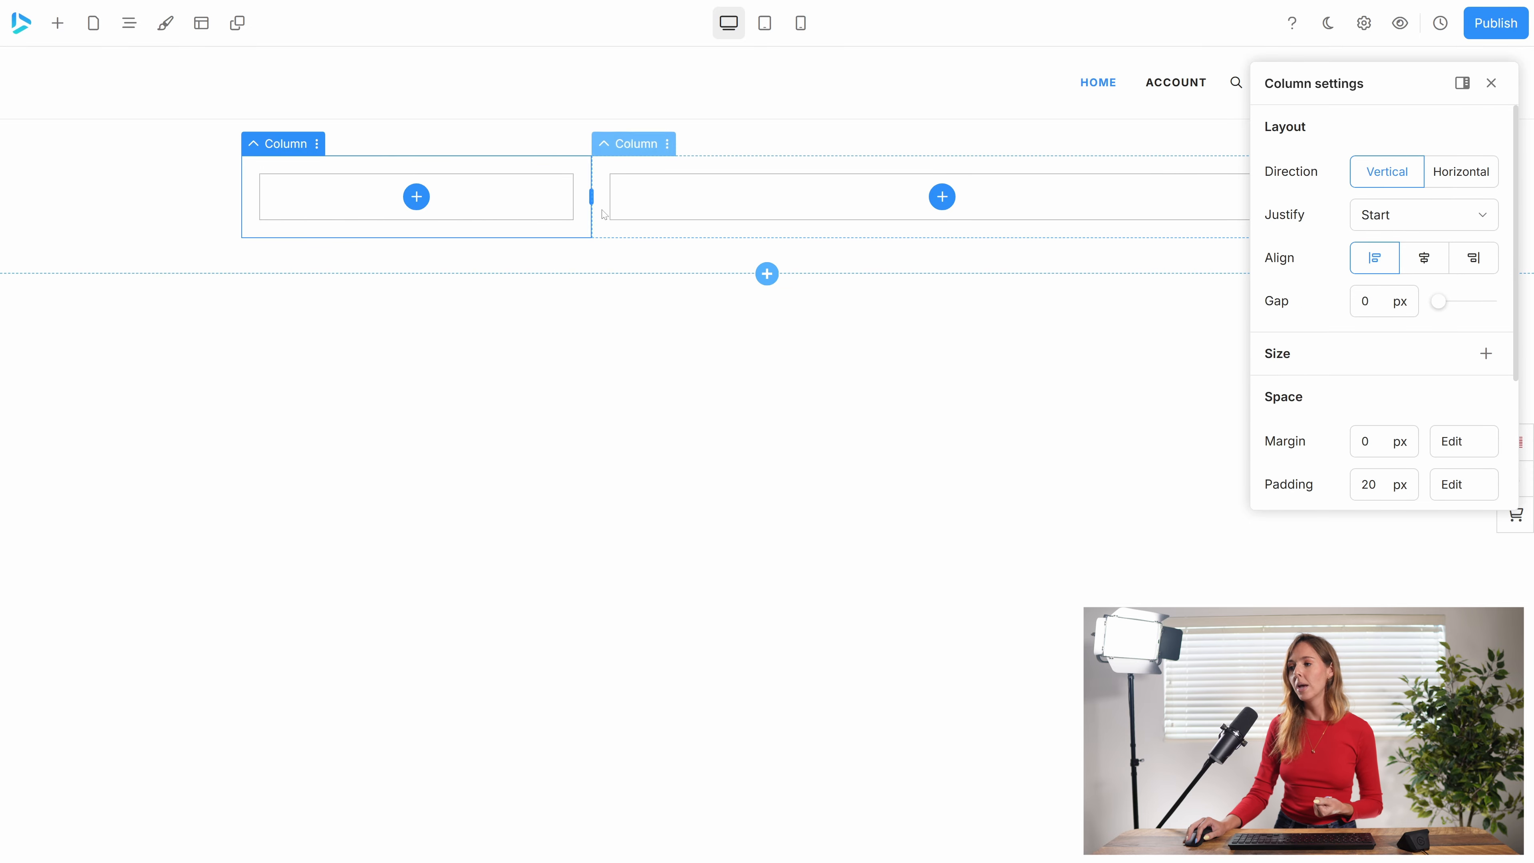
{"action": "left_click_drag", "start_coordinate": [591, 196], "coordinate": [816, 198]}
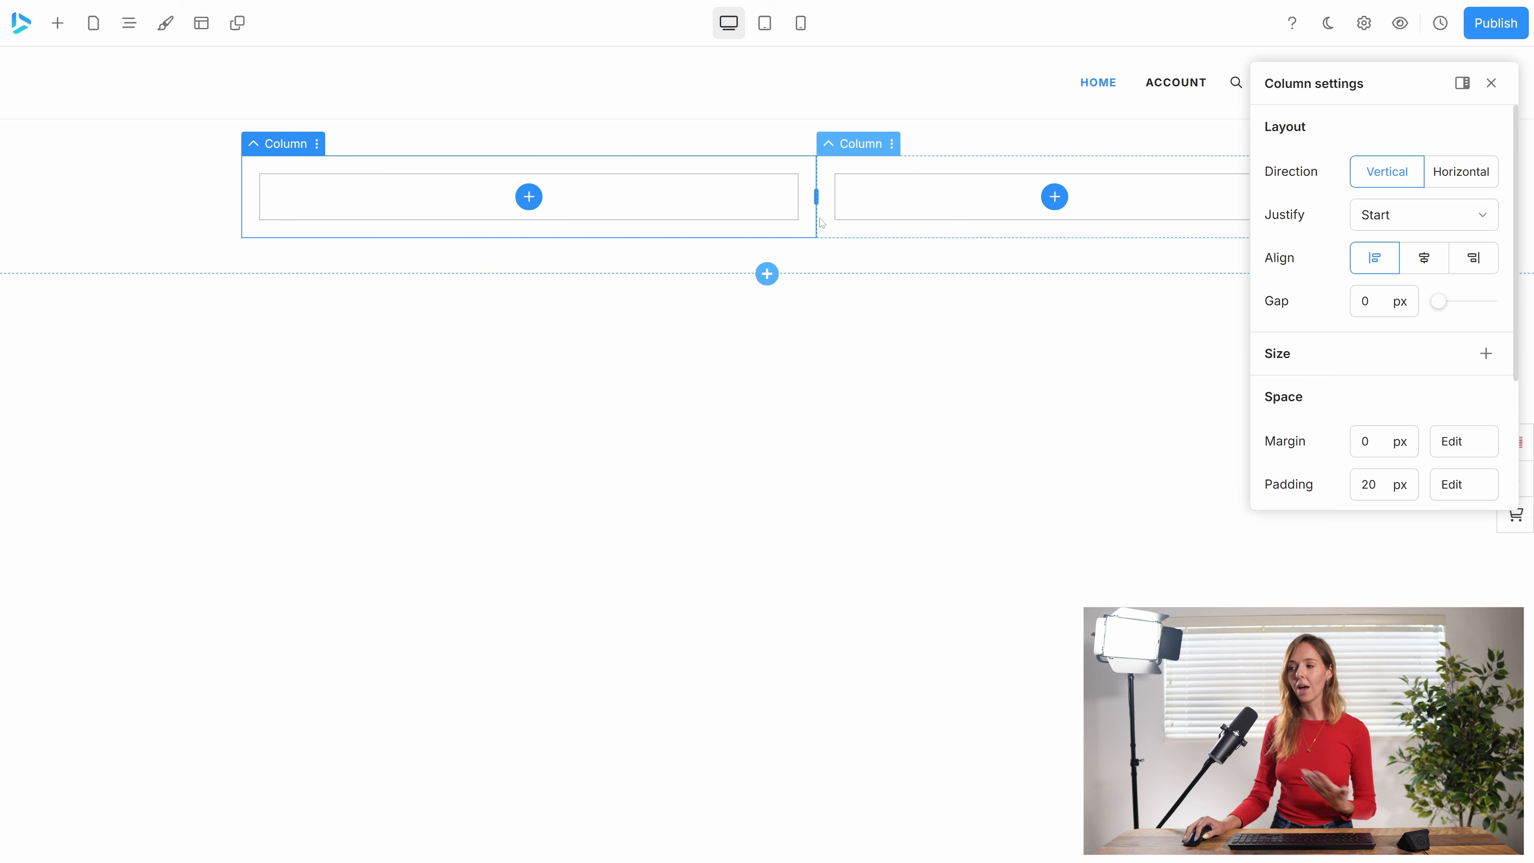
{"action": "left_click", "coordinate": [816, 197]}
{"action": "left_click_drag", "start_coordinate": [816, 198], "coordinate": [765, 196]}
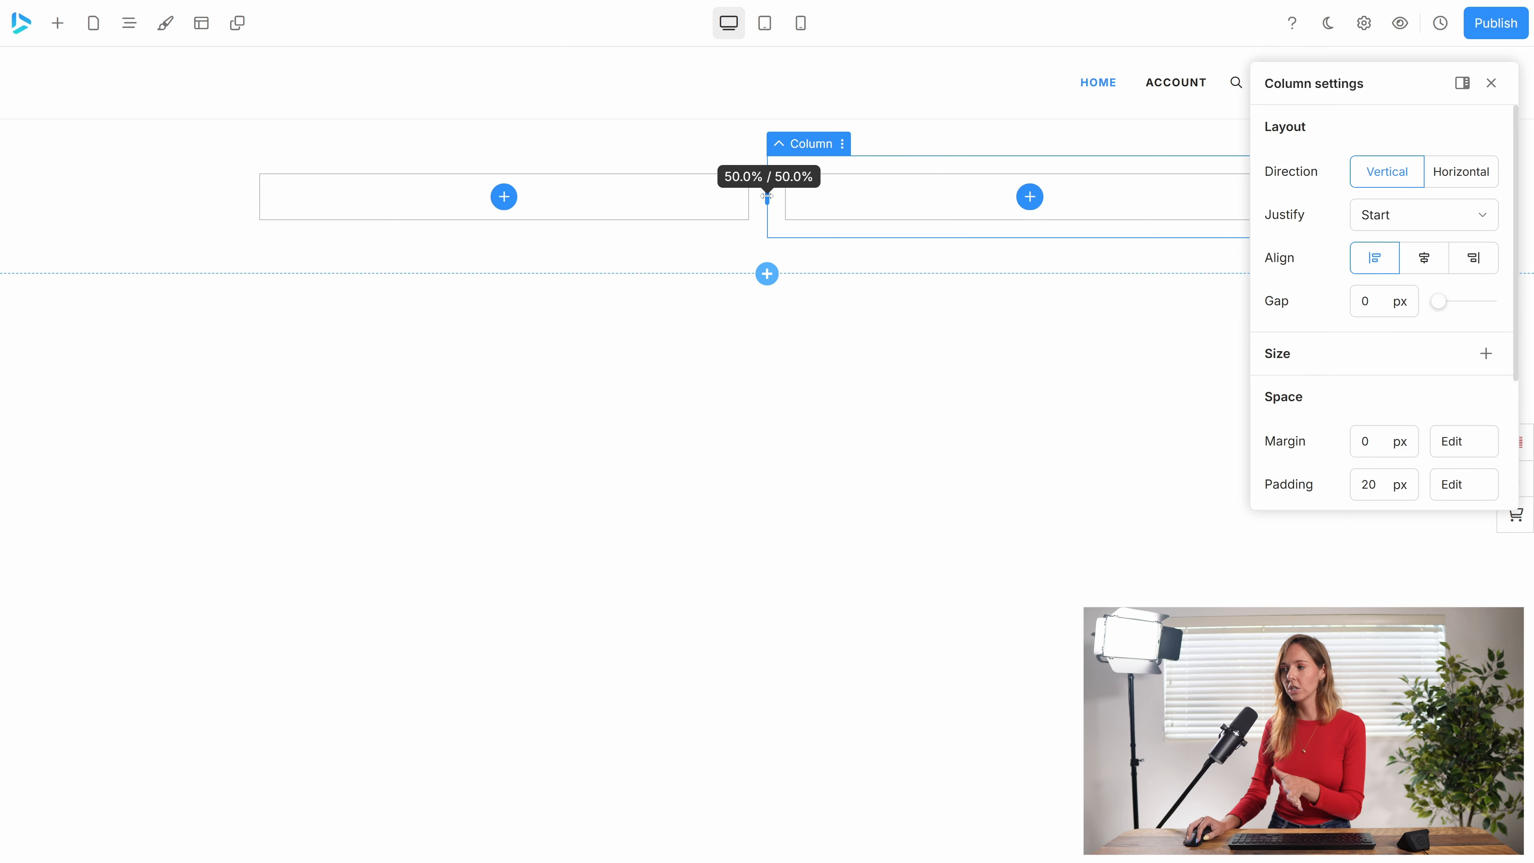
{"action": "left_click_drag", "start_coordinate": [767, 196], "coordinate": [556, 199]}
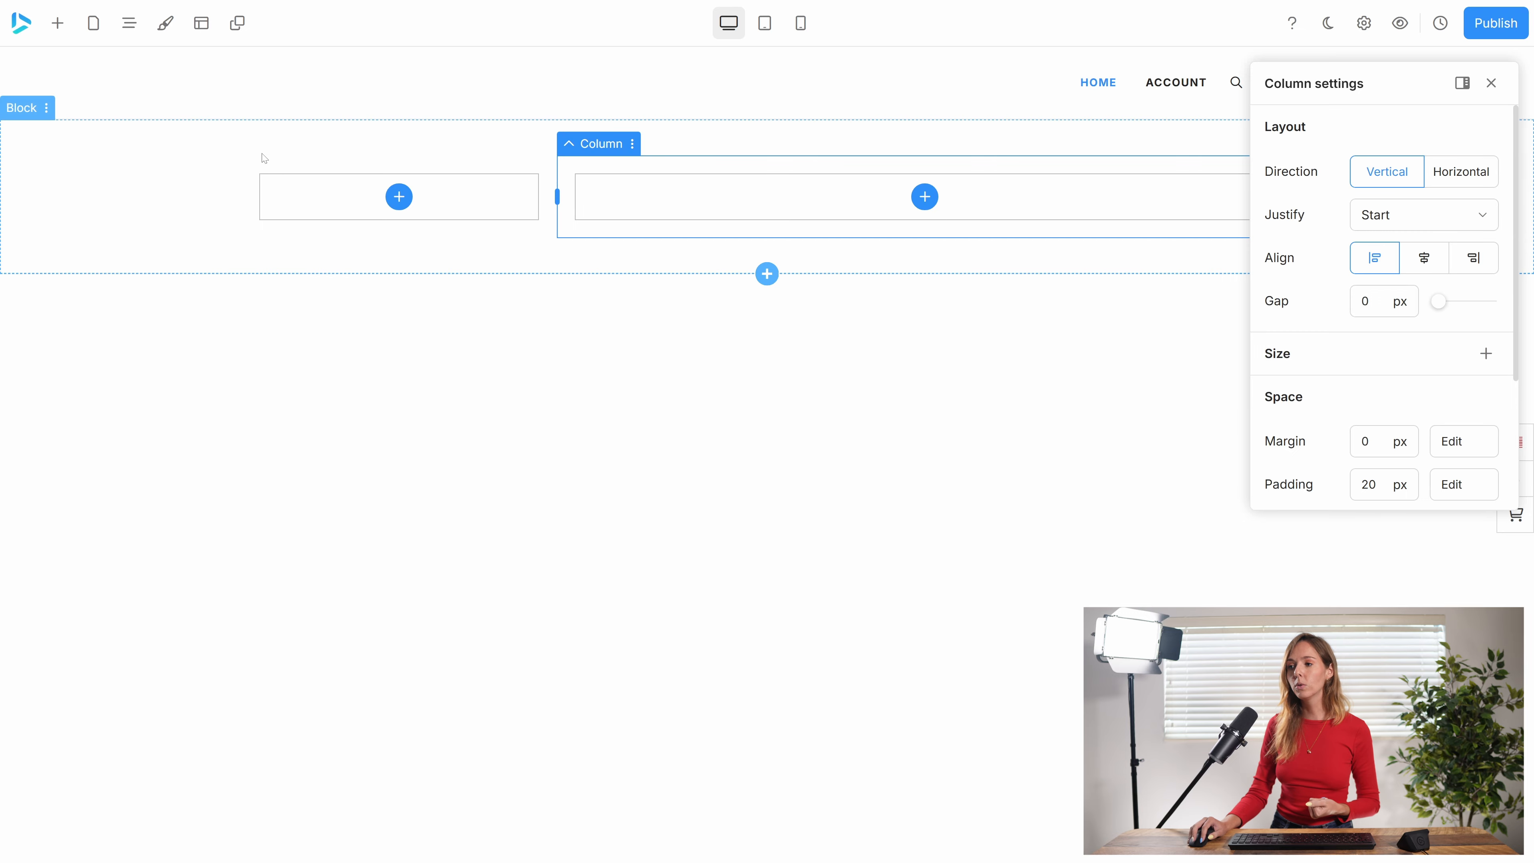
Change the row's layout to five equal columns.
{"action": "left_click", "coordinate": [251, 155]}
{"action": "left_click", "coordinate": [253, 144]}
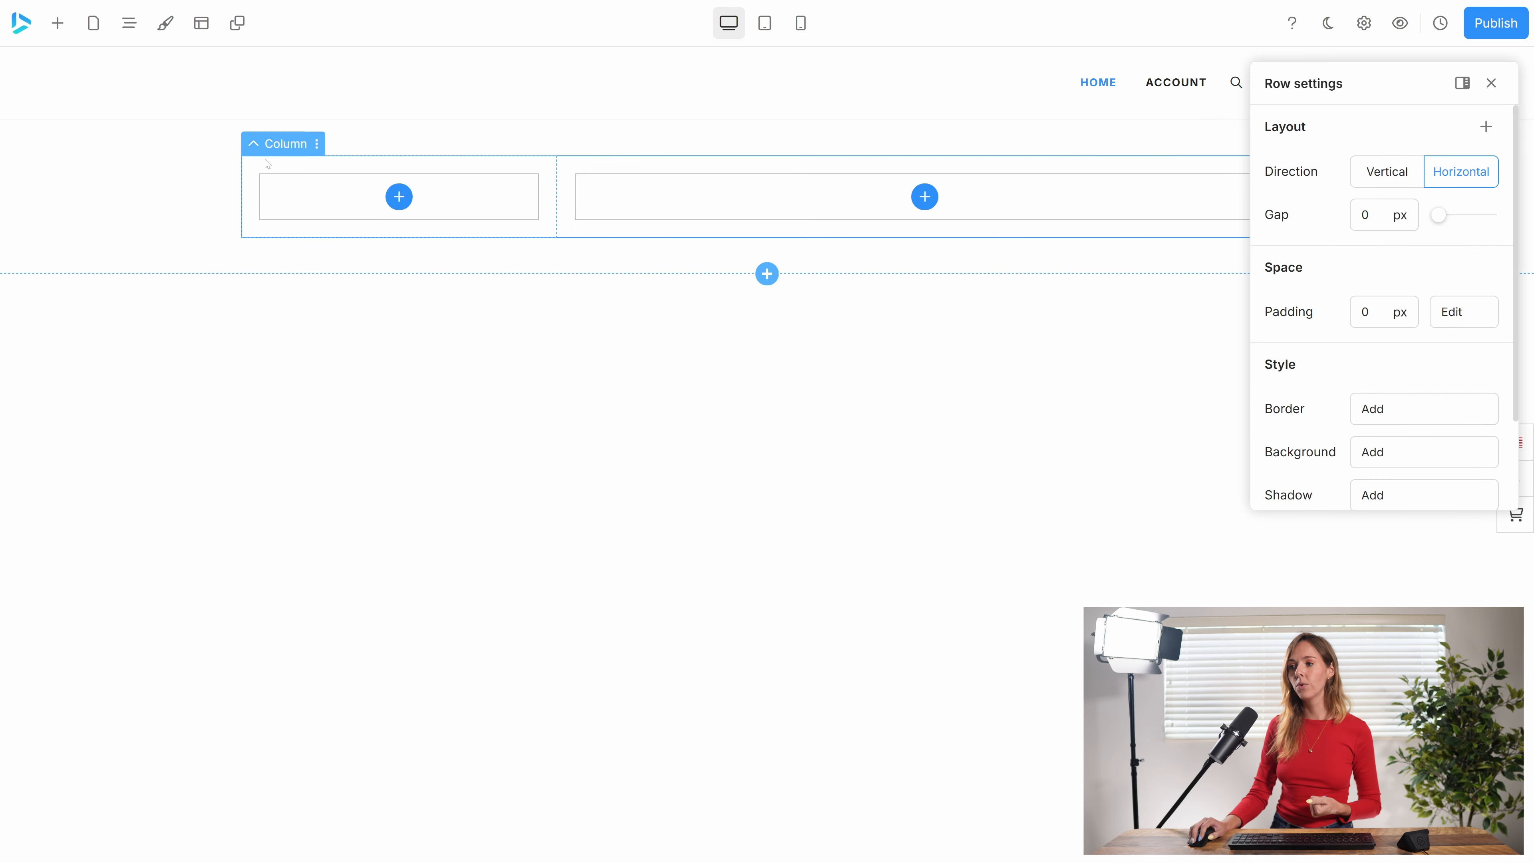
{"action": "left_click", "coordinate": [299, 145]}
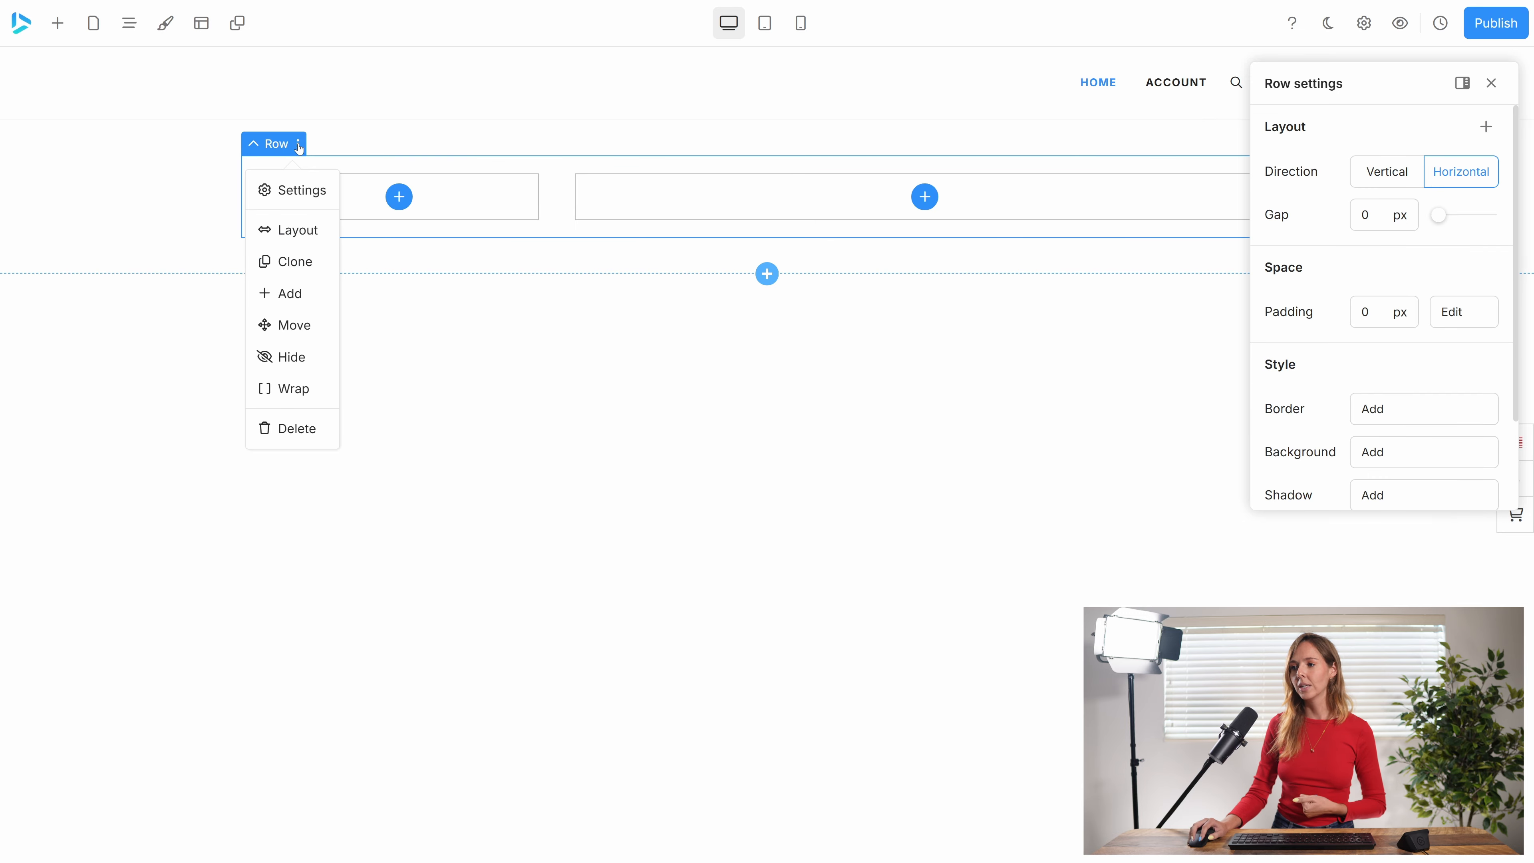
{"action": "left_click", "coordinate": [298, 230]}
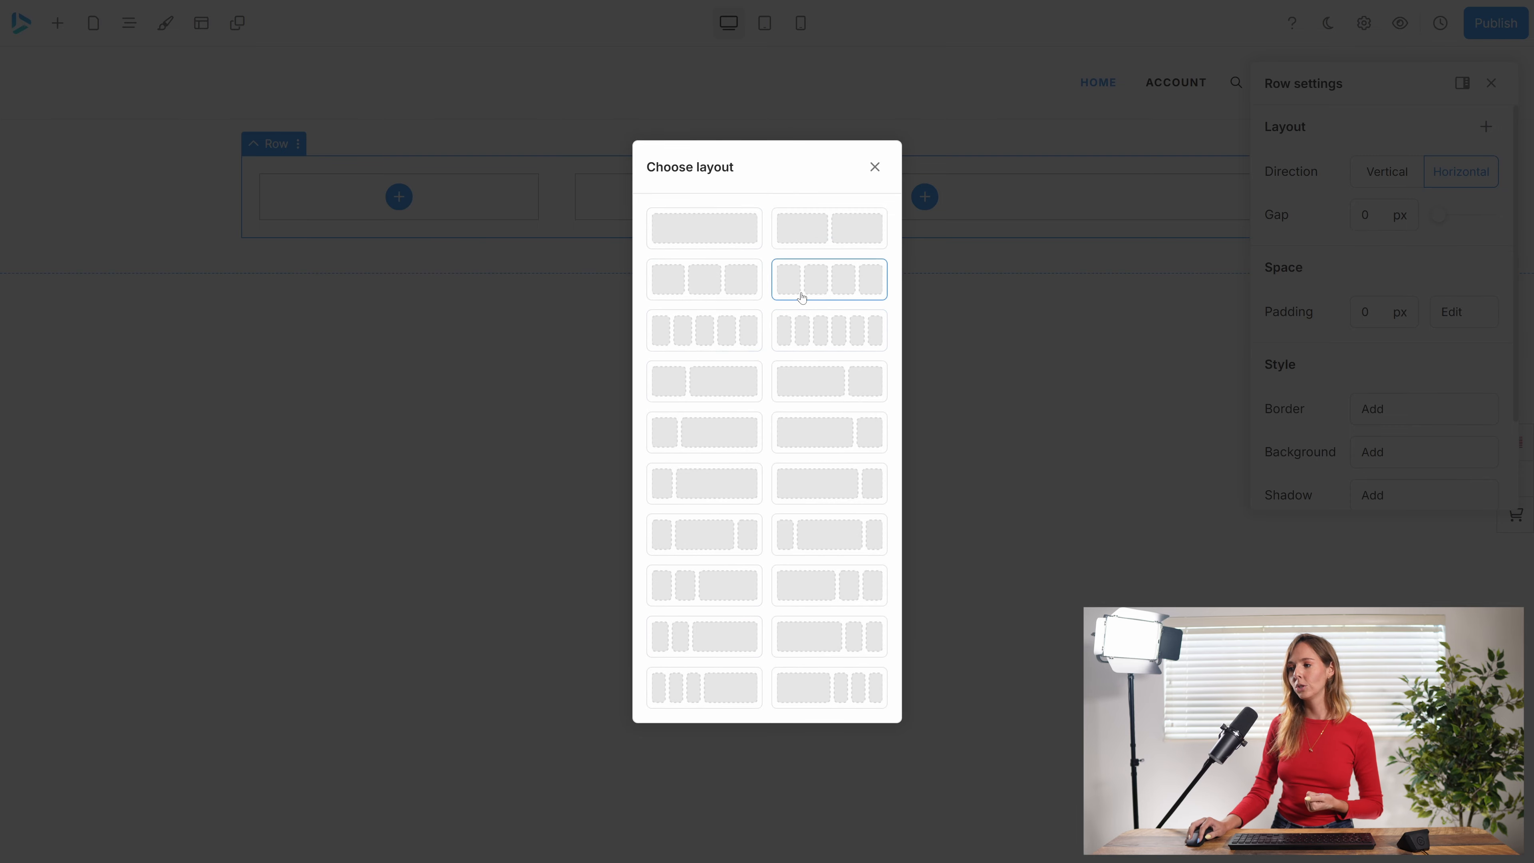
{"action": "left_click", "coordinate": [702, 334]}
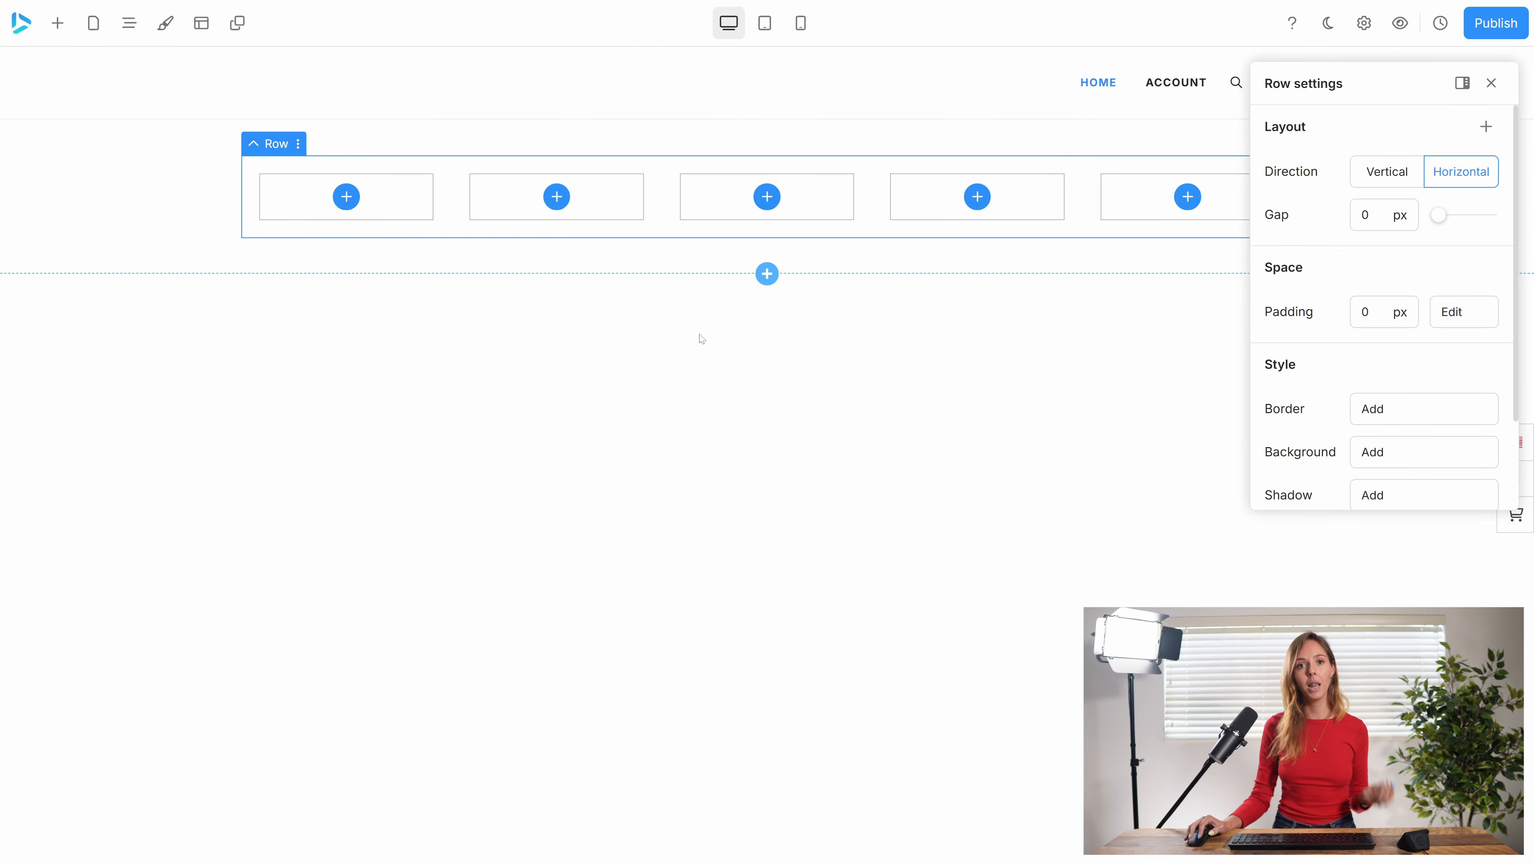
Select each of the five columns in turn to examine its individual column settings.
{"action": "left_click", "coordinate": [413, 218]}
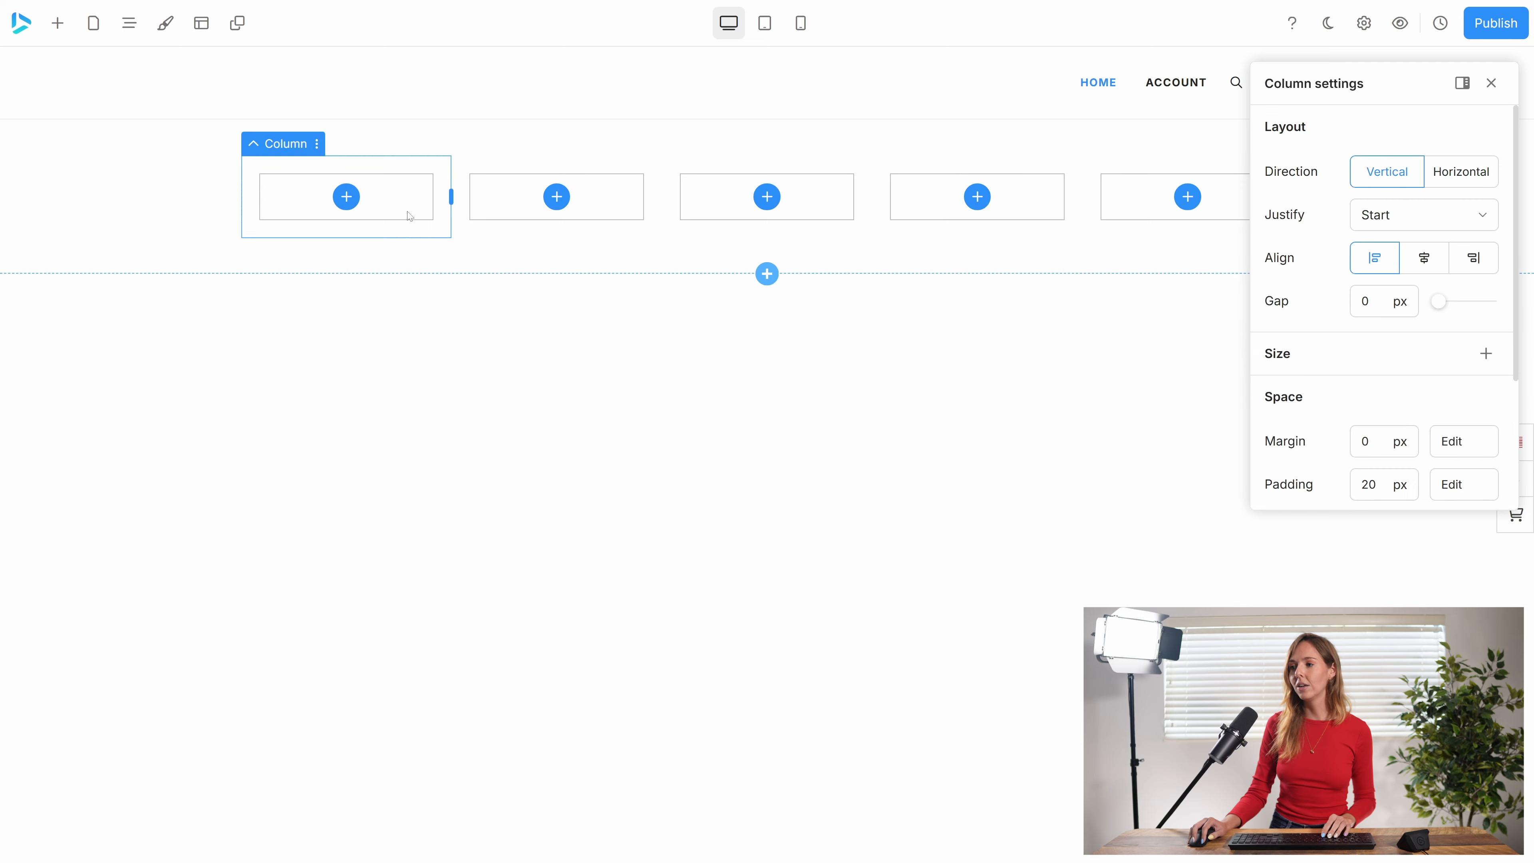
{"action": "left_click", "coordinate": [526, 227]}
{"action": "left_click", "coordinate": [700, 226]}
{"action": "left_click", "coordinate": [987, 240]}
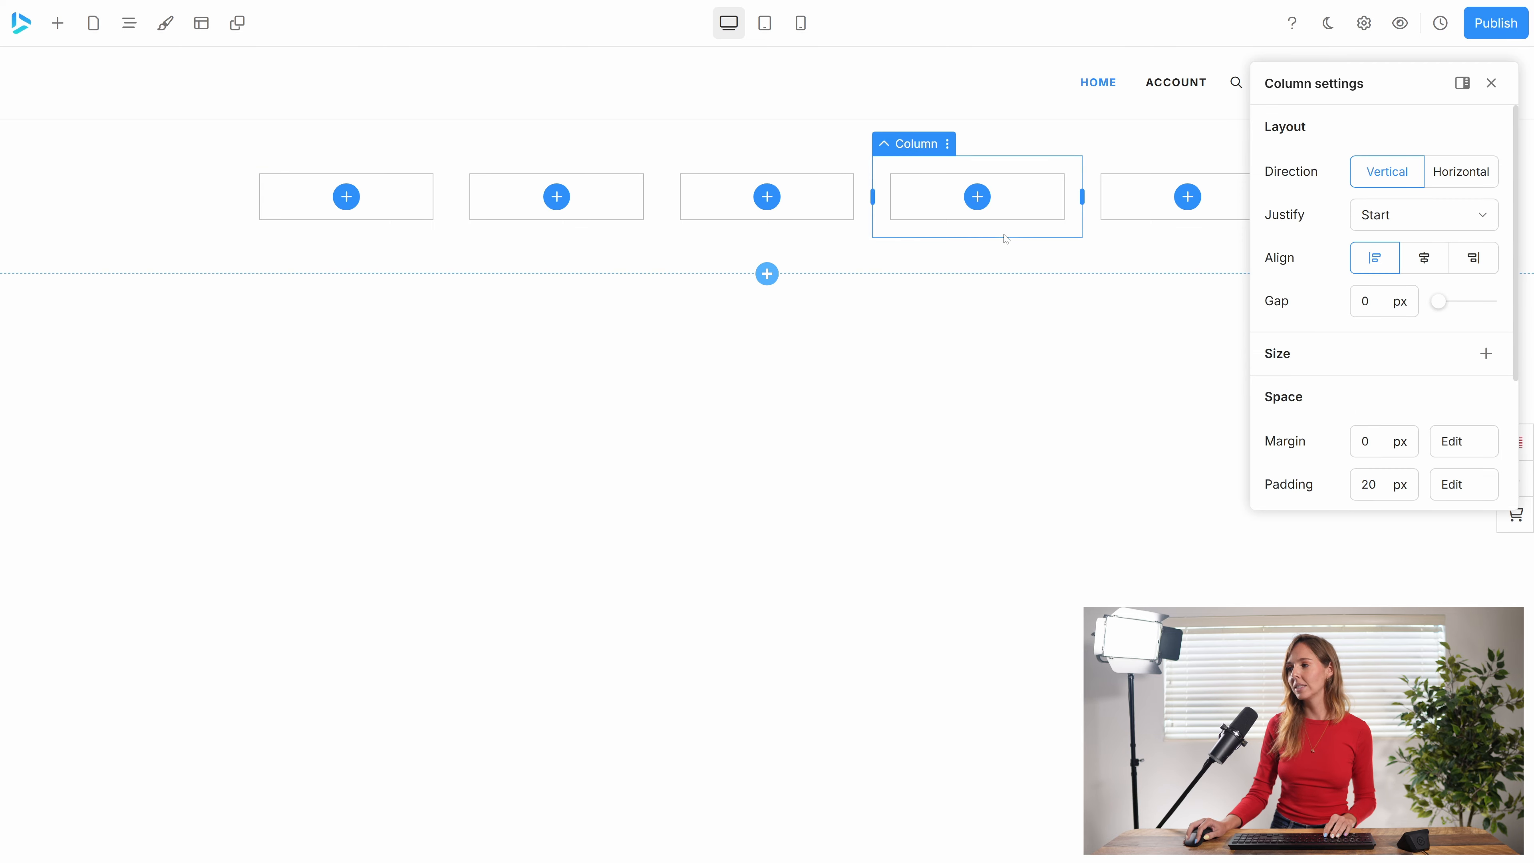
{"action": "left_click", "coordinate": [1116, 225]}
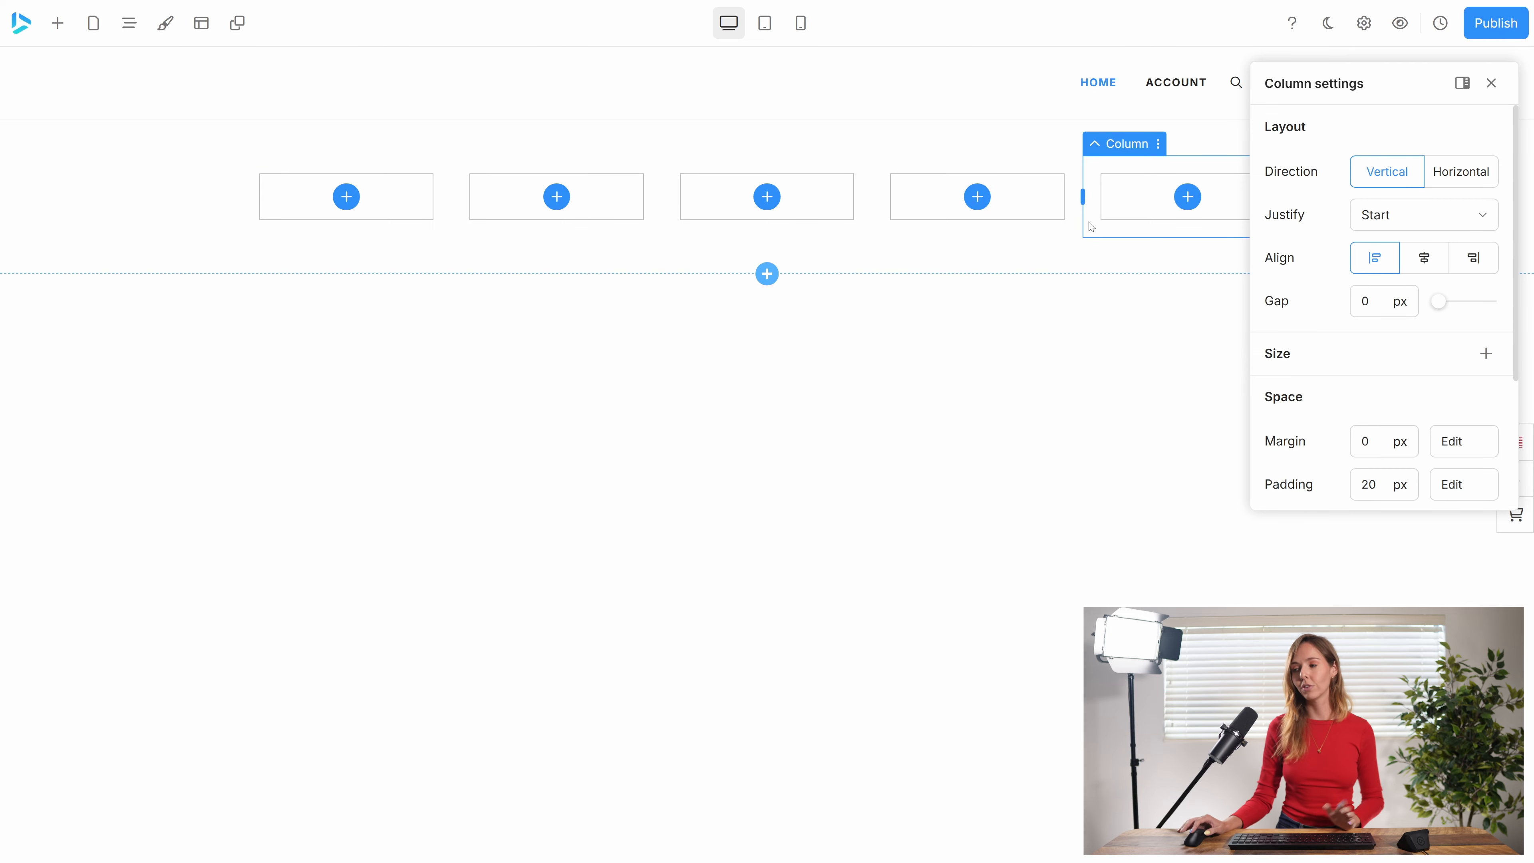